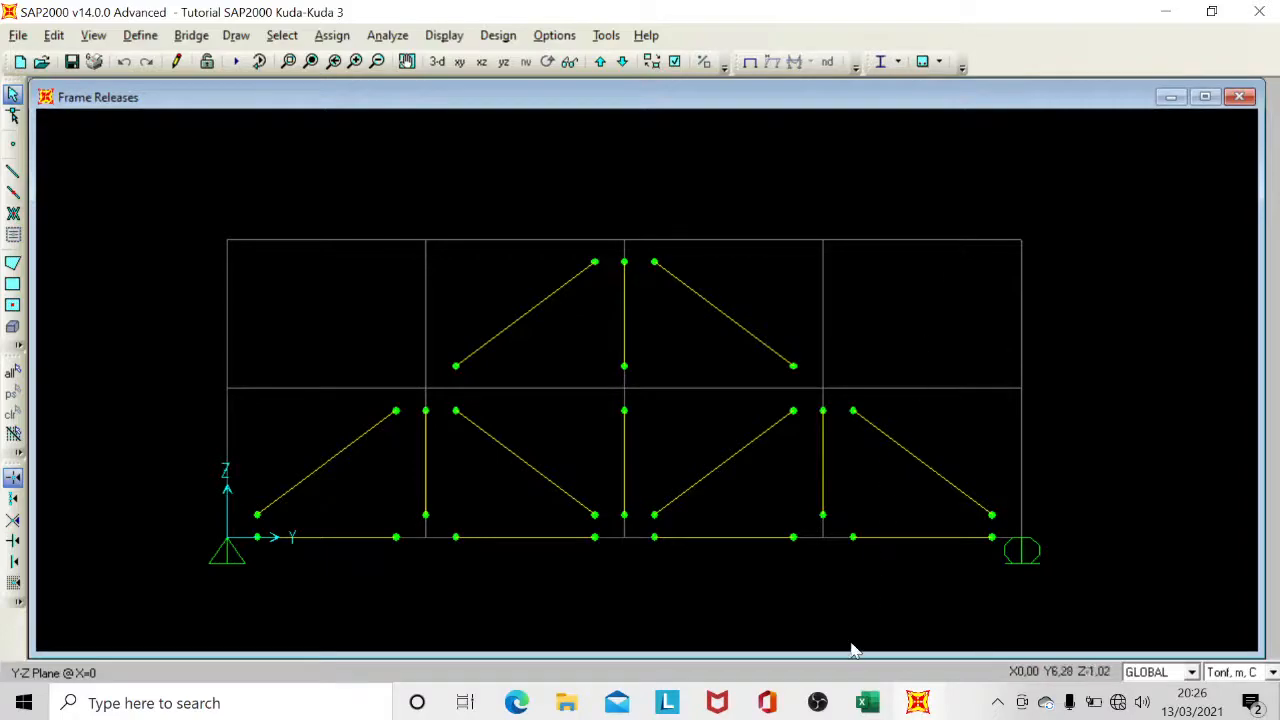
Switch to the Excel workbook and examine the truss drawing and the wind, dead and live load calculations on the Kuda-Kuda sheet.
click(868, 703)
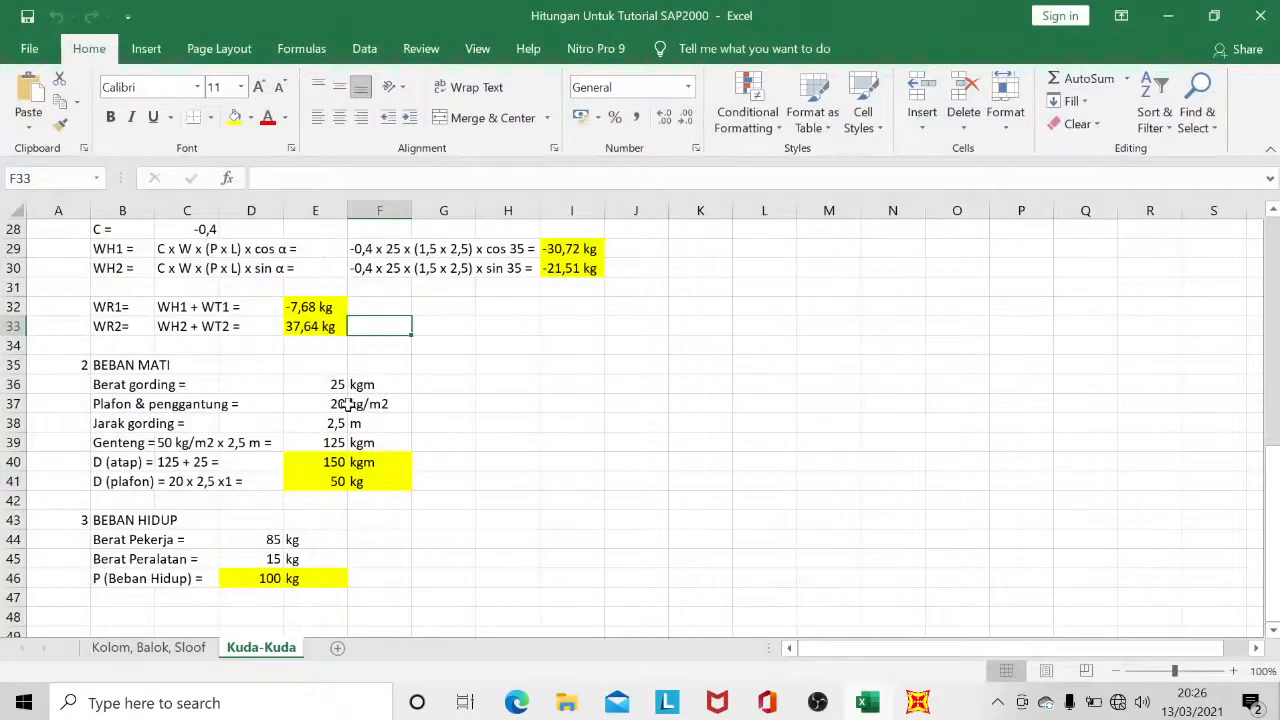
scroll(347, 403, up, 3)
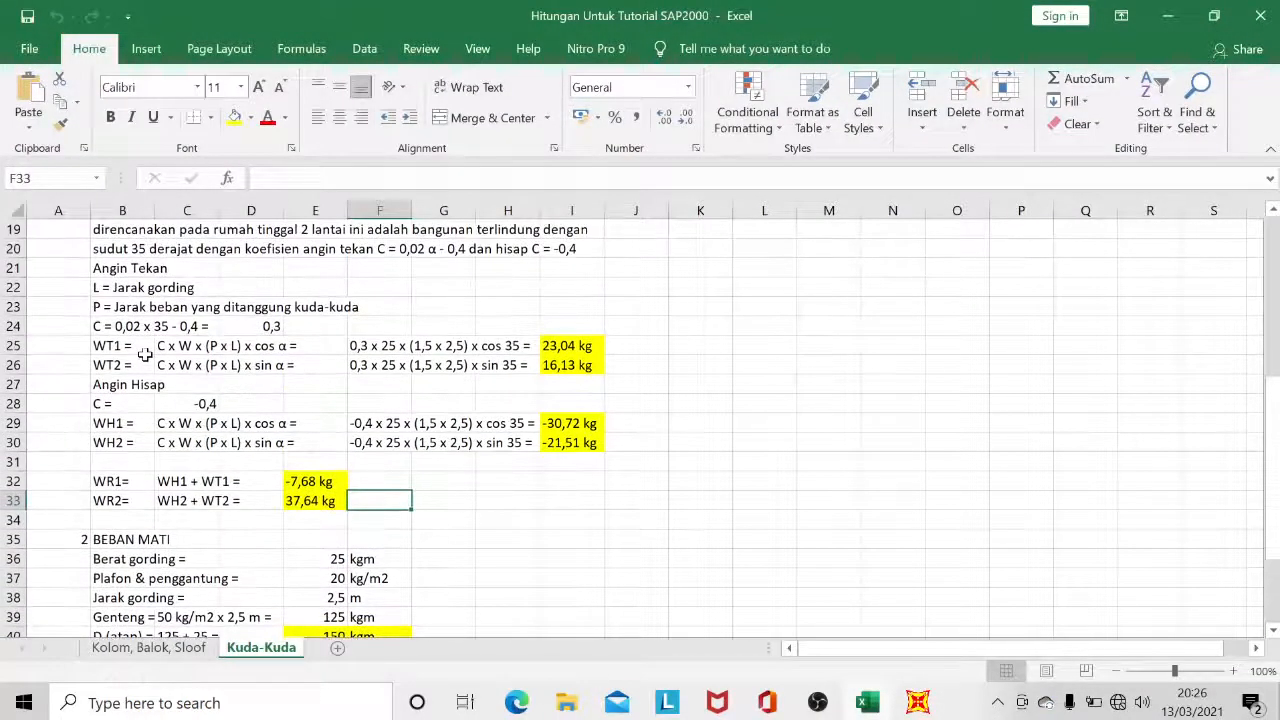
scroll(145, 354, down, 4)
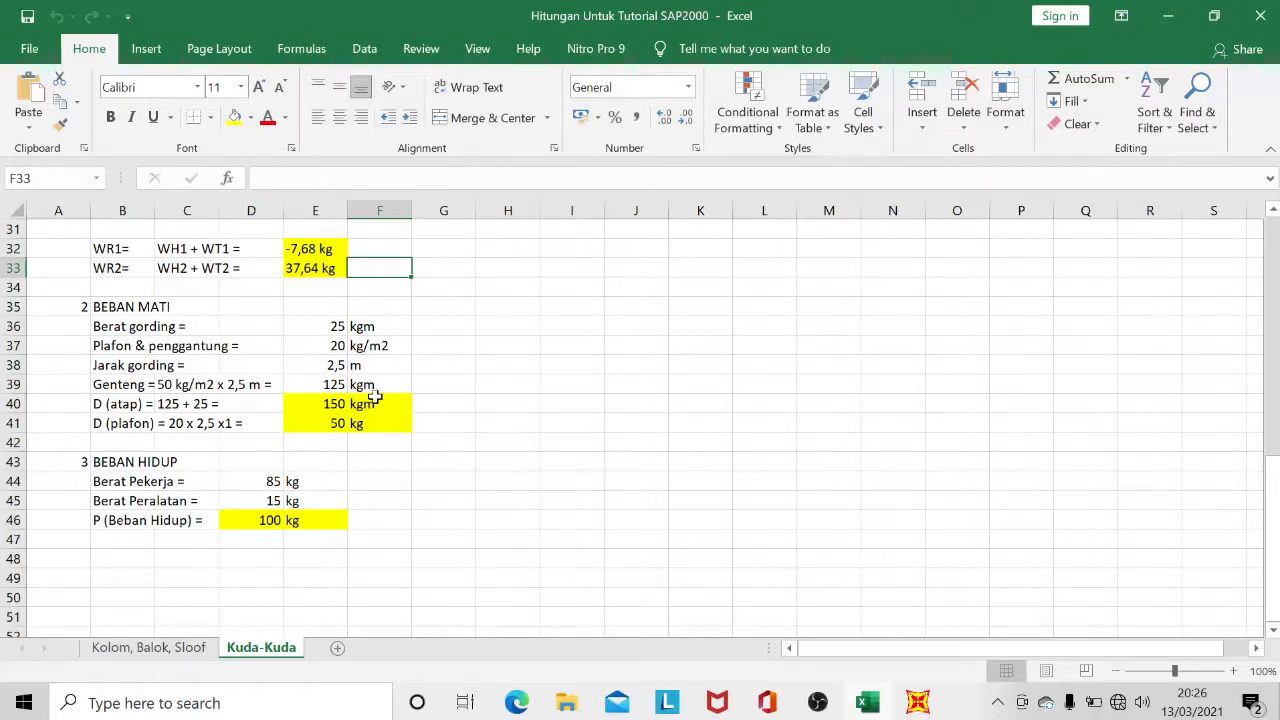
scroll(374, 400, up, 4)
scroll(374, 397, up, 2)
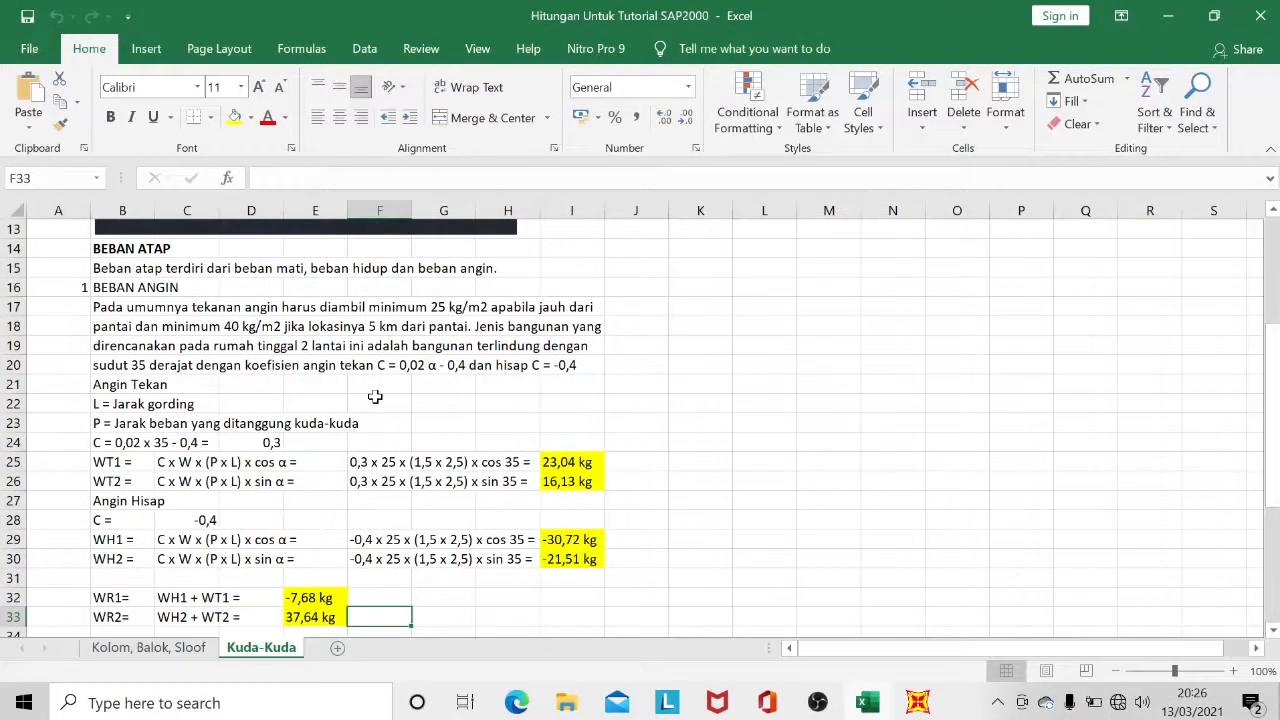
scroll(375, 397, up, 4)
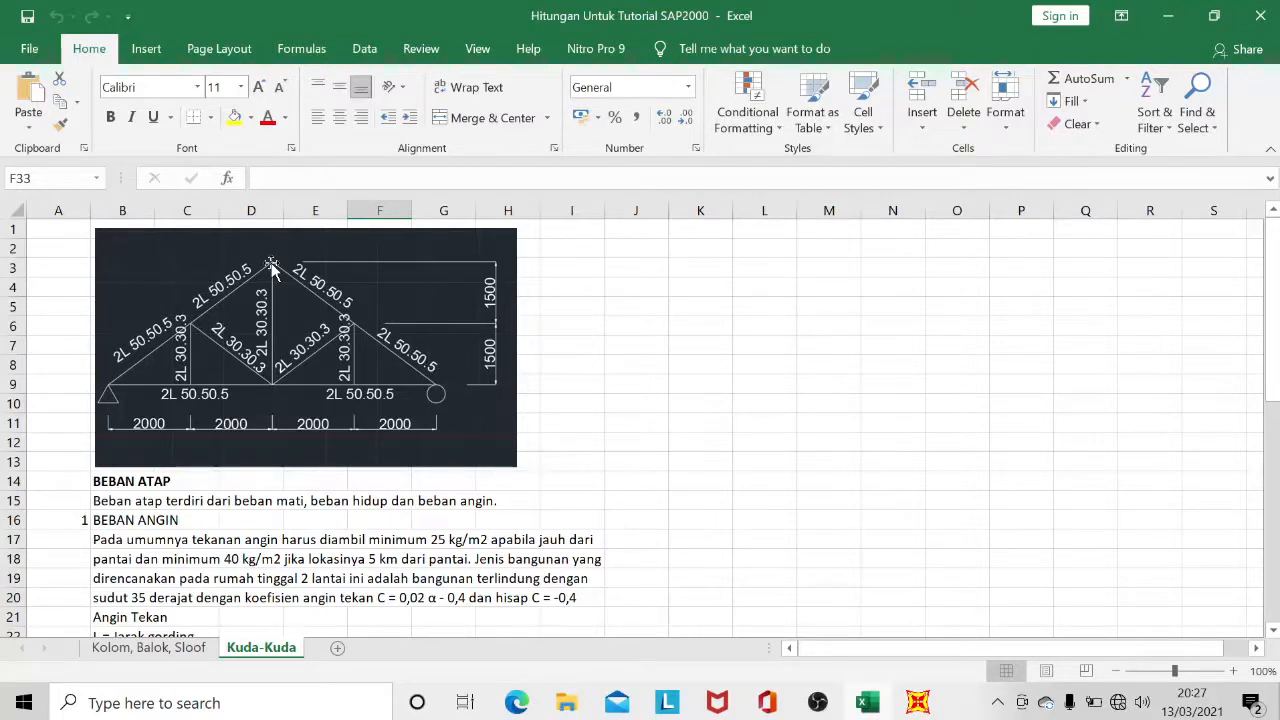
scroll(271, 266, down, 6)
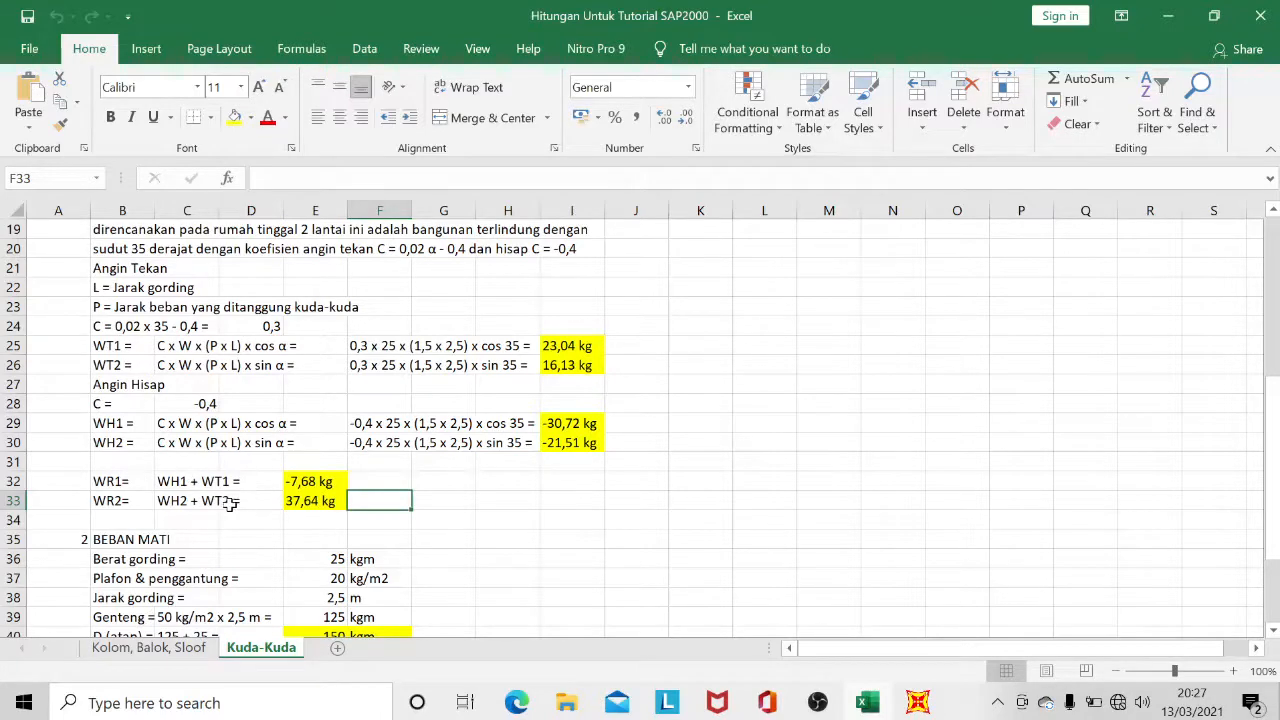
scroll(577, 357, up, 3)
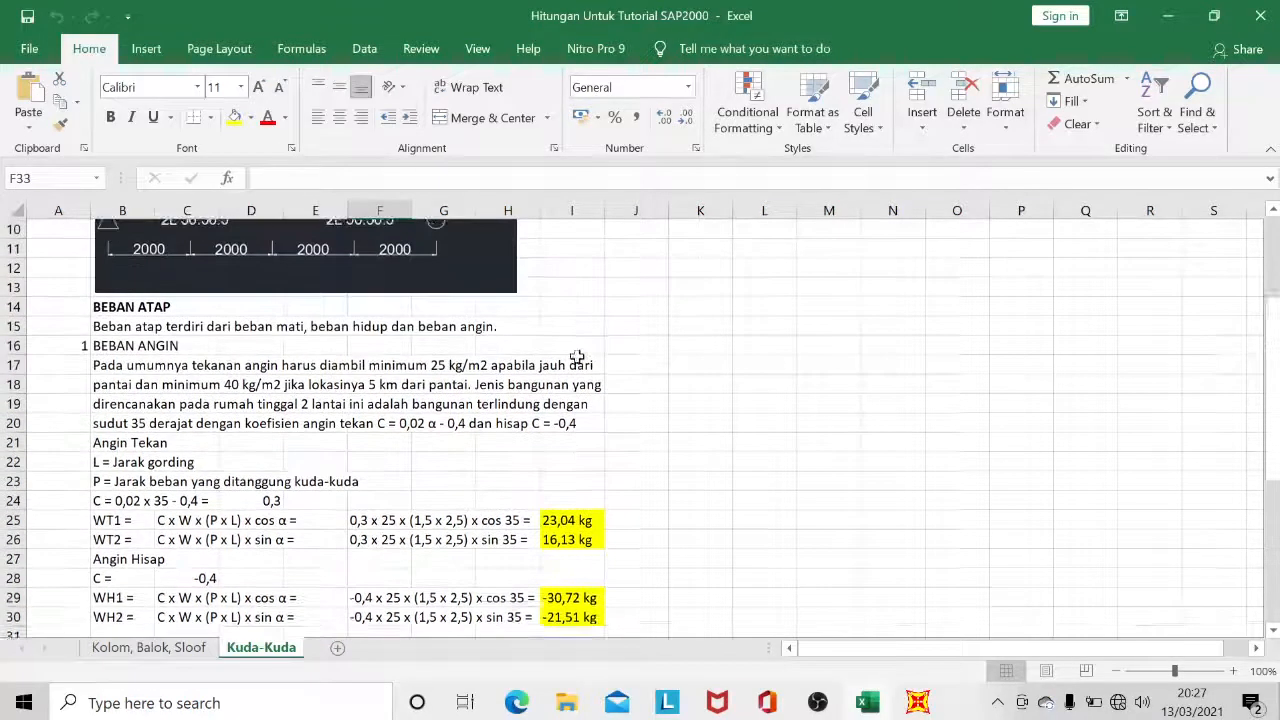
scroll(577, 357, up, 3)
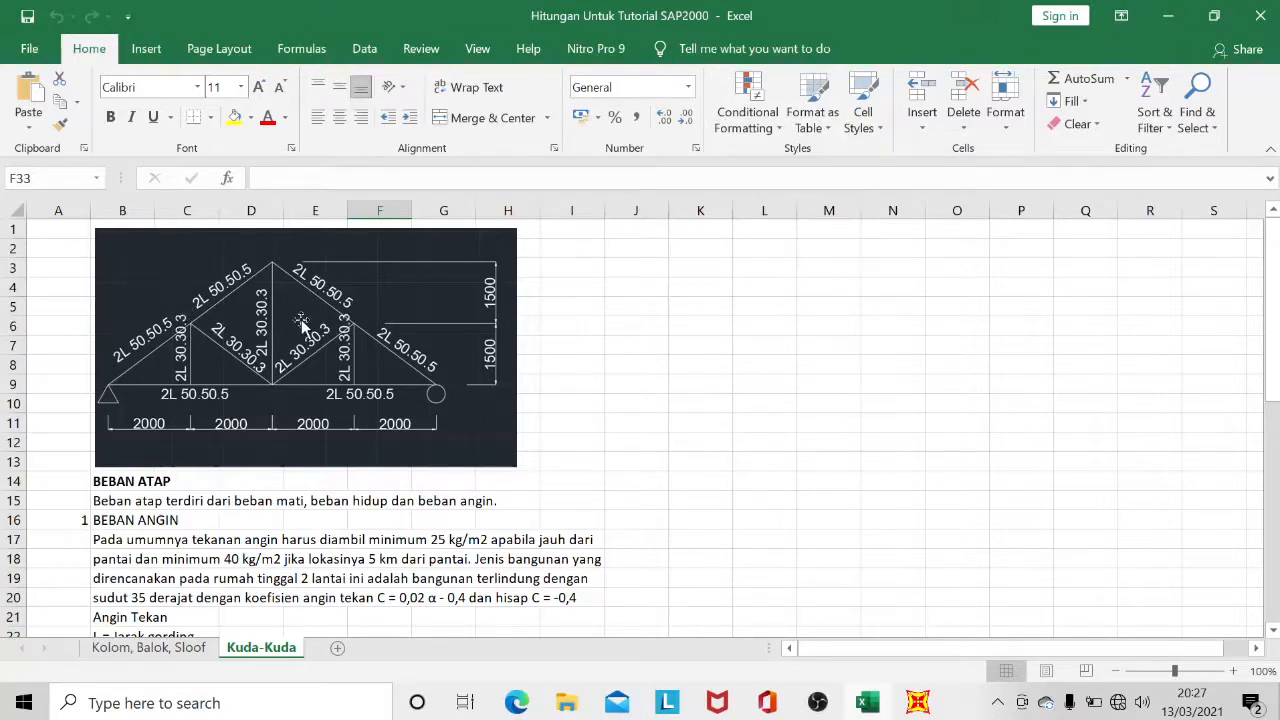
scroll(305, 324, down, 5)
scroll(310, 323, up, 1)
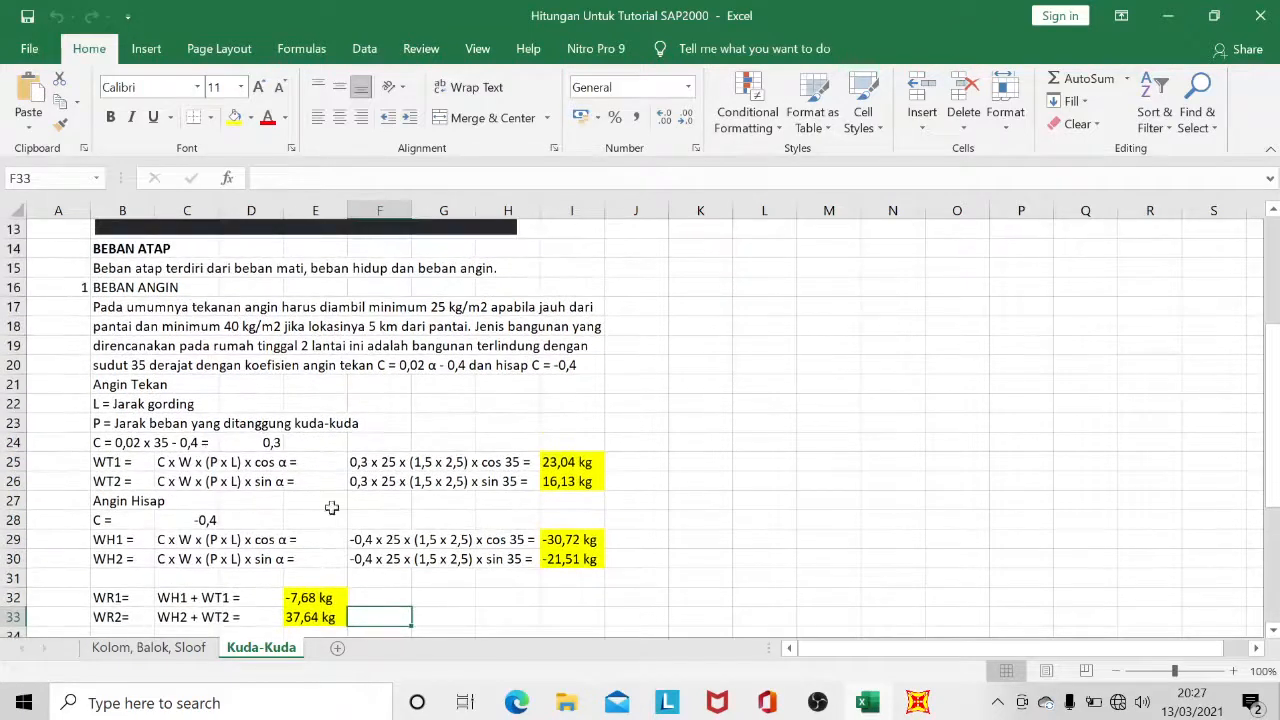
scroll(509, 489, down, 1)
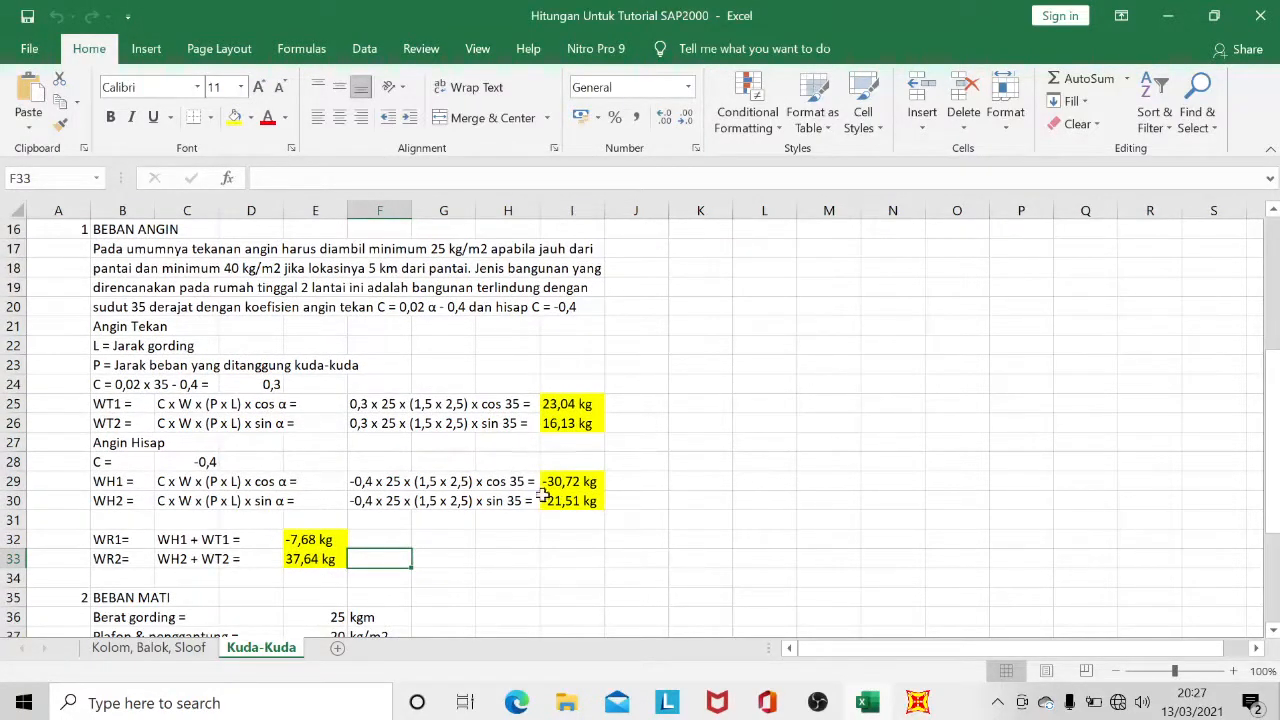
scroll(662, 552, down, 1)
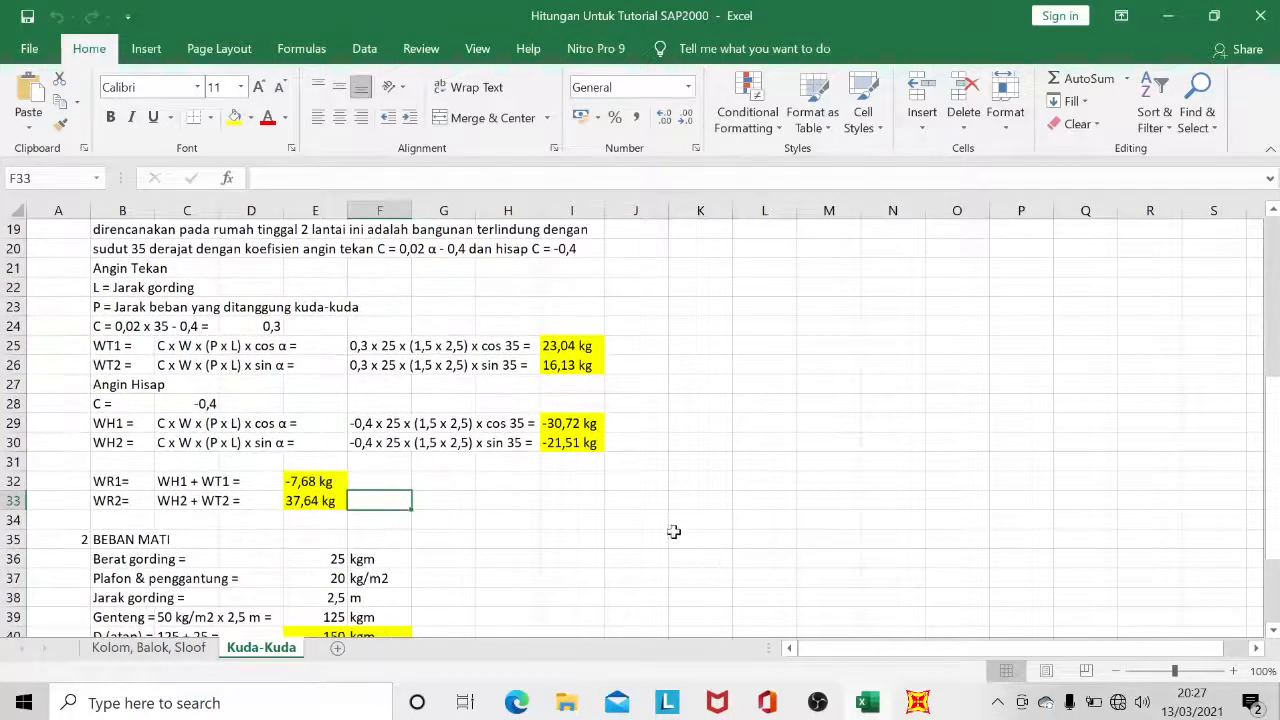
click(645, 519)
Switch to SAP2000 and add a load pattern named LIVE with type LIVE.
mouse_move(919, 703)
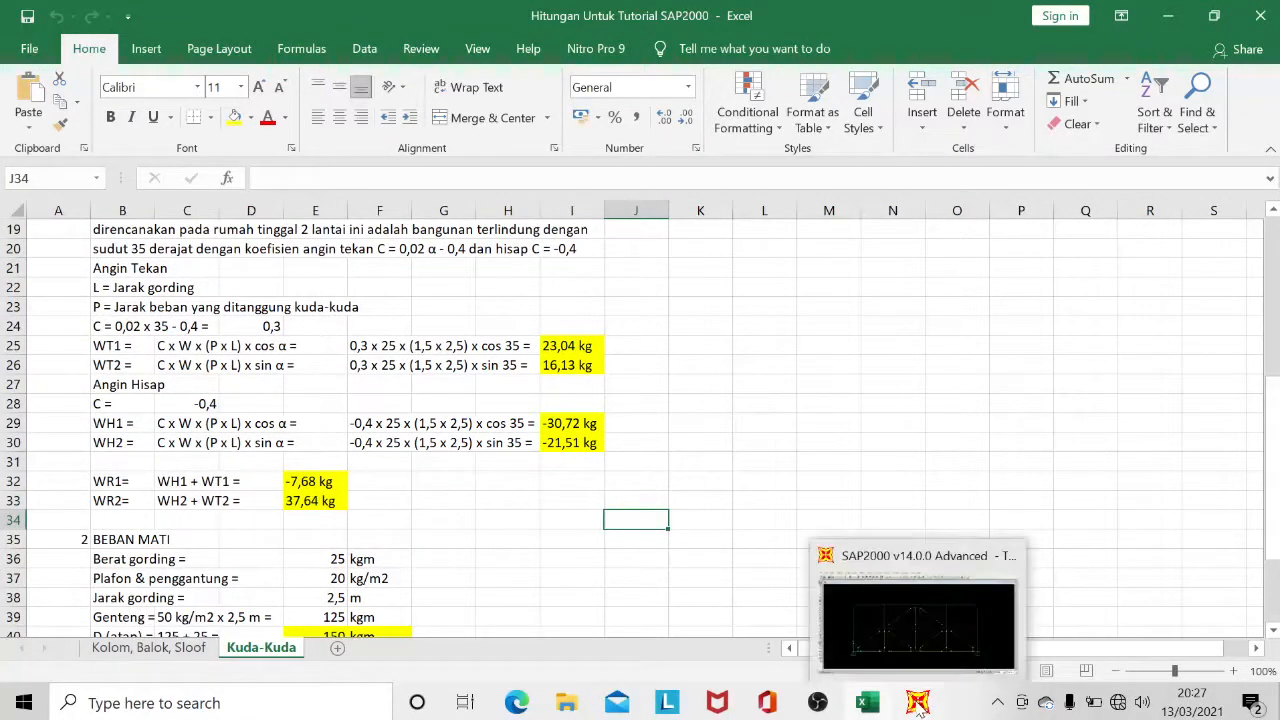
click(918, 625)
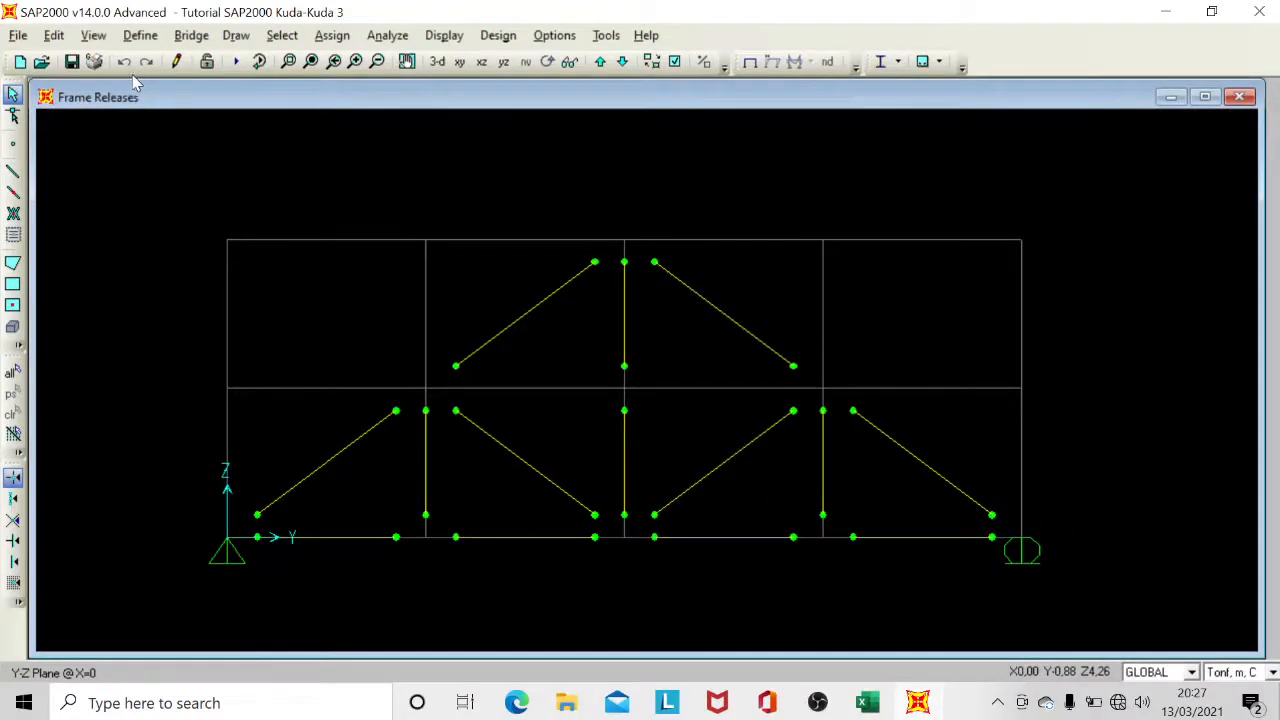
click(140, 40)
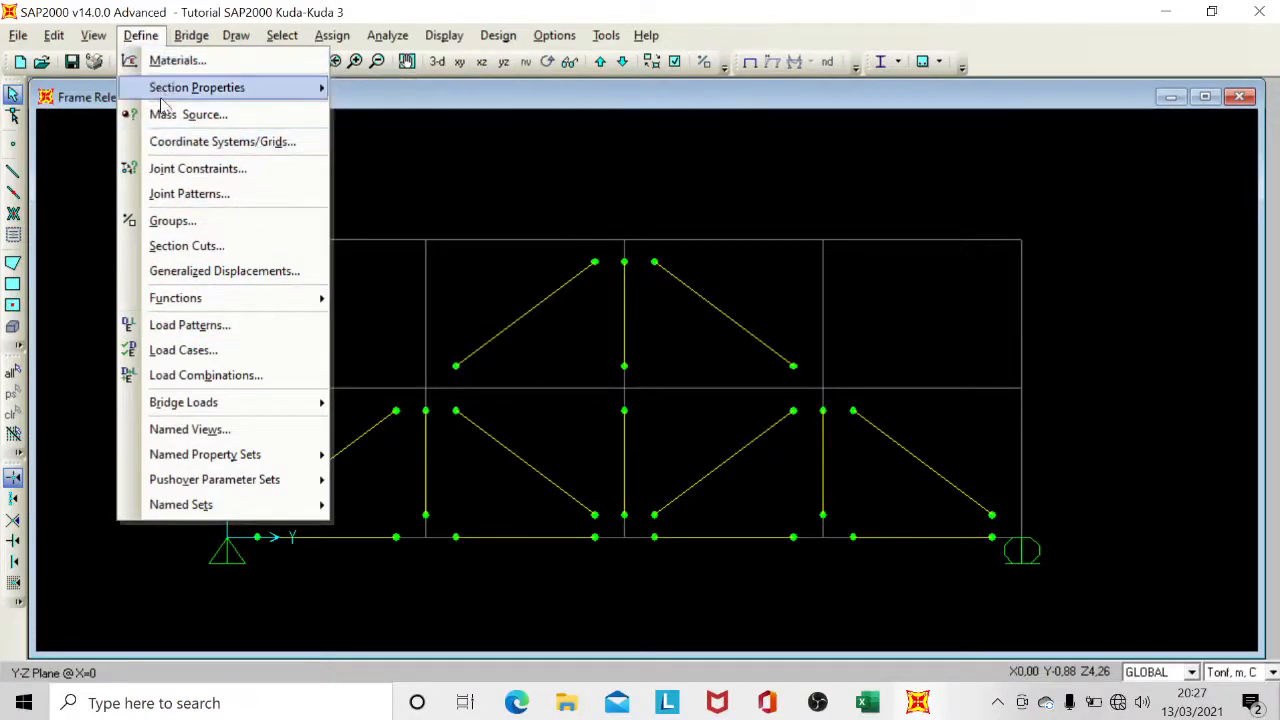
click(210, 326)
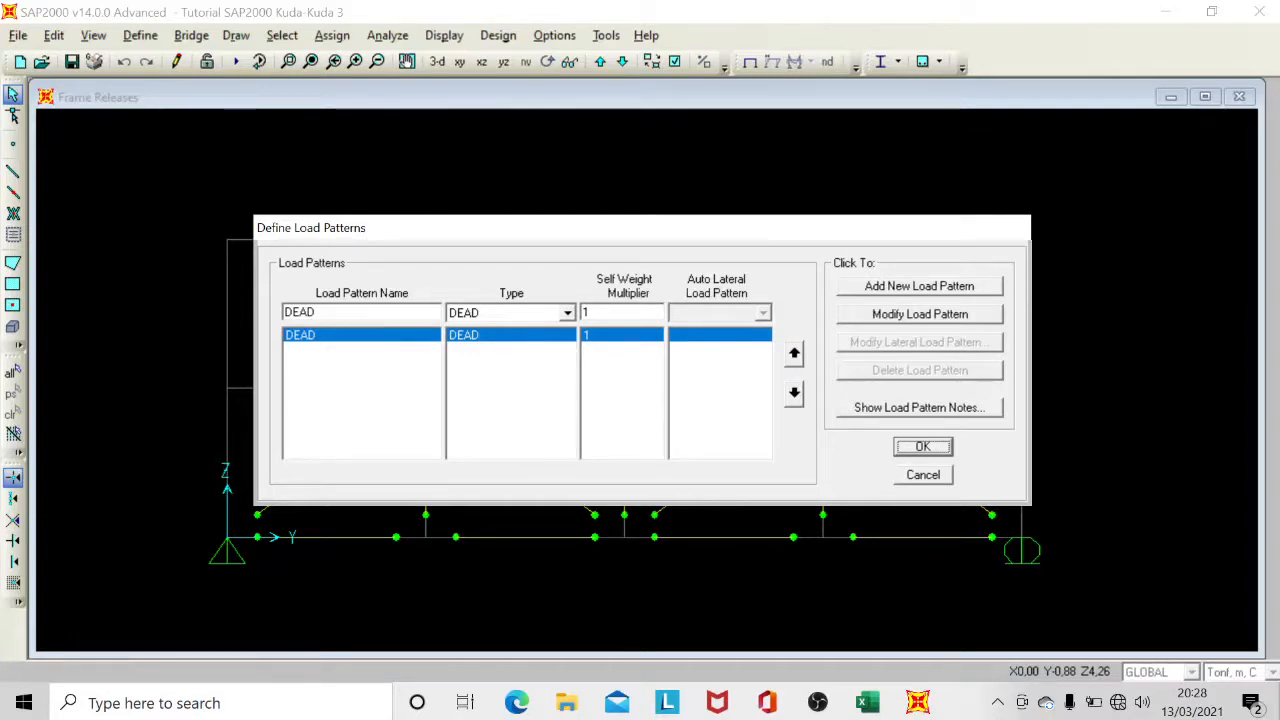
double_click(300, 312)
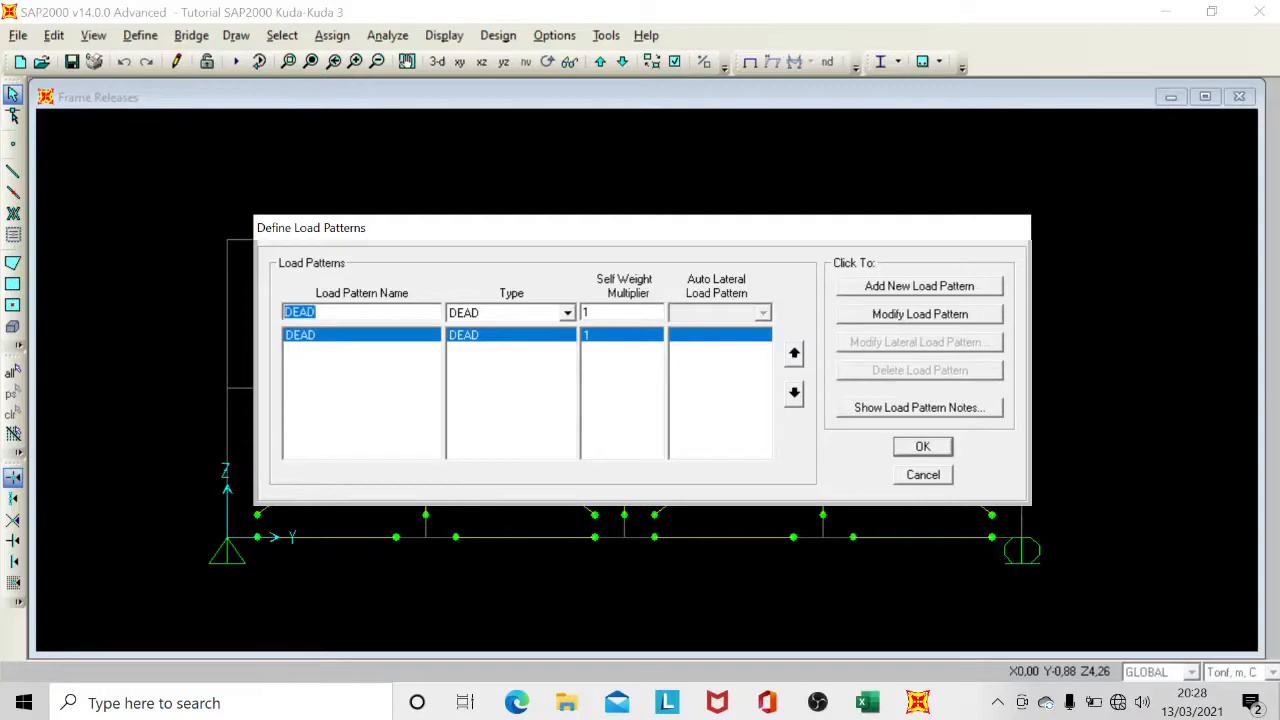
text(LIVE)
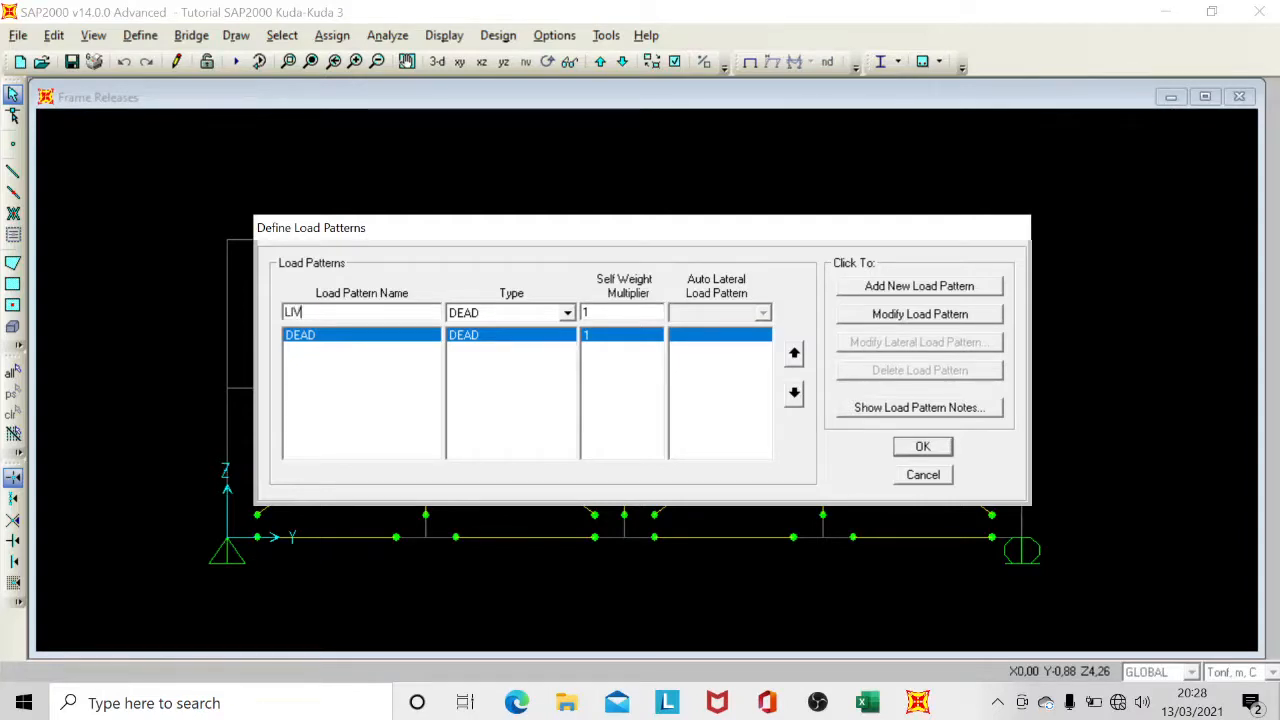
click(510, 318)
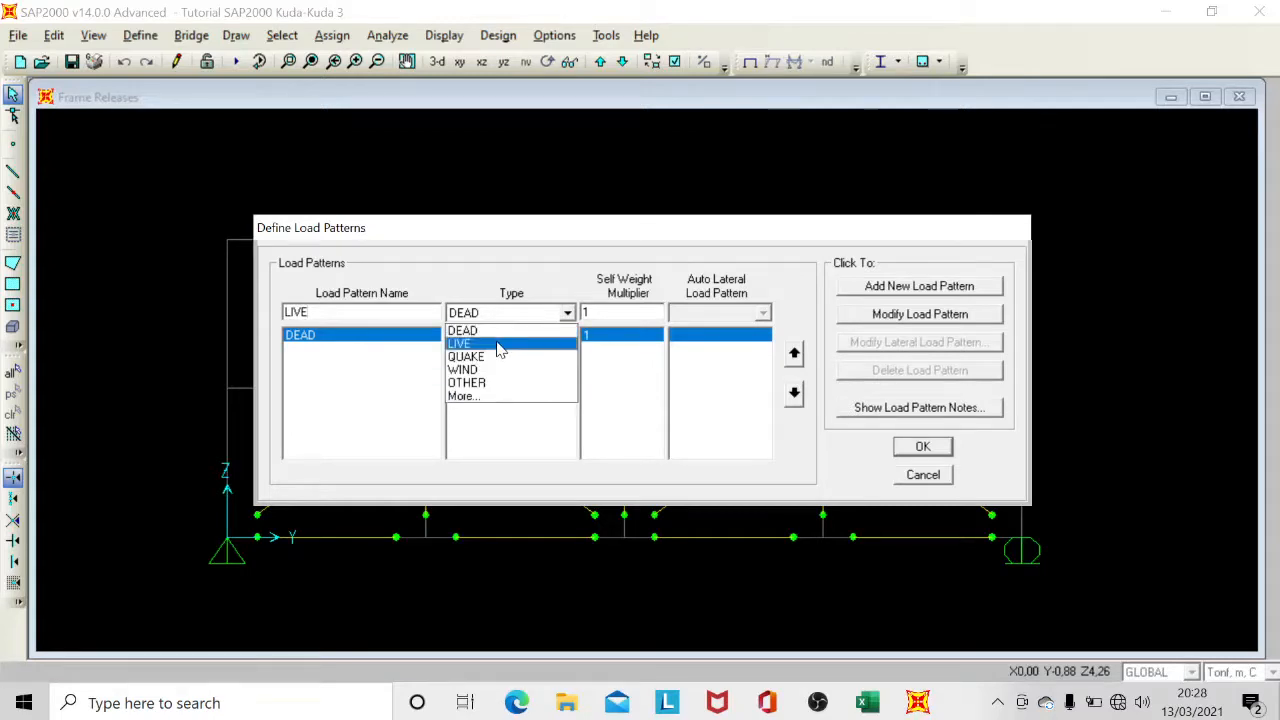
click(500, 345)
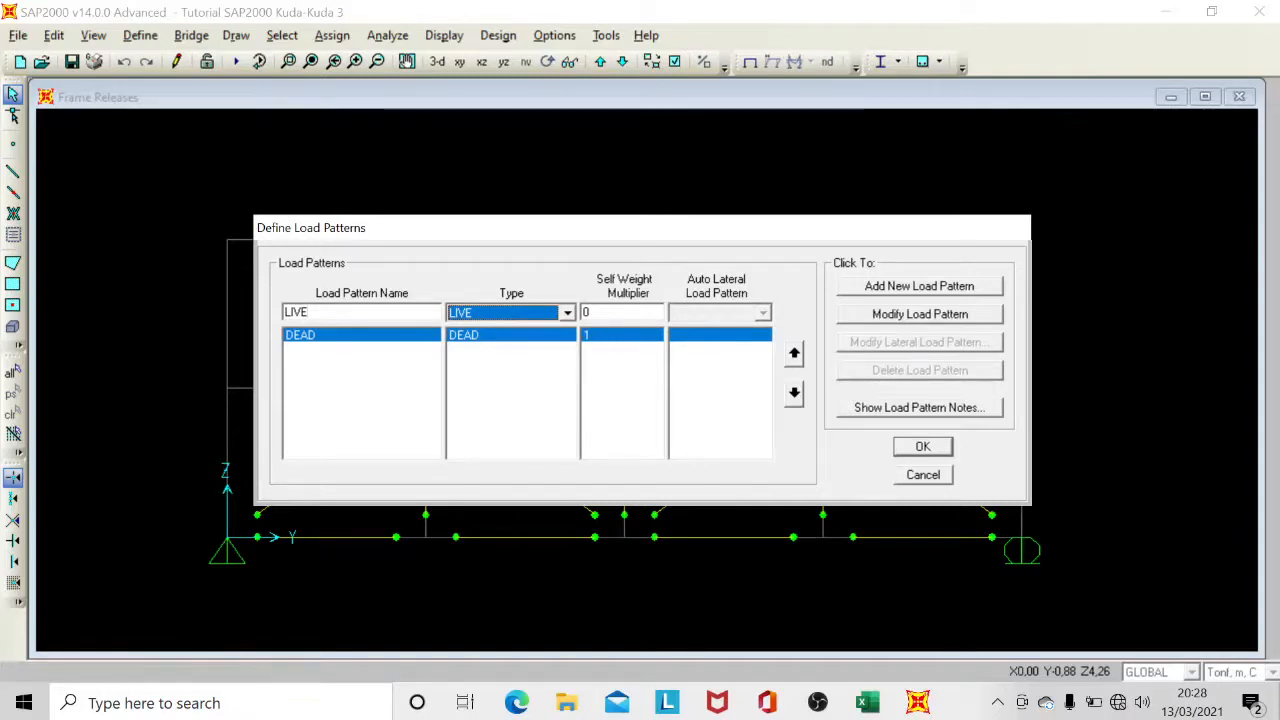
click(893, 288)
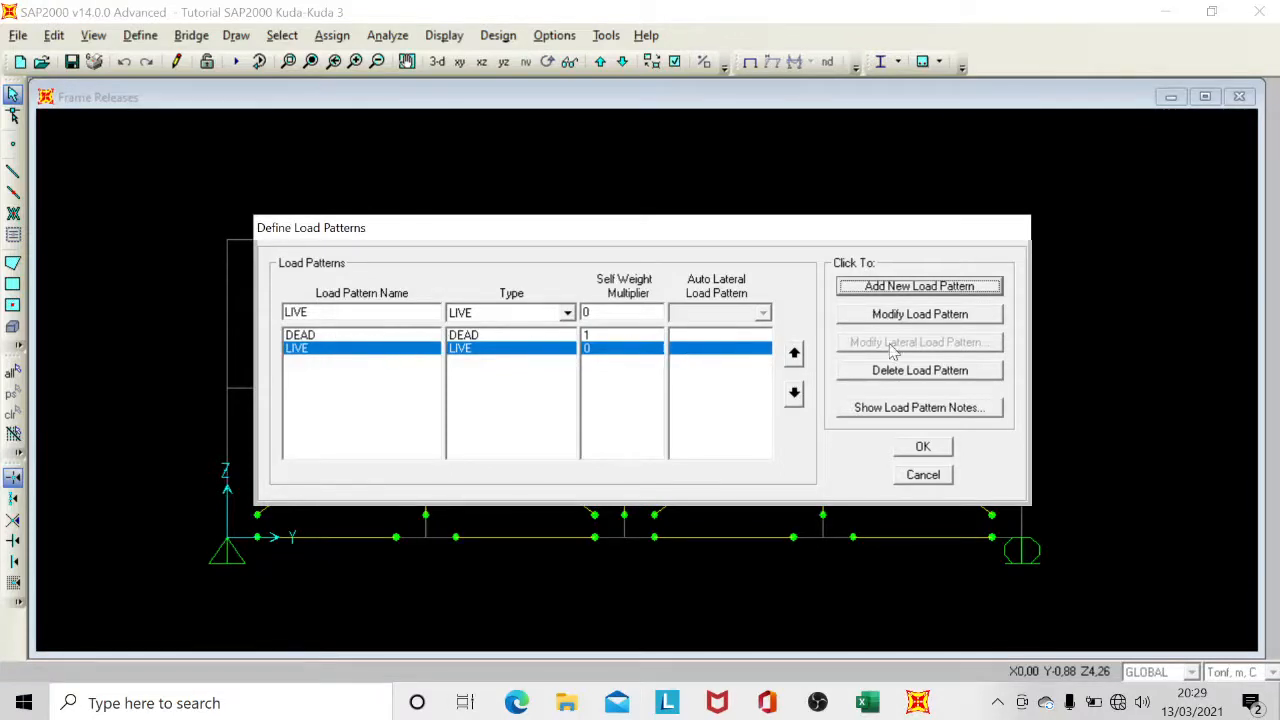
click(933, 412)
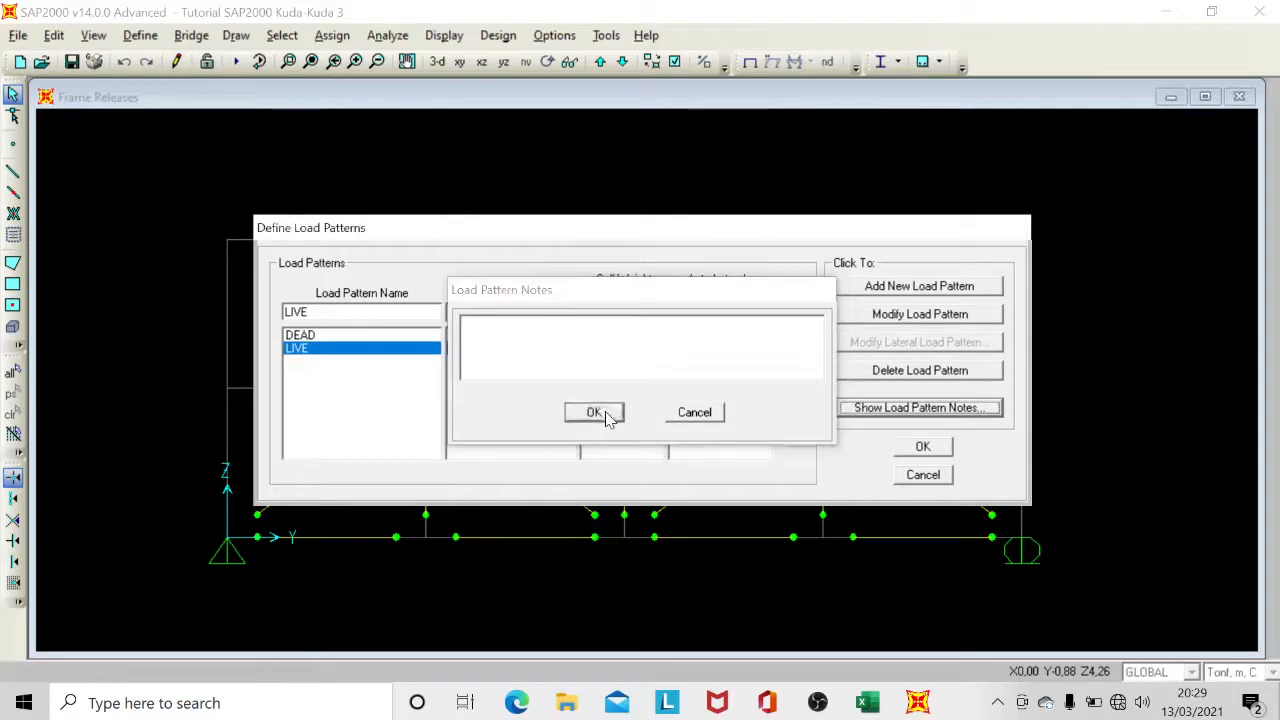
click(602, 415)
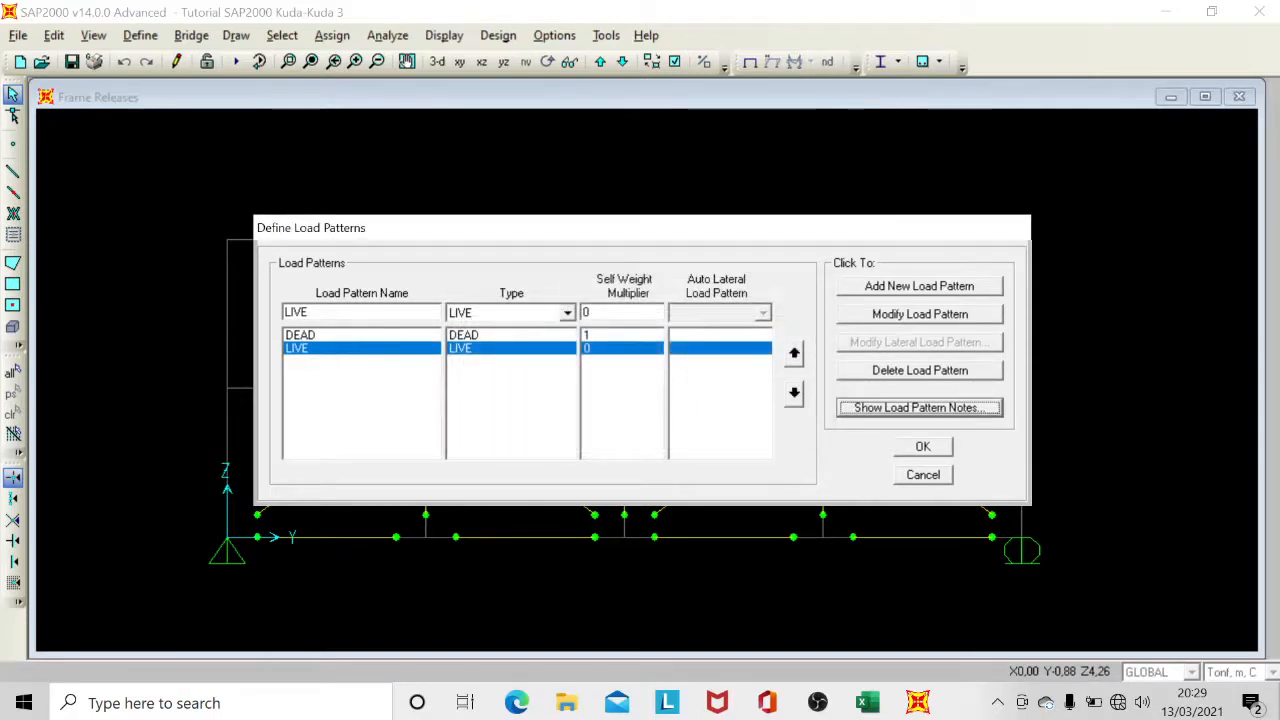
Add another load pattern named ANGIN with type WIND.
double_click(296, 312)
text(ANGIN)
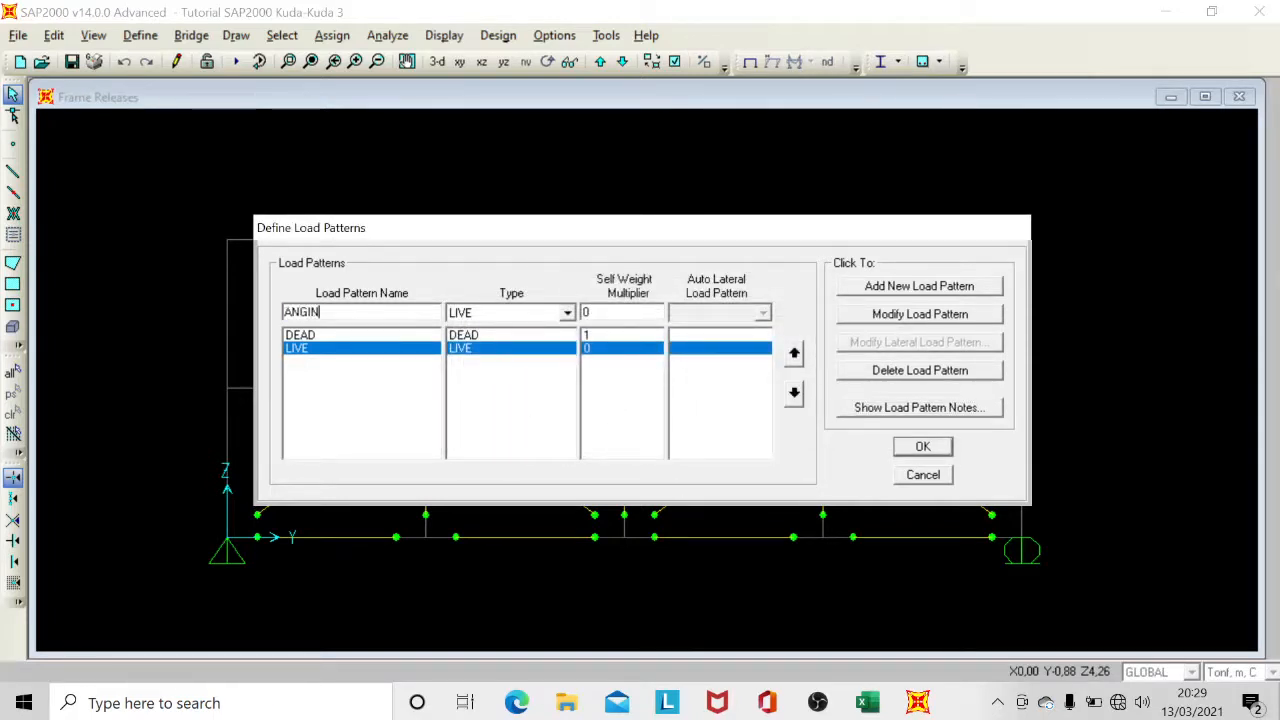
click(452, 316)
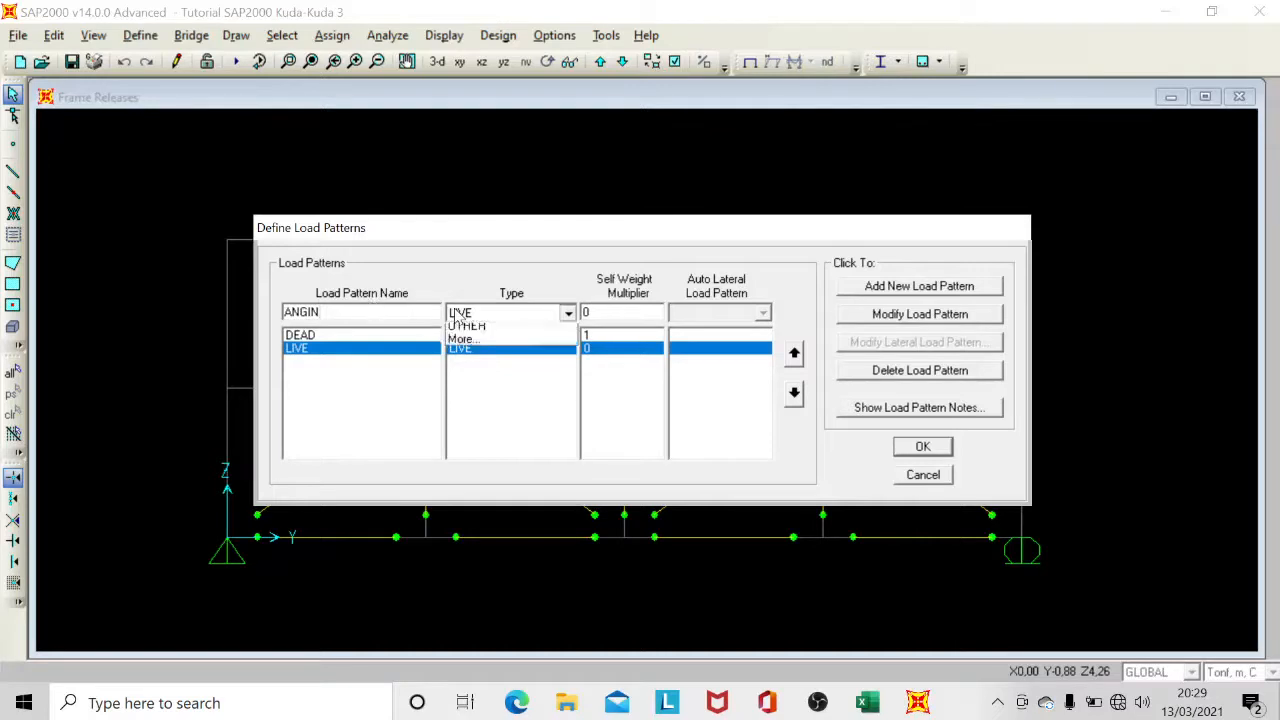
click(468, 369)
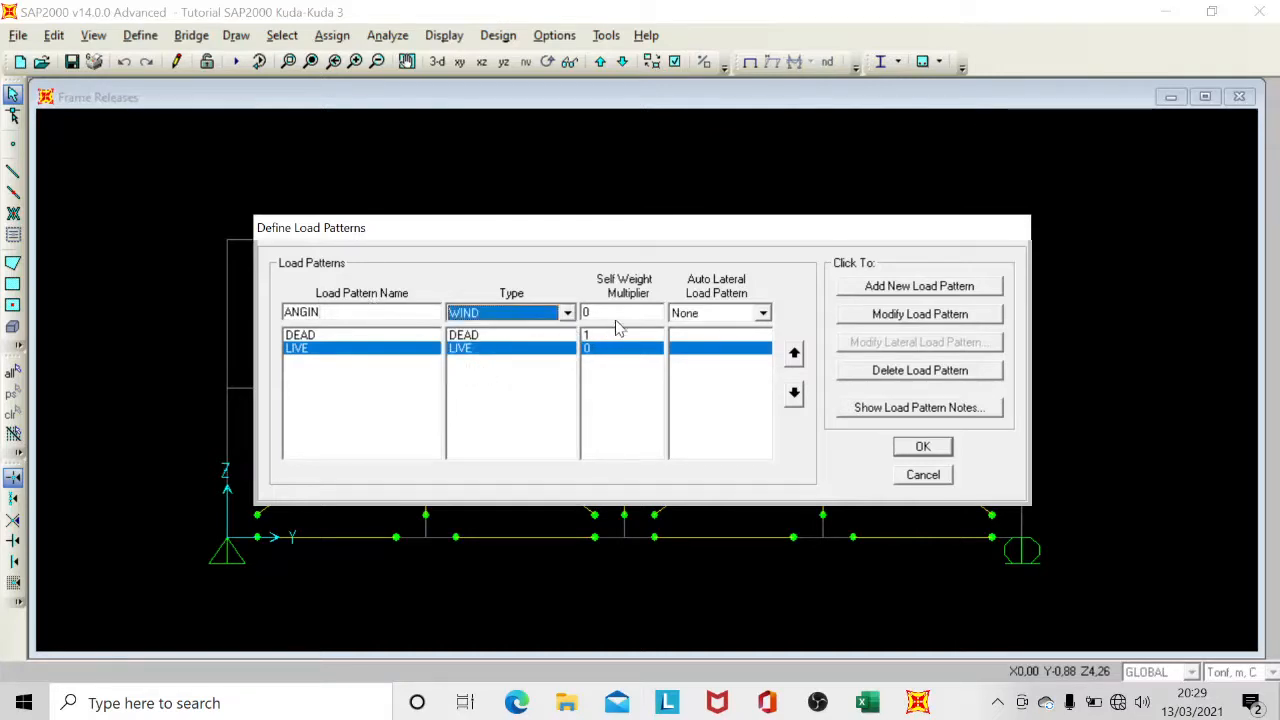
click(907, 287)
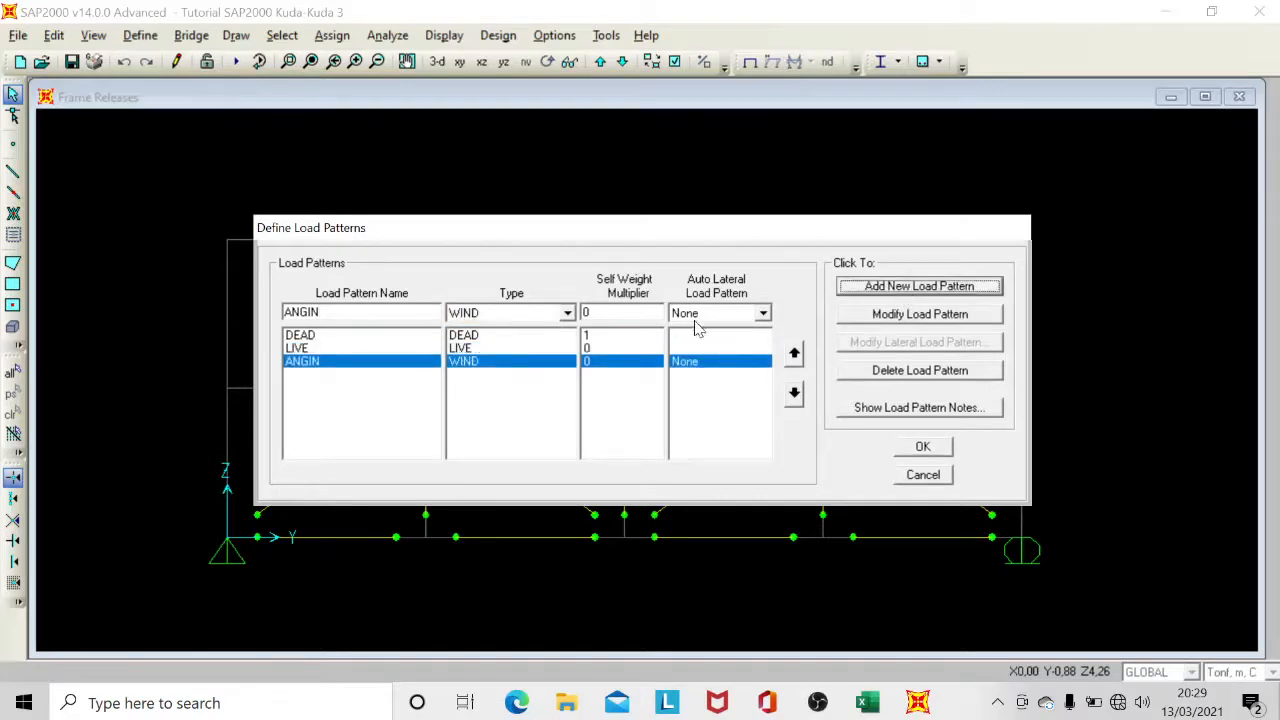
Rename the ANGIN load pattern to WIND and accept the load pattern definitions.
click(305, 351)
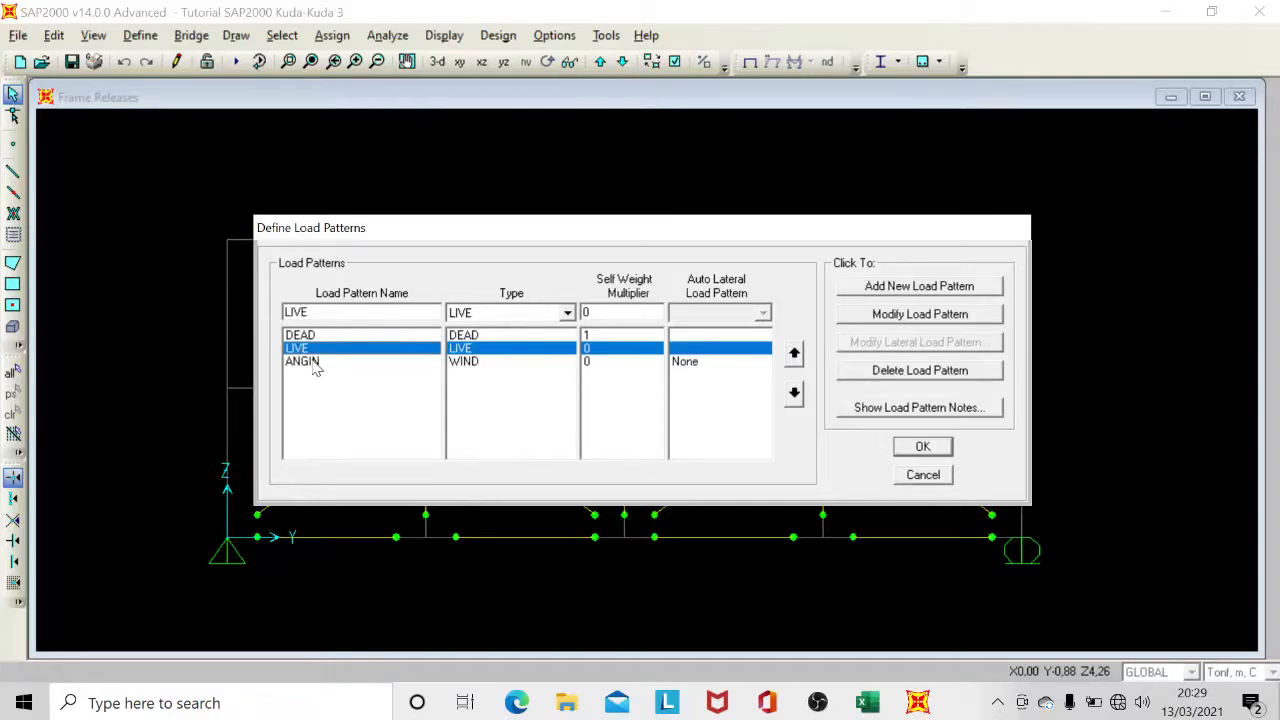
click(310, 362)
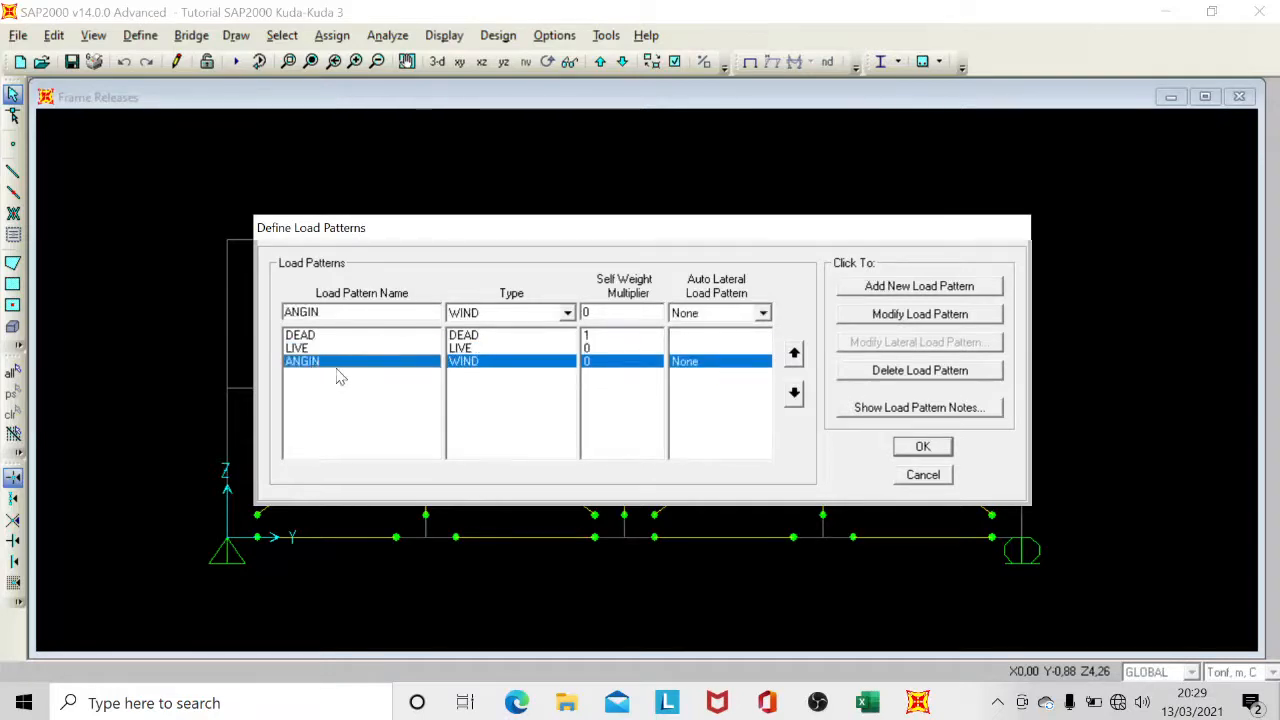
double_click(303, 313)
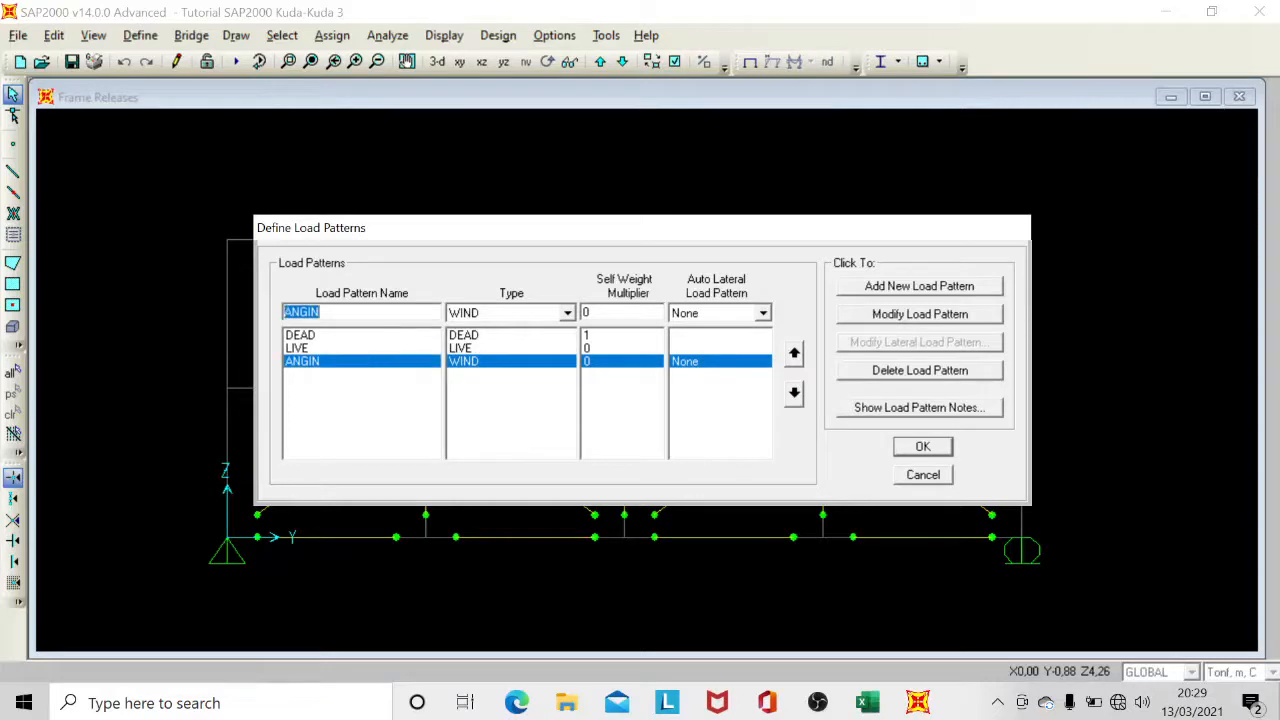
text(WIND)
click(875, 318)
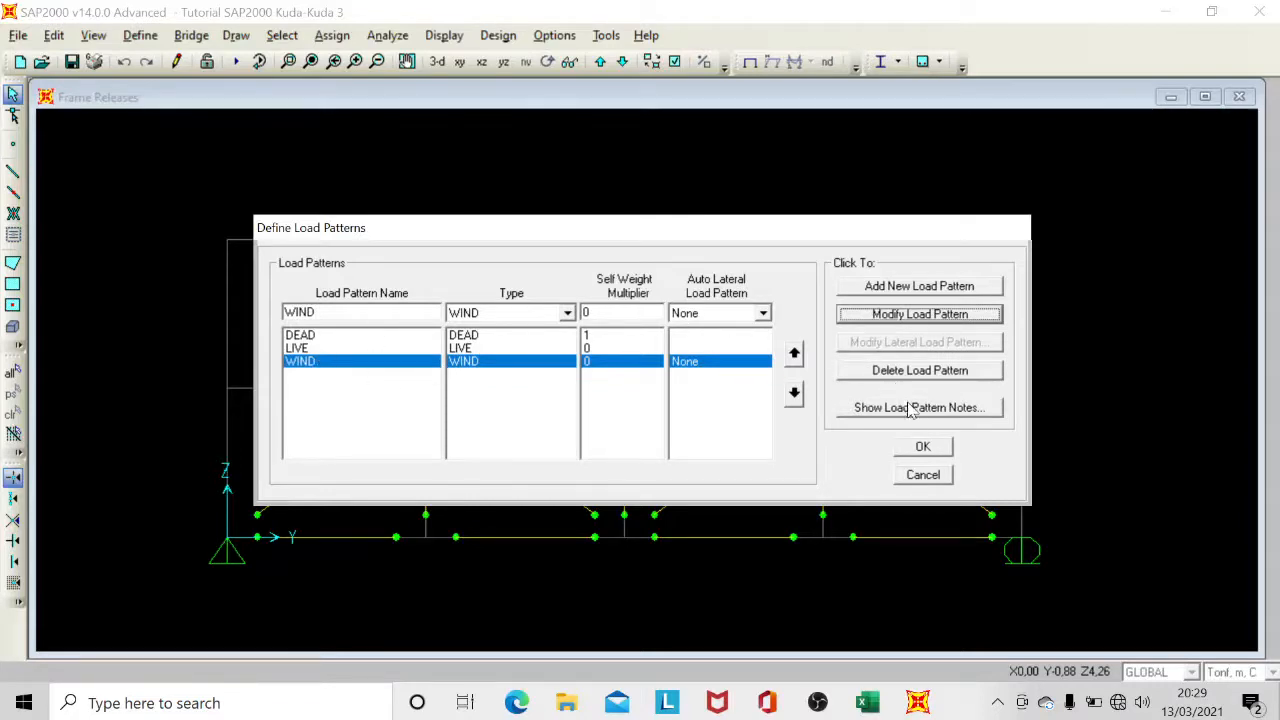
click(923, 447)
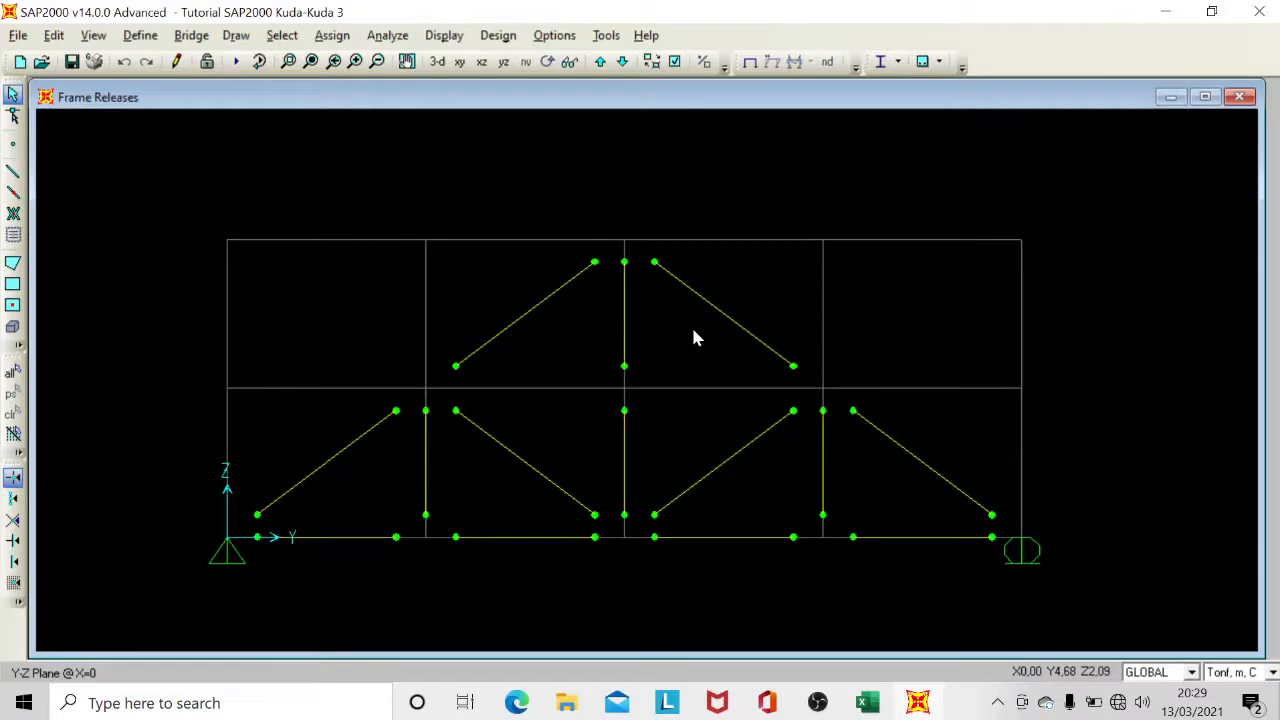
Start a new linear-add load combination named COMB TETAP.
click(150, 40)
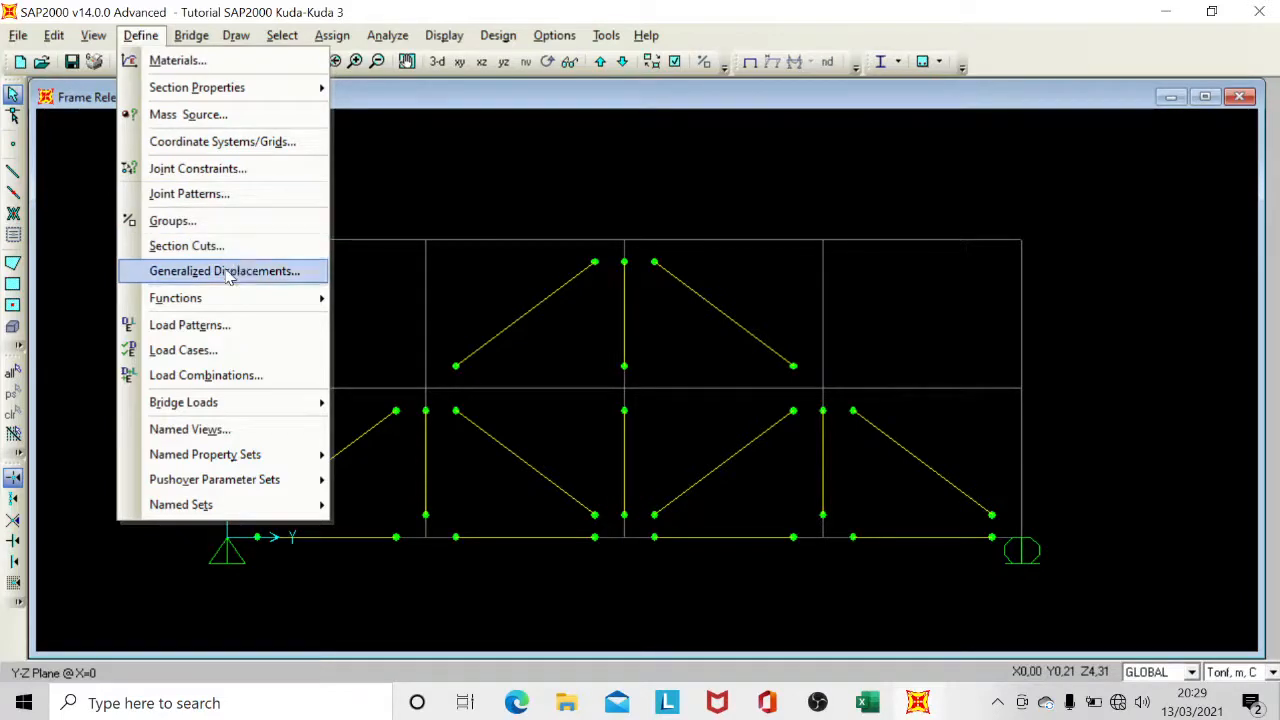
click(210, 380)
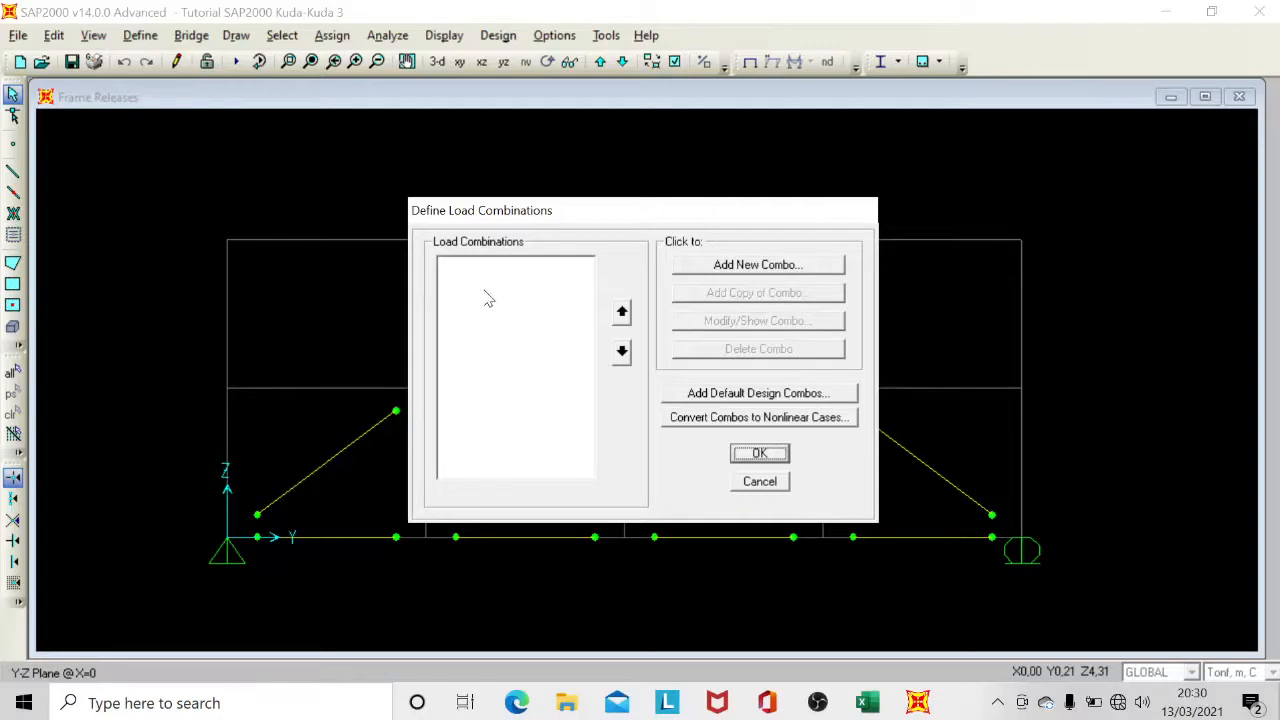
click(763, 270)
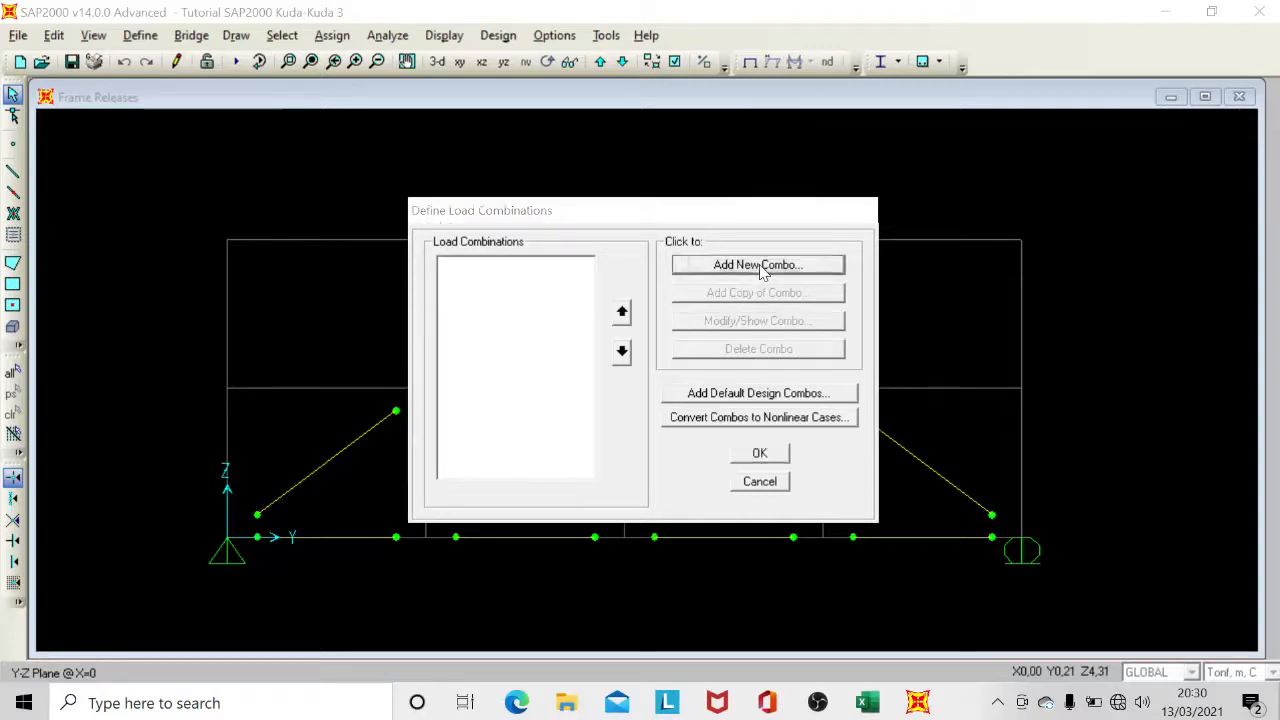
click(740, 197)
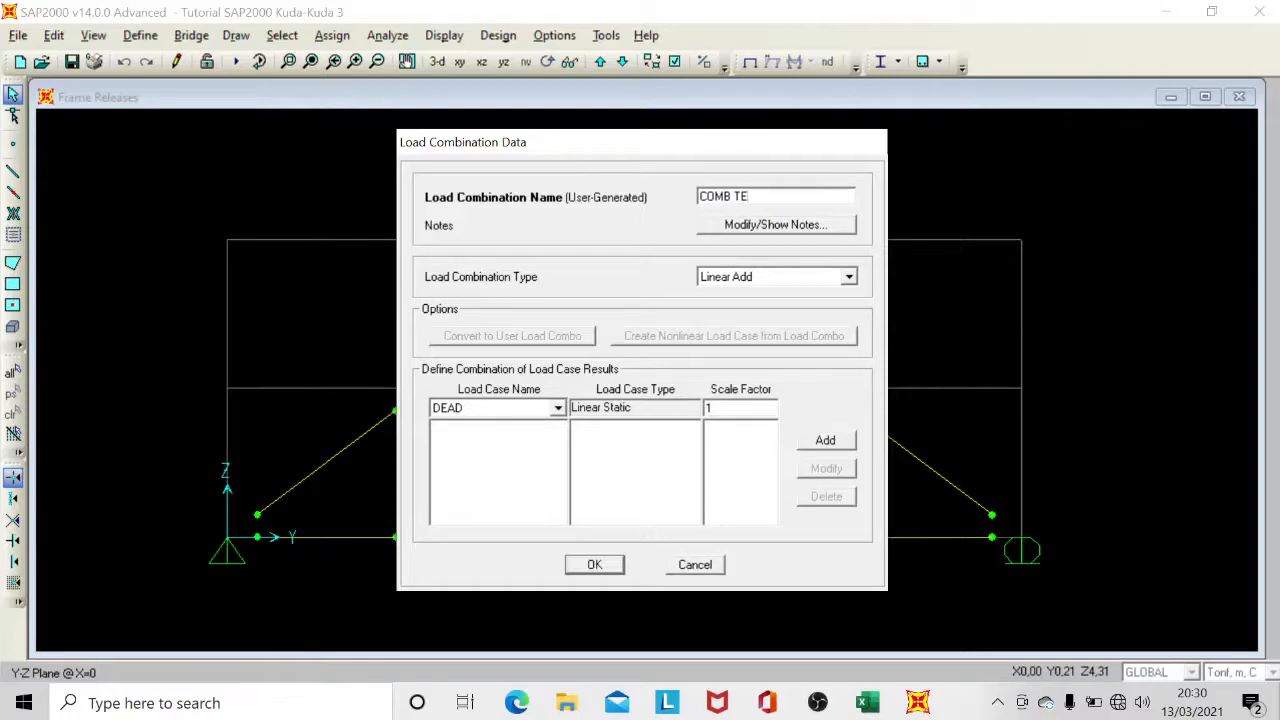
text(TETAP)
Include the DEAD load case in COMB TETAP with a scale factor of 1,2.
click(472, 415)
click(466, 423)
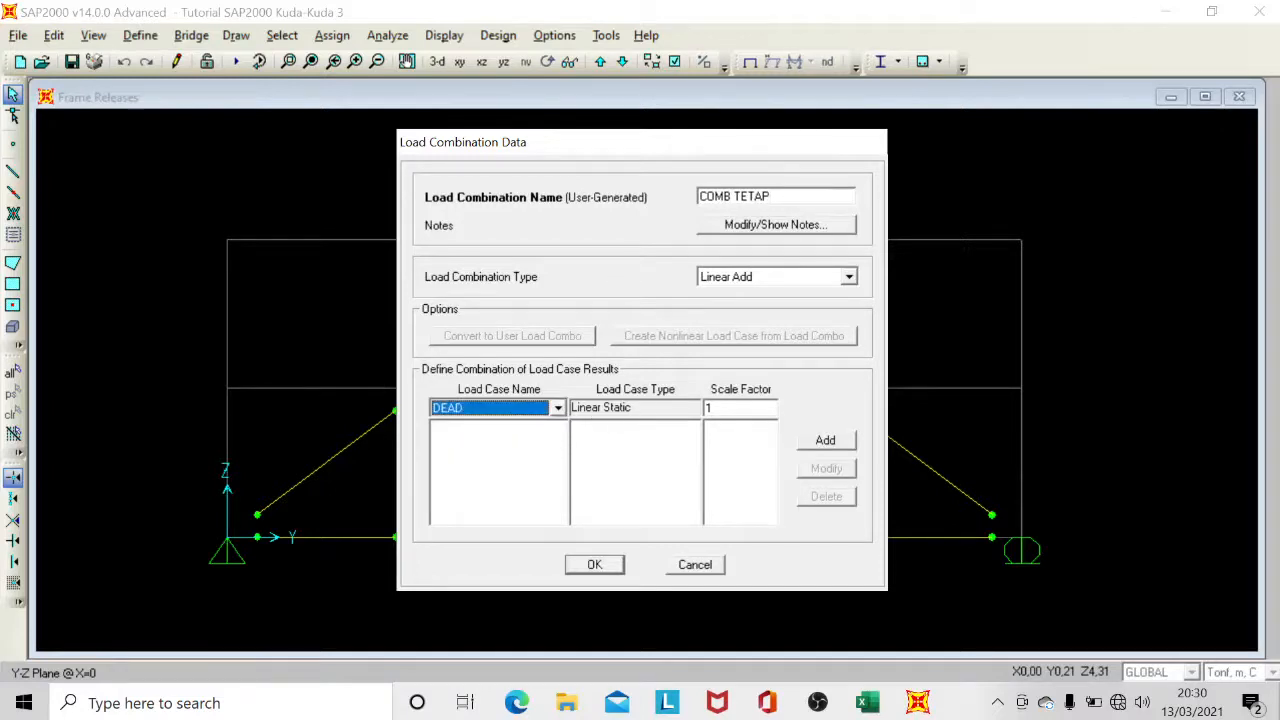
key(Tab)
text(1)
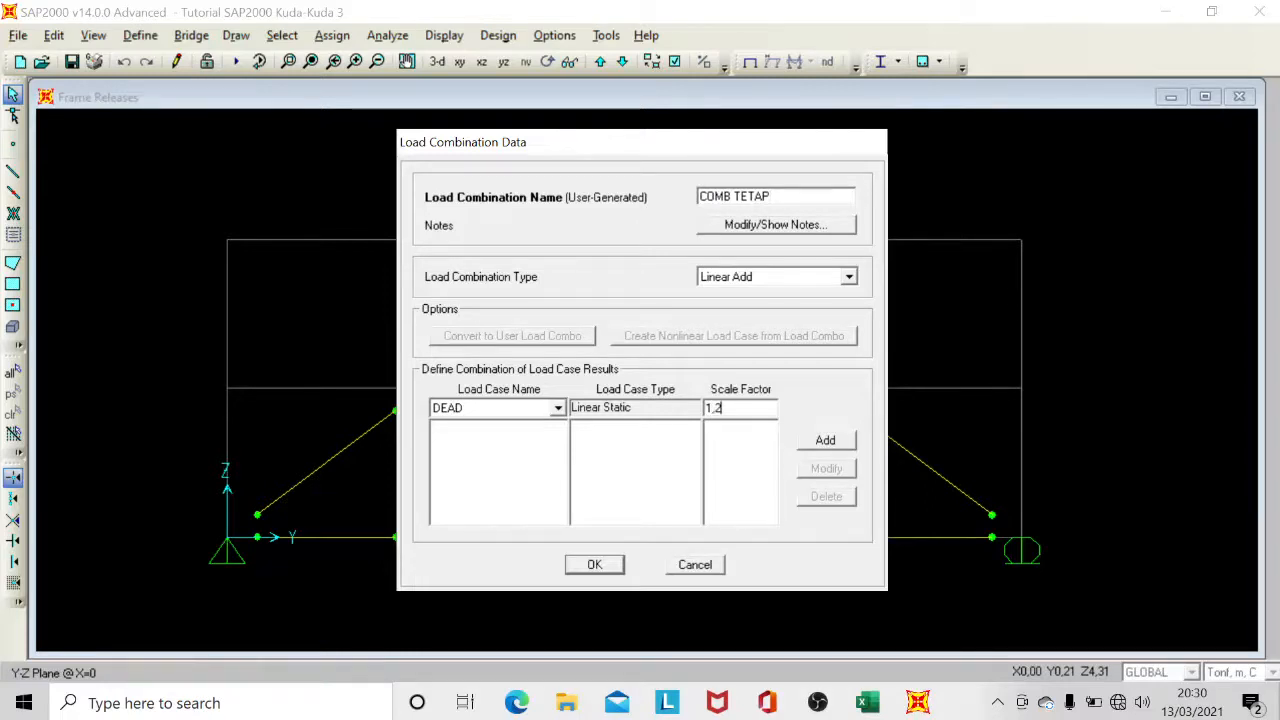
click(820, 442)
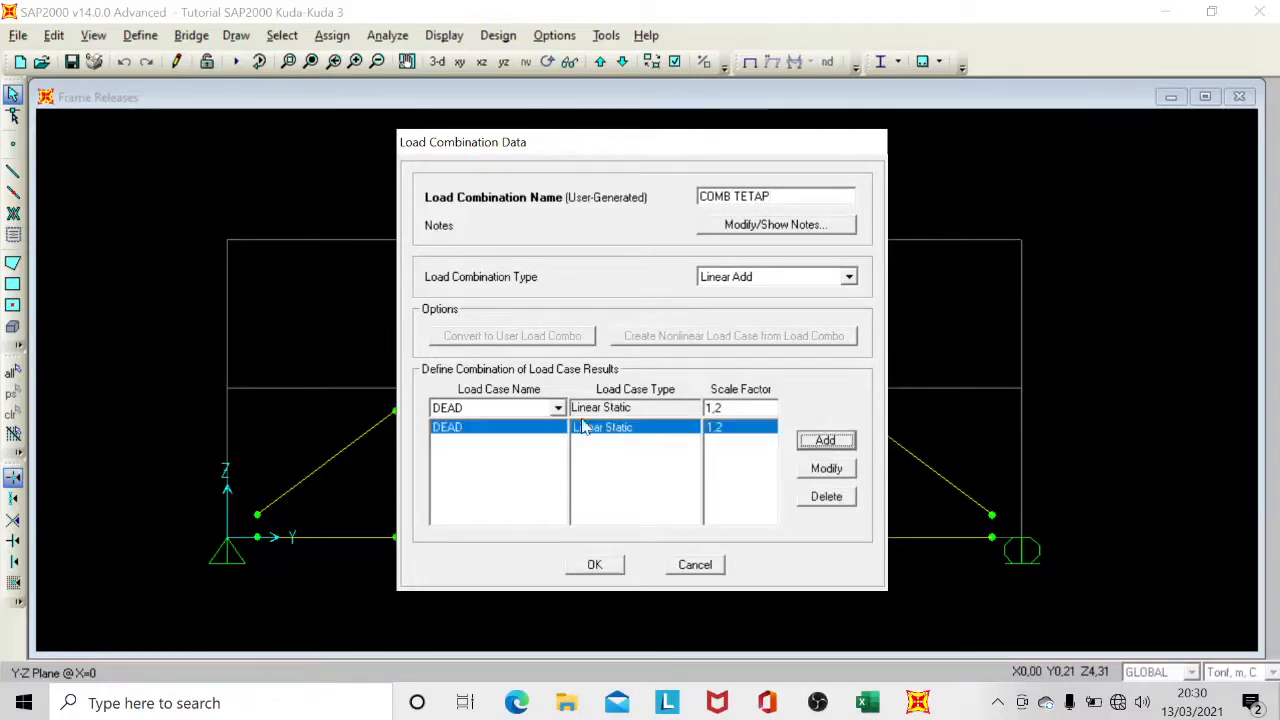
Include the LIVE load case in COMB TETAP with a scale factor of 1,6 and accept the combination.
click(517, 411)
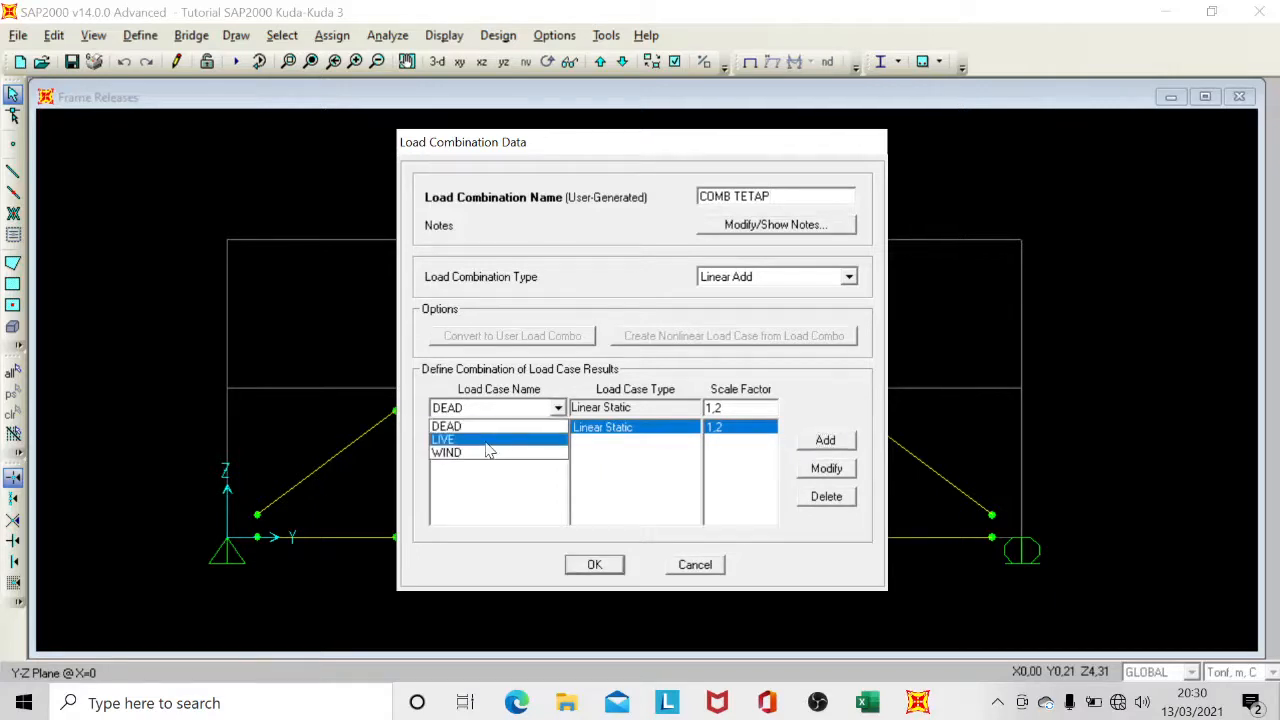
click(486, 442)
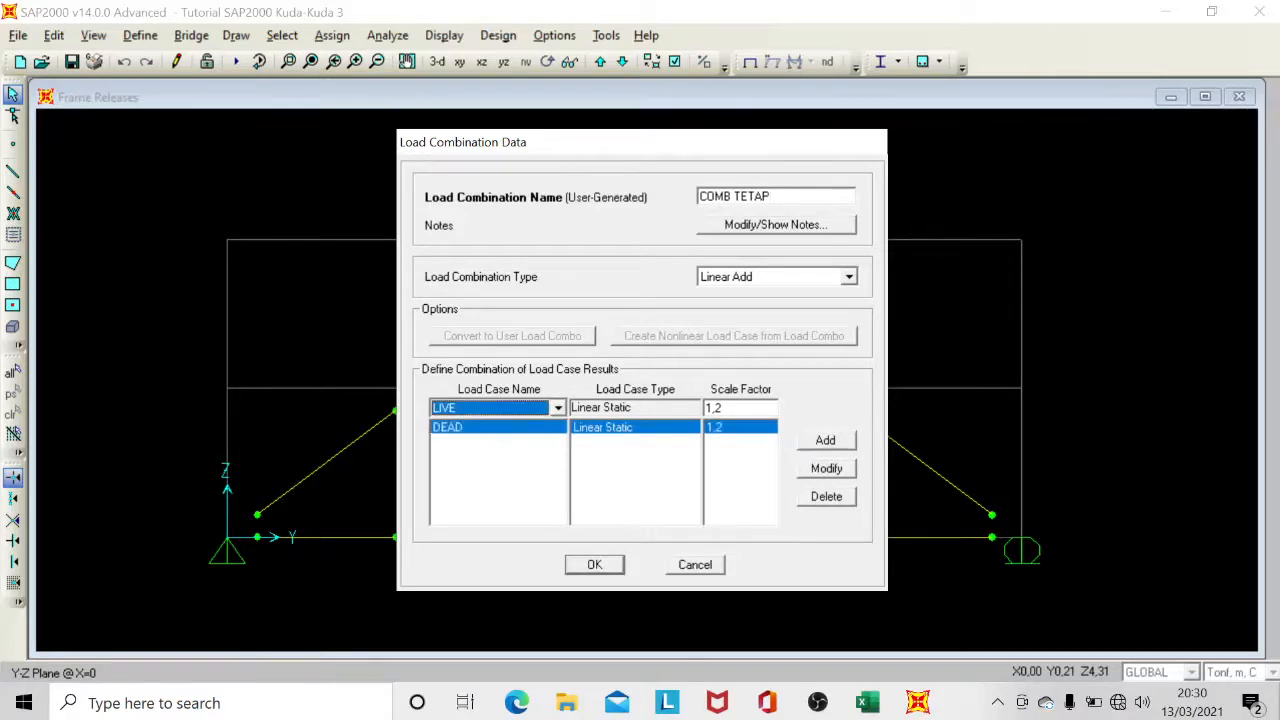
key(Tab)
click(723, 408)
key(BackSpace)
text(6)
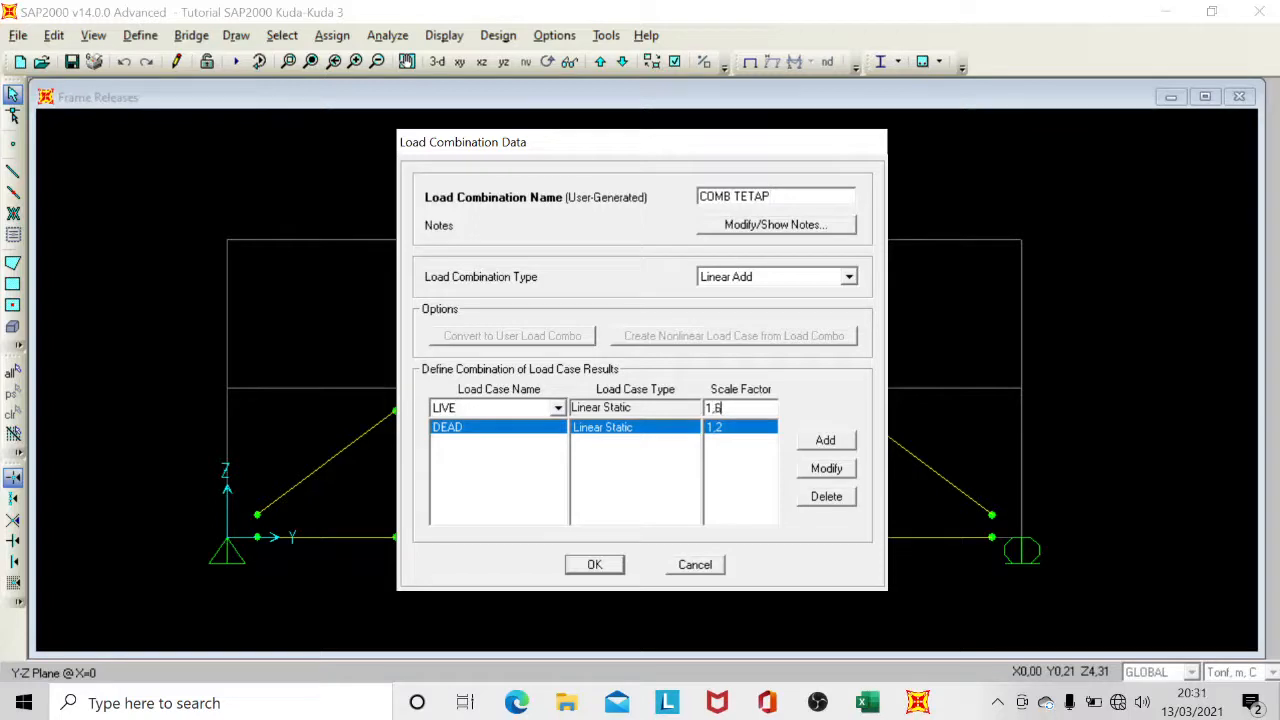
click(825, 441)
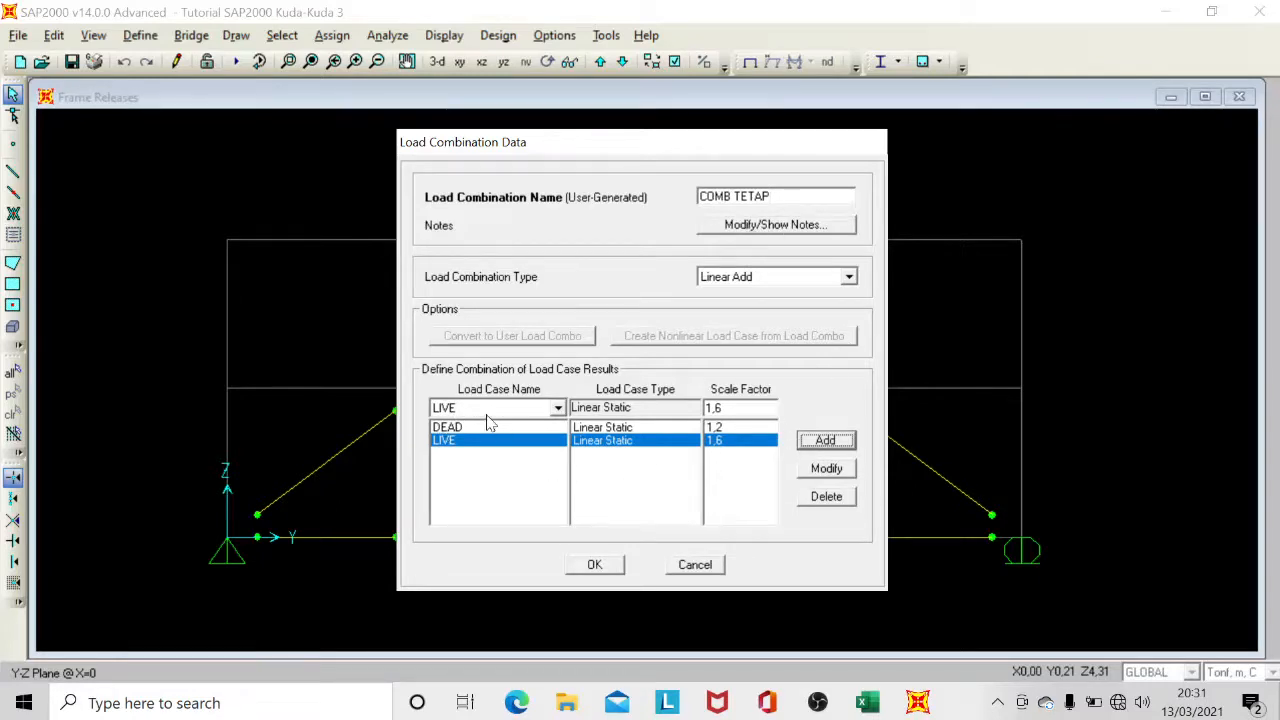
click(594, 565)
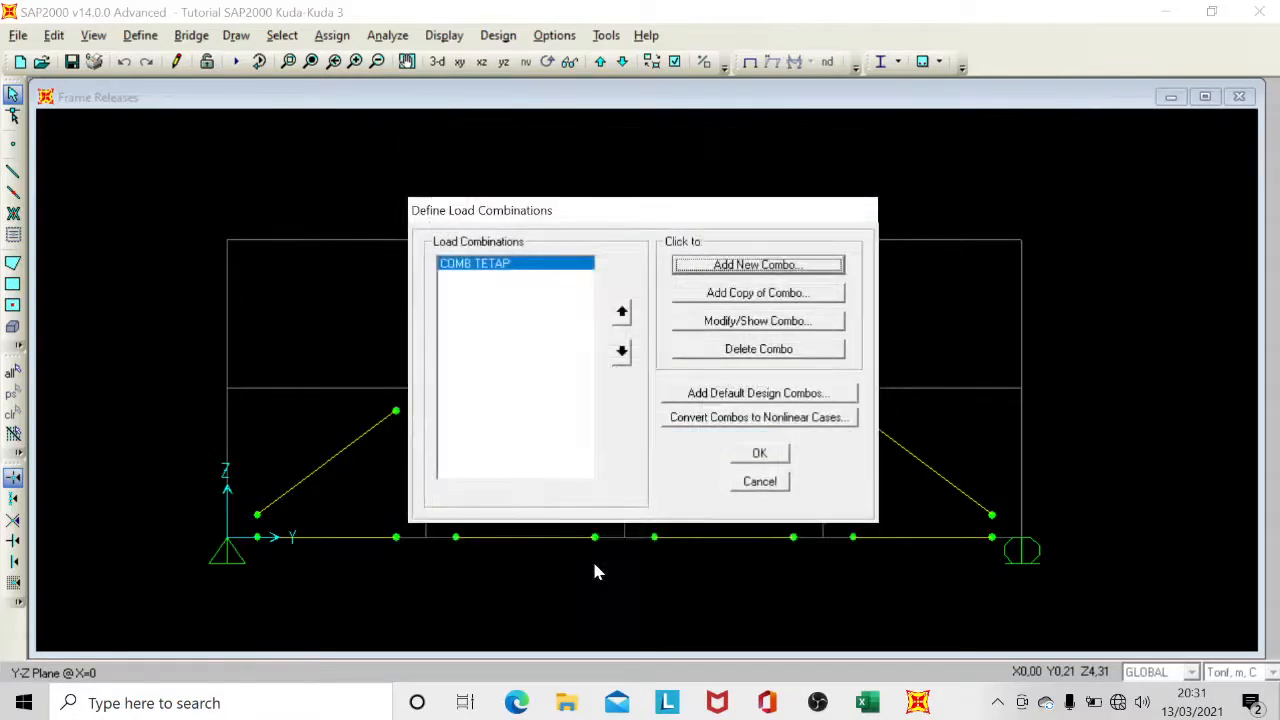
Add a load combination named COMB ATAP that includes COMB TETAP with a scale factor of 1.
click(481, 280)
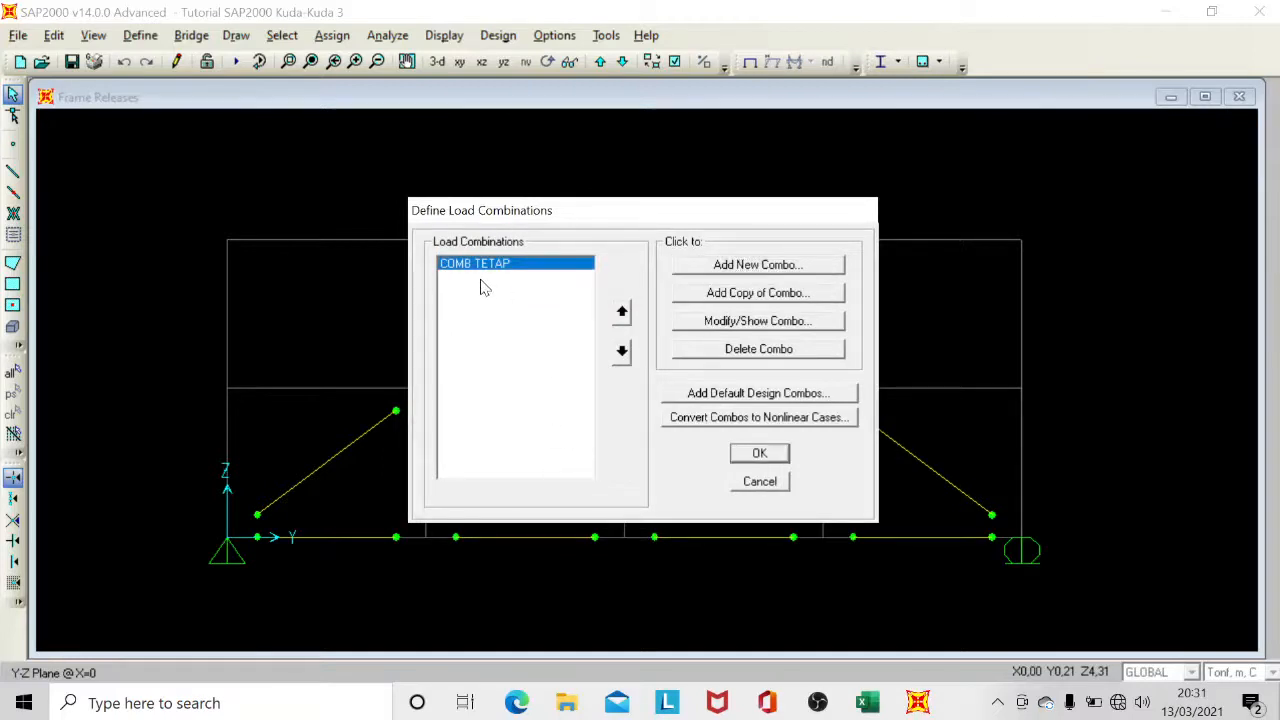
click(733, 266)
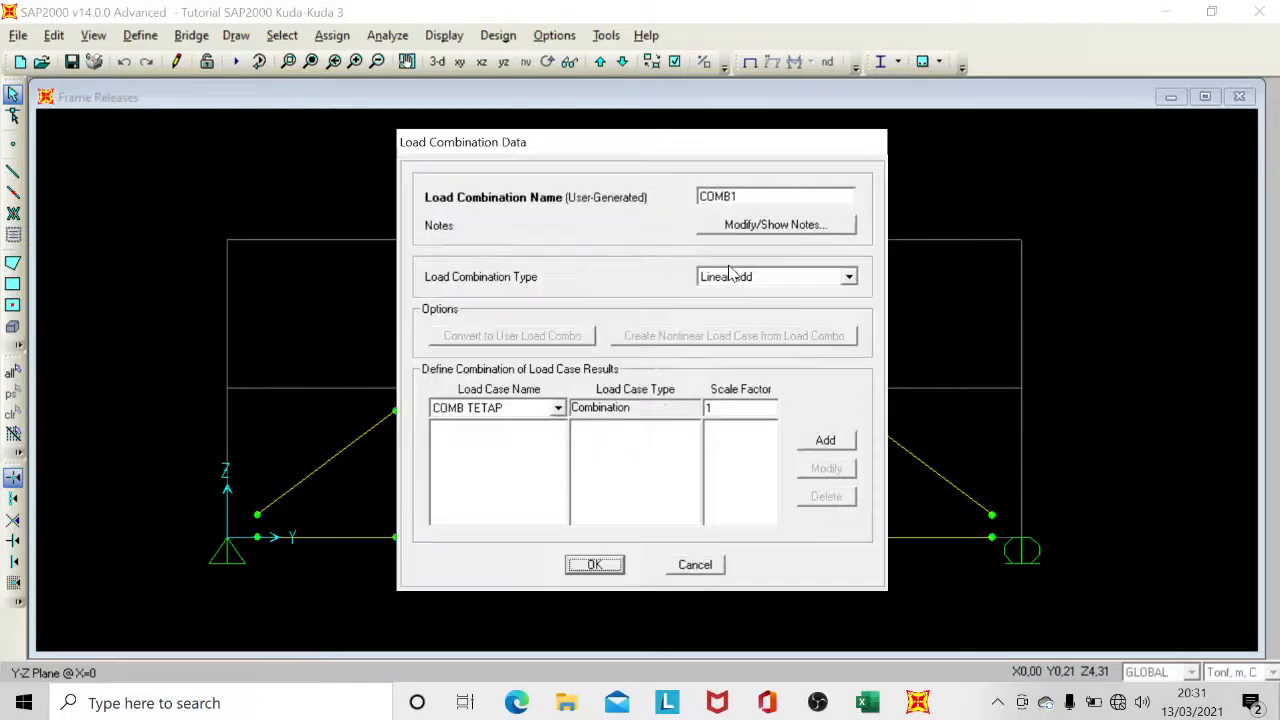
click(740, 197)
text(ATAP)
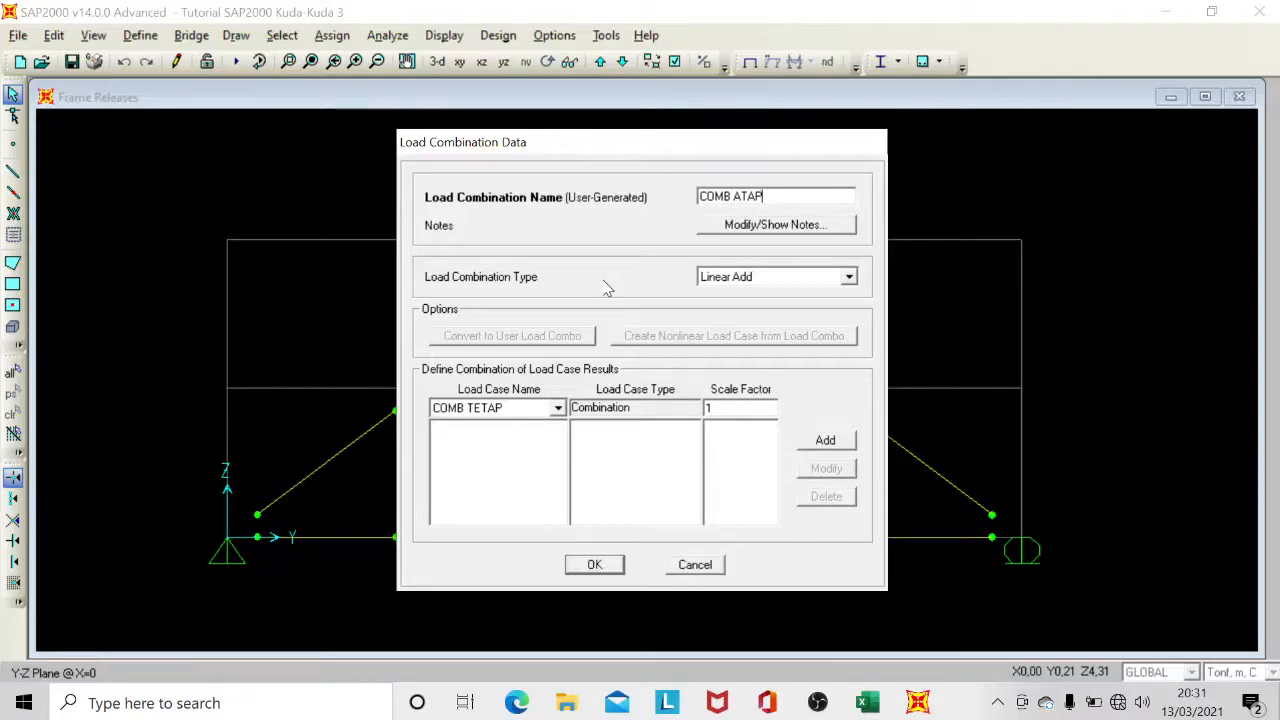
click(481, 410)
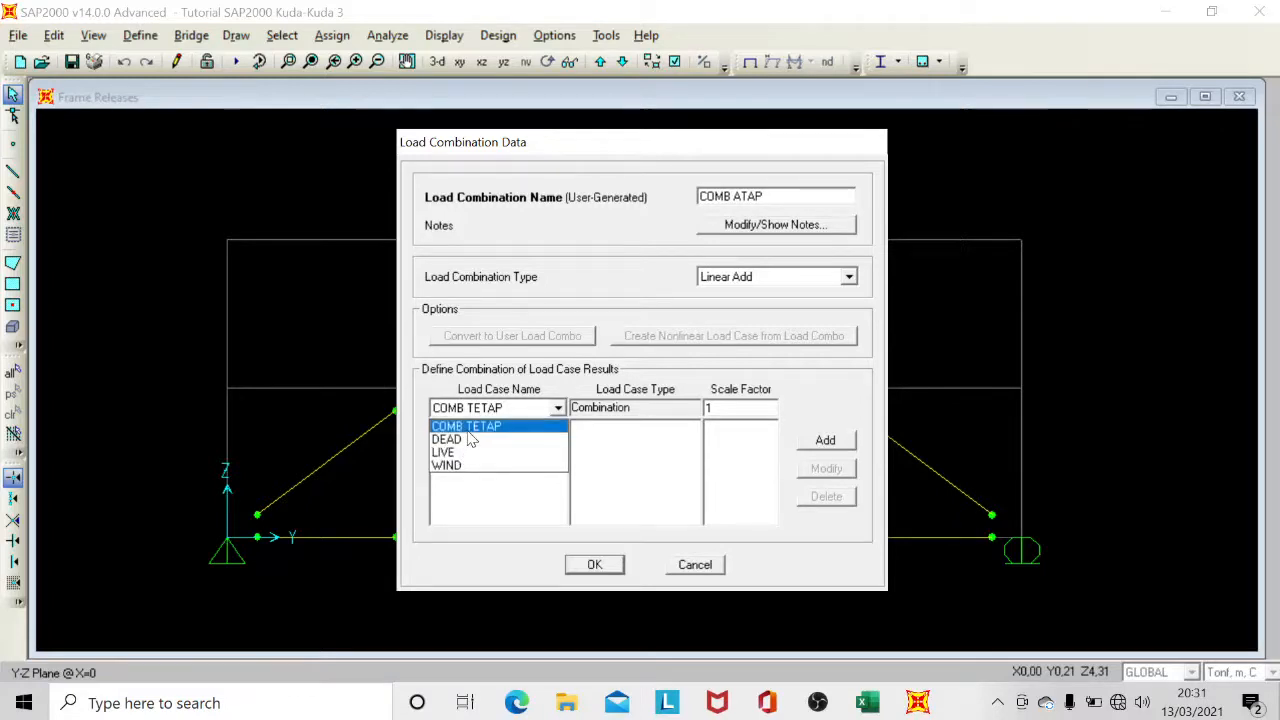
click(470, 430)
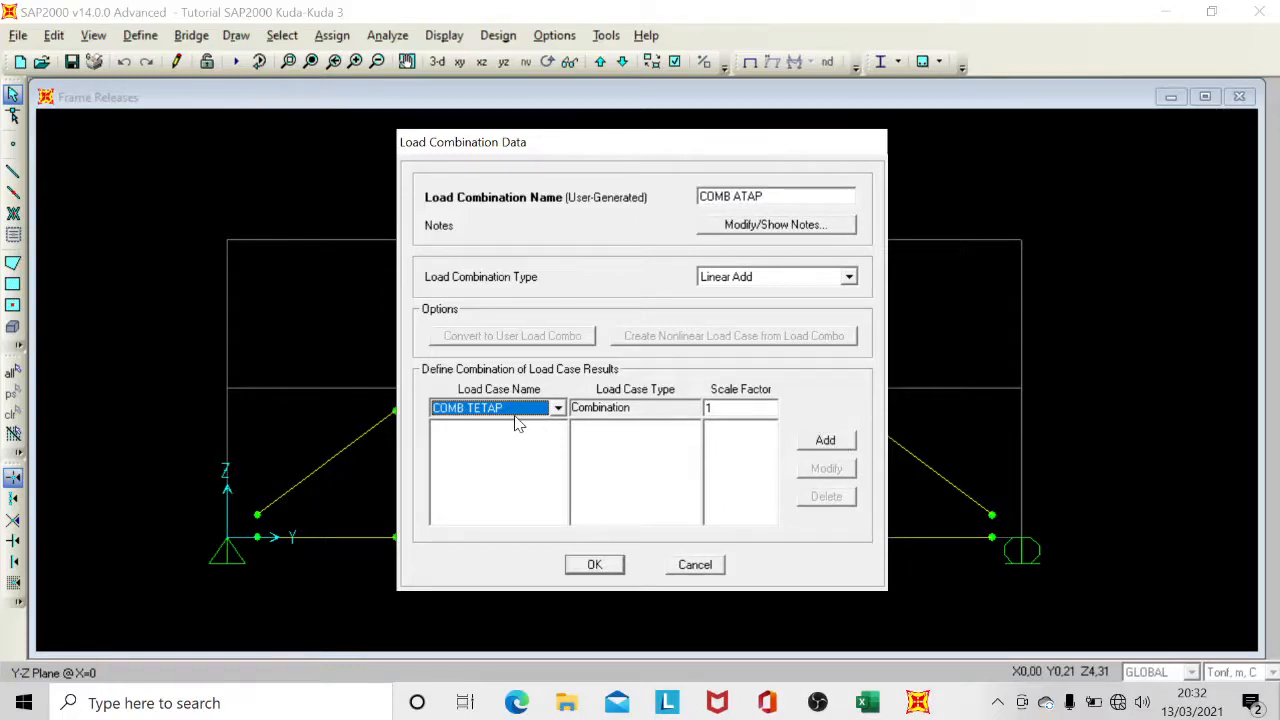
click(830, 441)
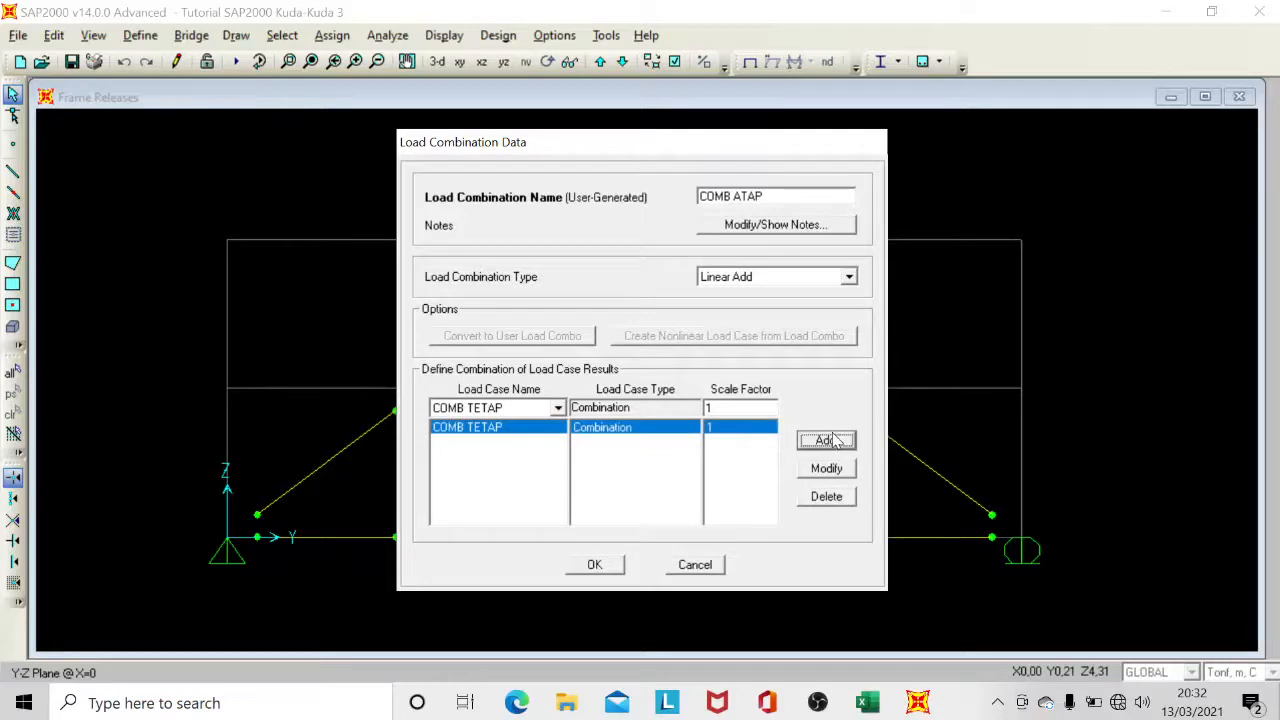
Include the WIND load case in COMB ATAP with a scale factor of 0,5 and accept the combination.
click(490, 408)
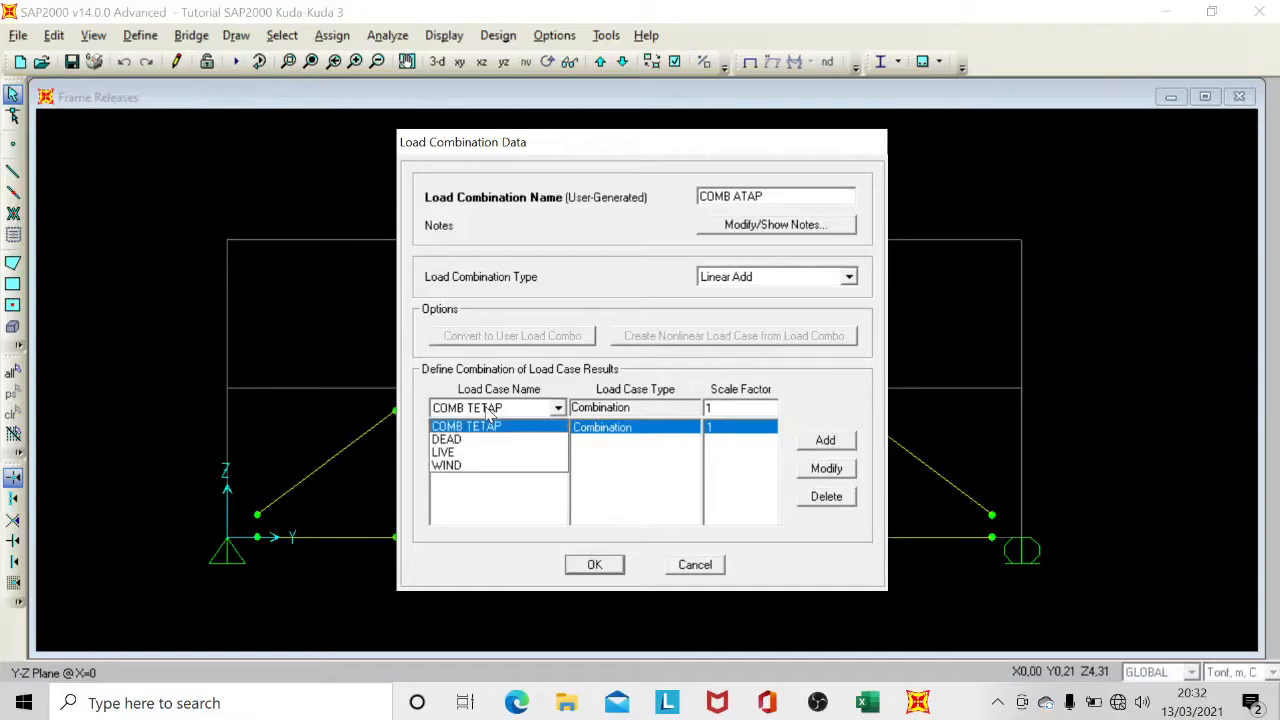
click(452, 468)
click(740, 408)
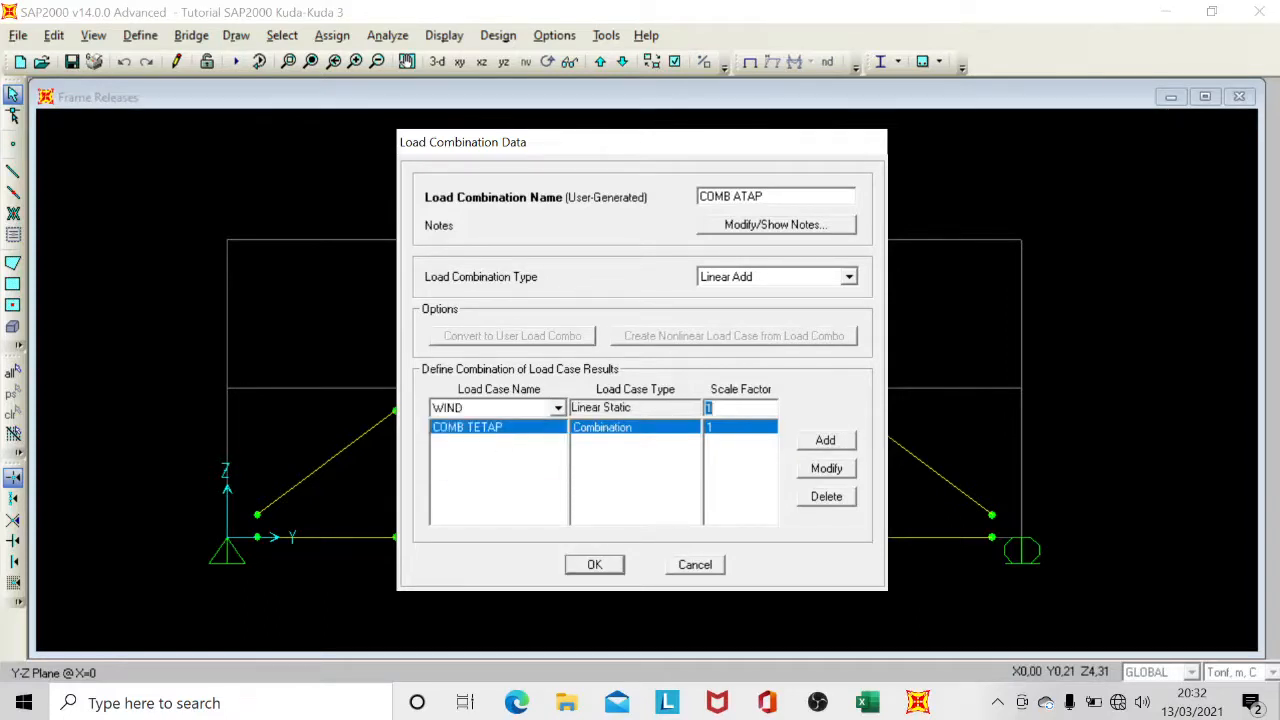
text(0,5)
click(825, 443)
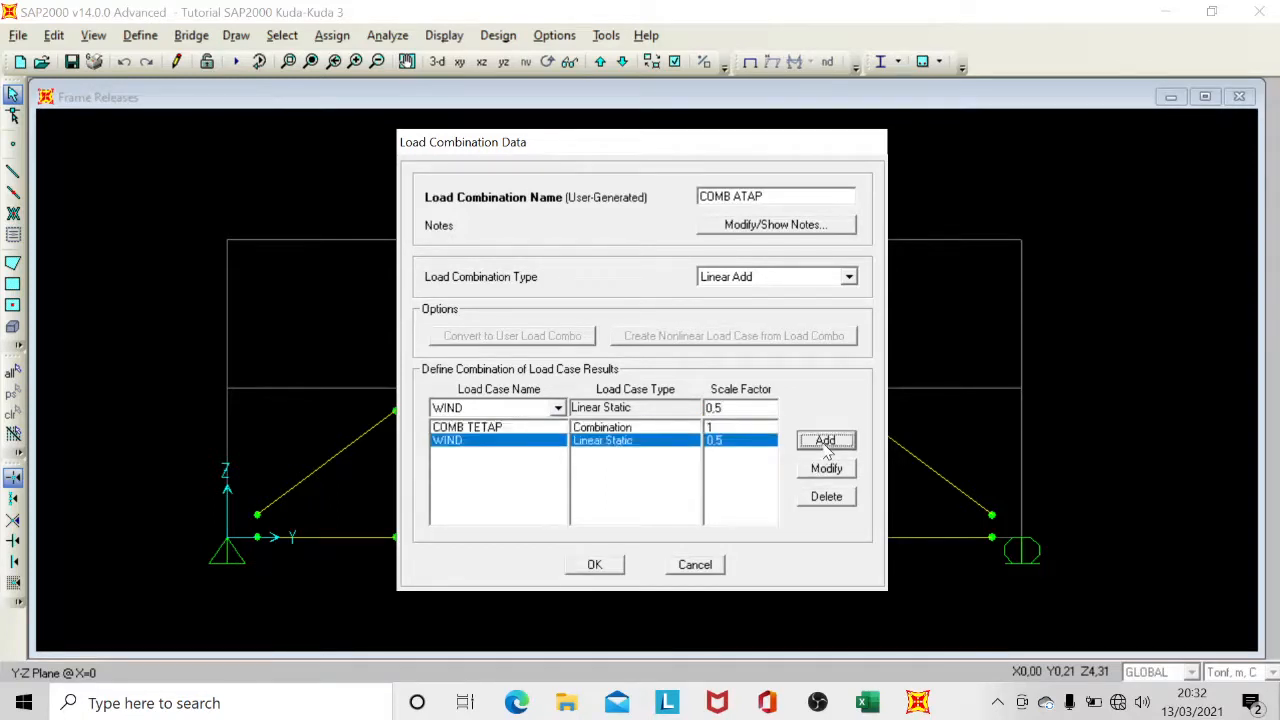
click(595, 566)
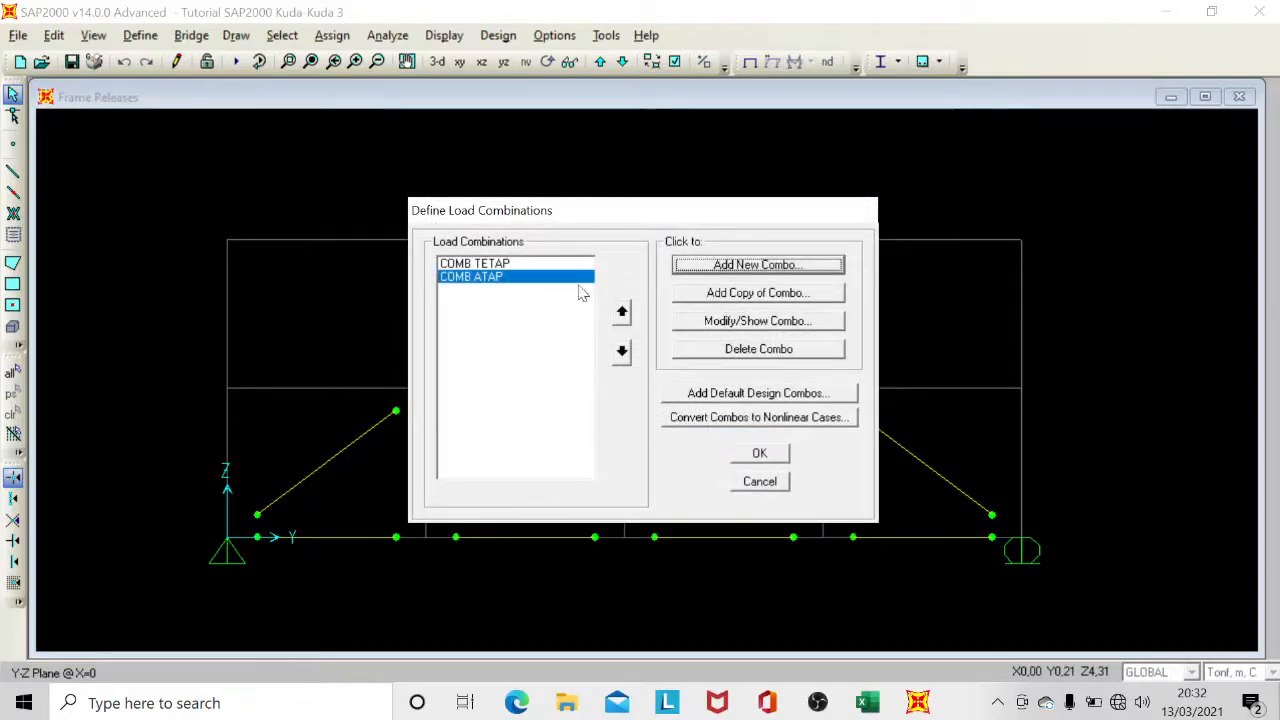
Check the COMB TETAP and COMB ATAP entries and accept the load combination definitions.
click(550, 264)
click(550, 278)
click(539, 266)
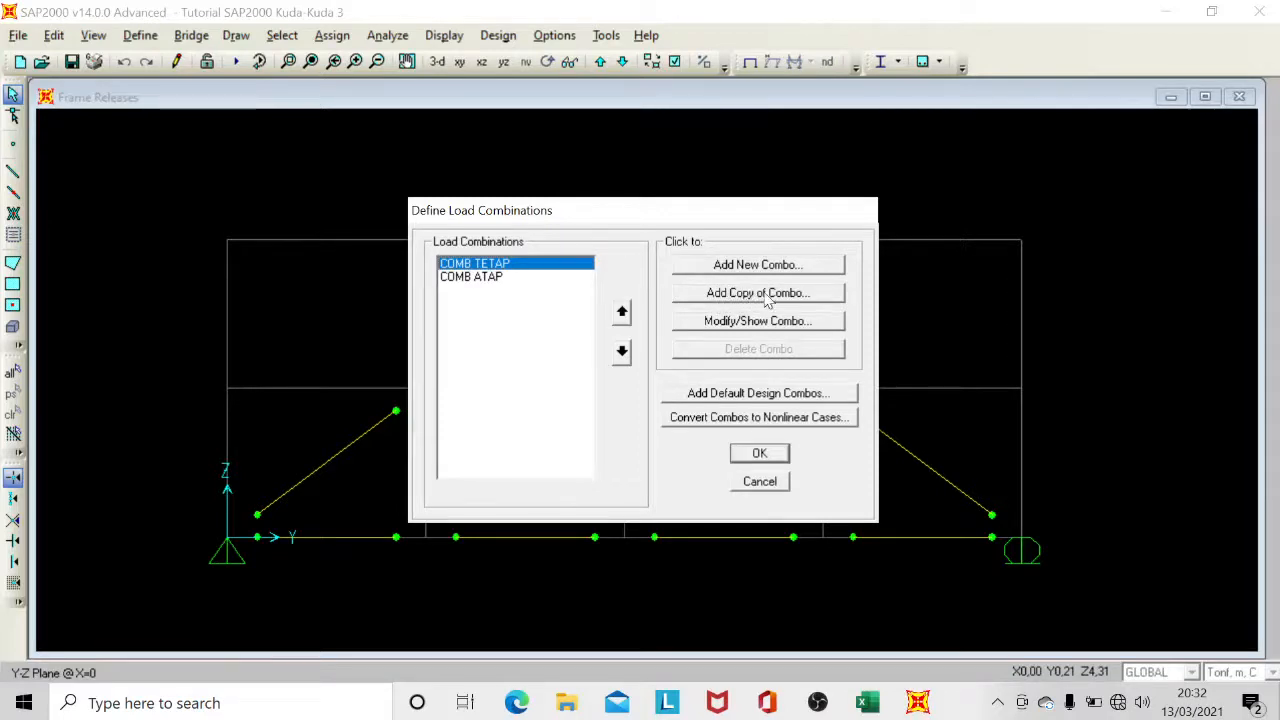
click(493, 280)
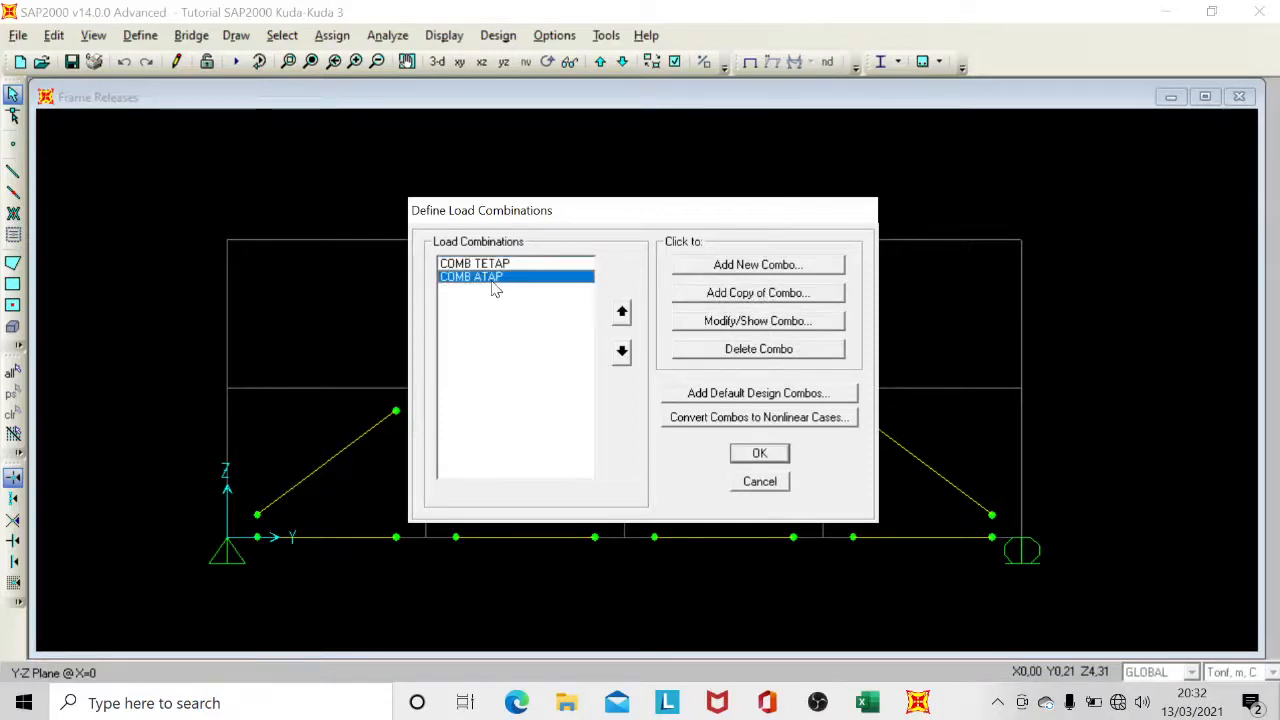
click(758, 456)
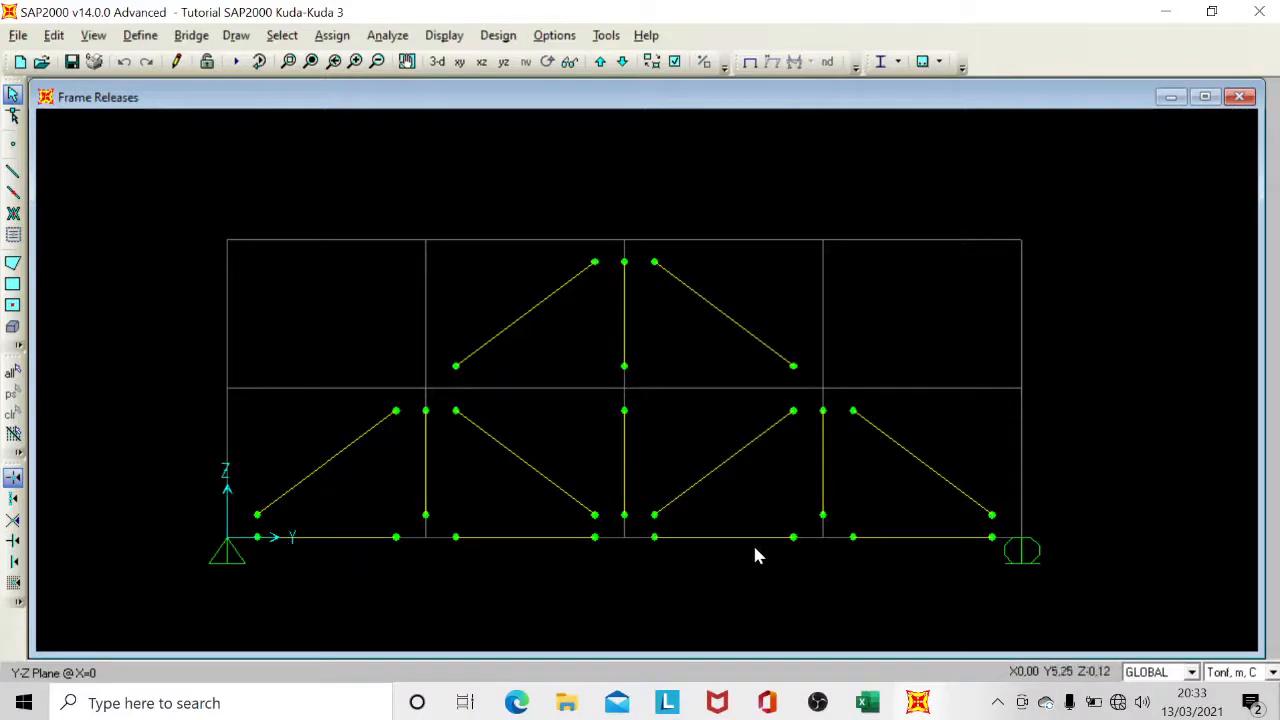
Select the four bottom chord frames of the truss and open the distributed frame load assignment for them.
click(317, 537)
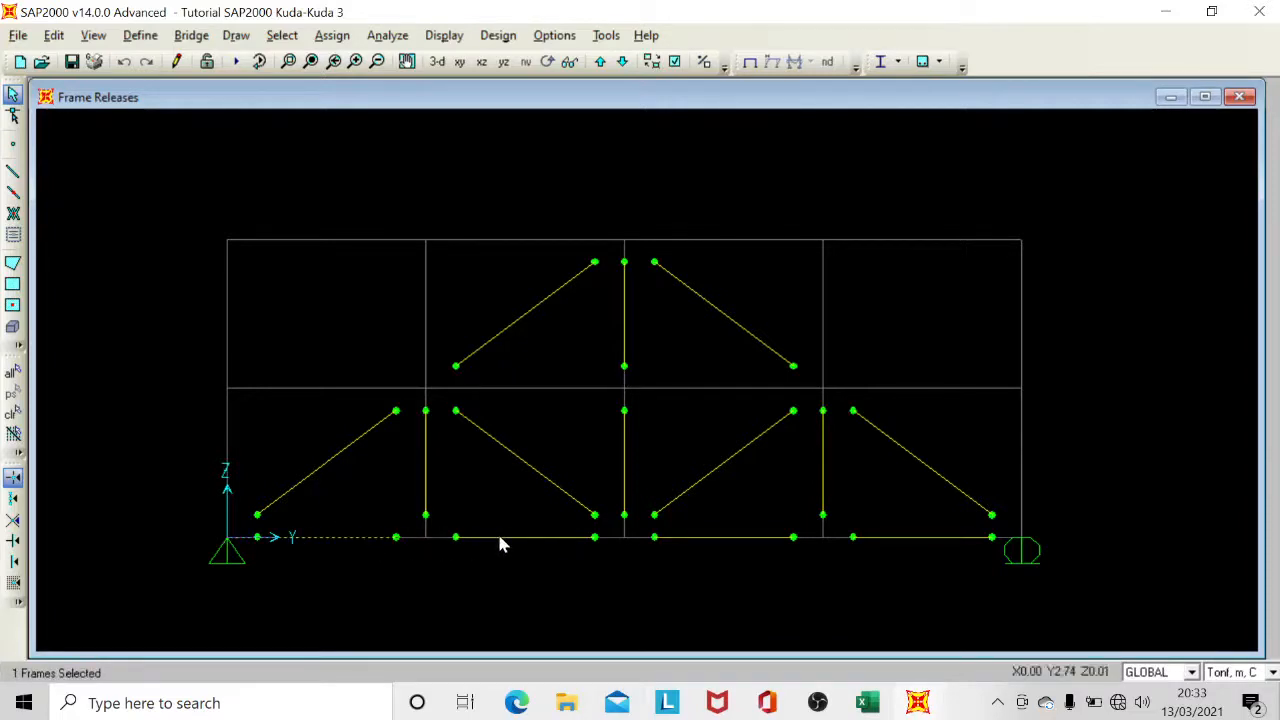
click(499, 539)
click(704, 541)
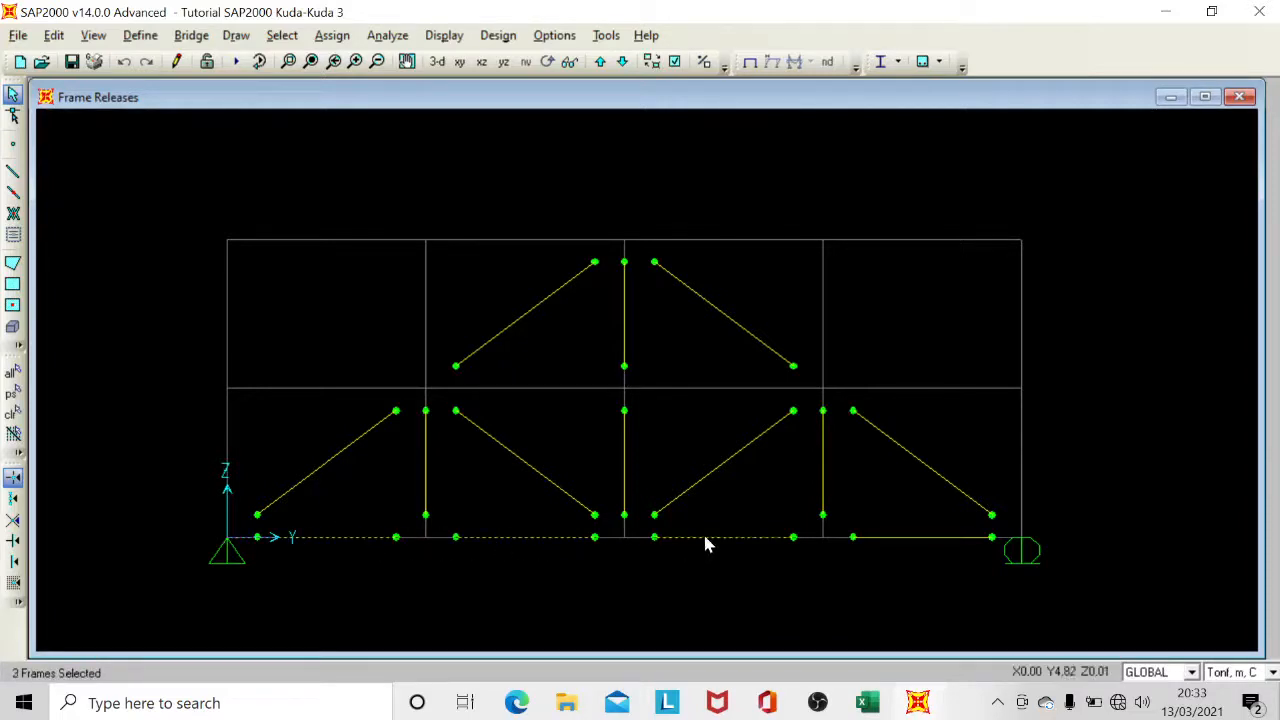
click(898, 537)
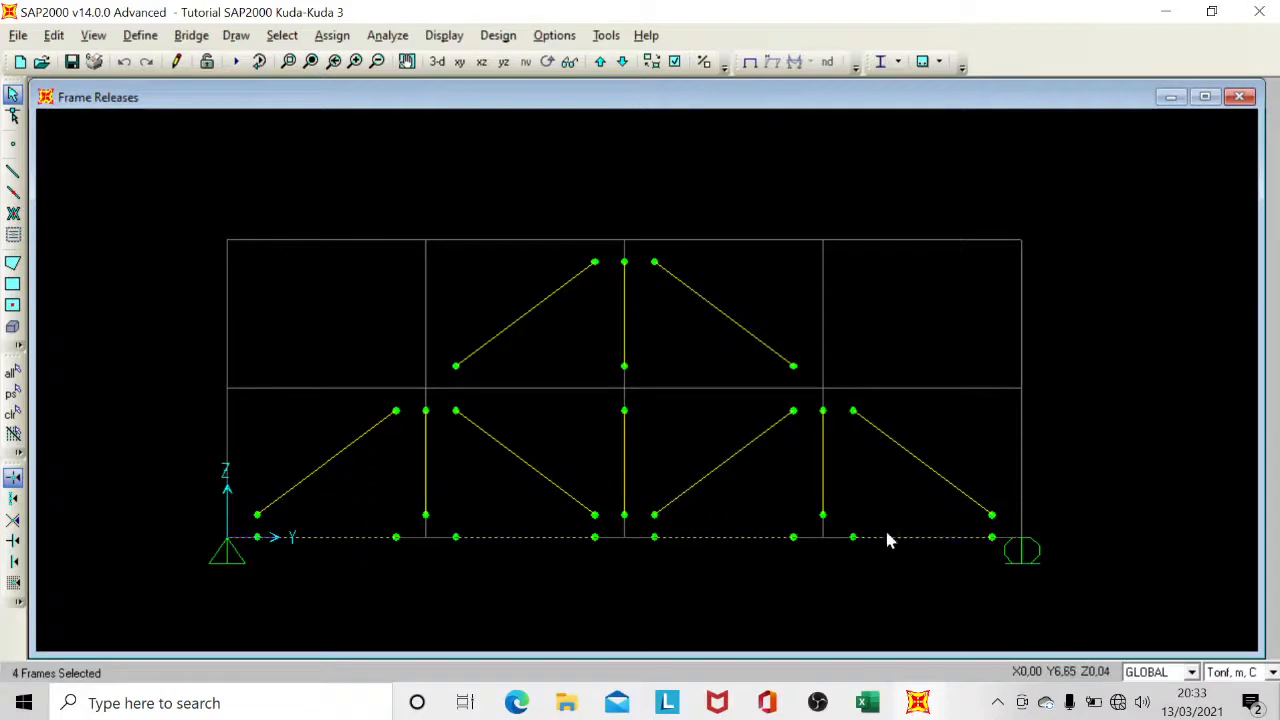
click(331, 36)
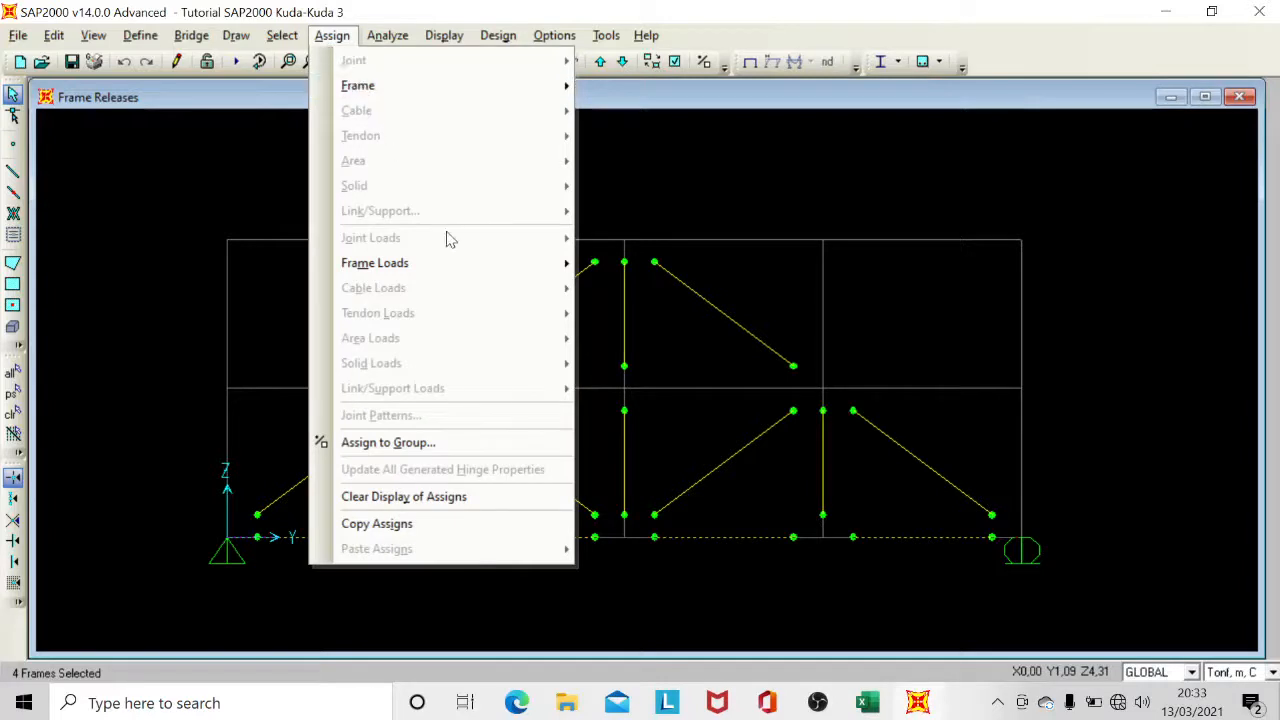
mouse_move(500, 262)
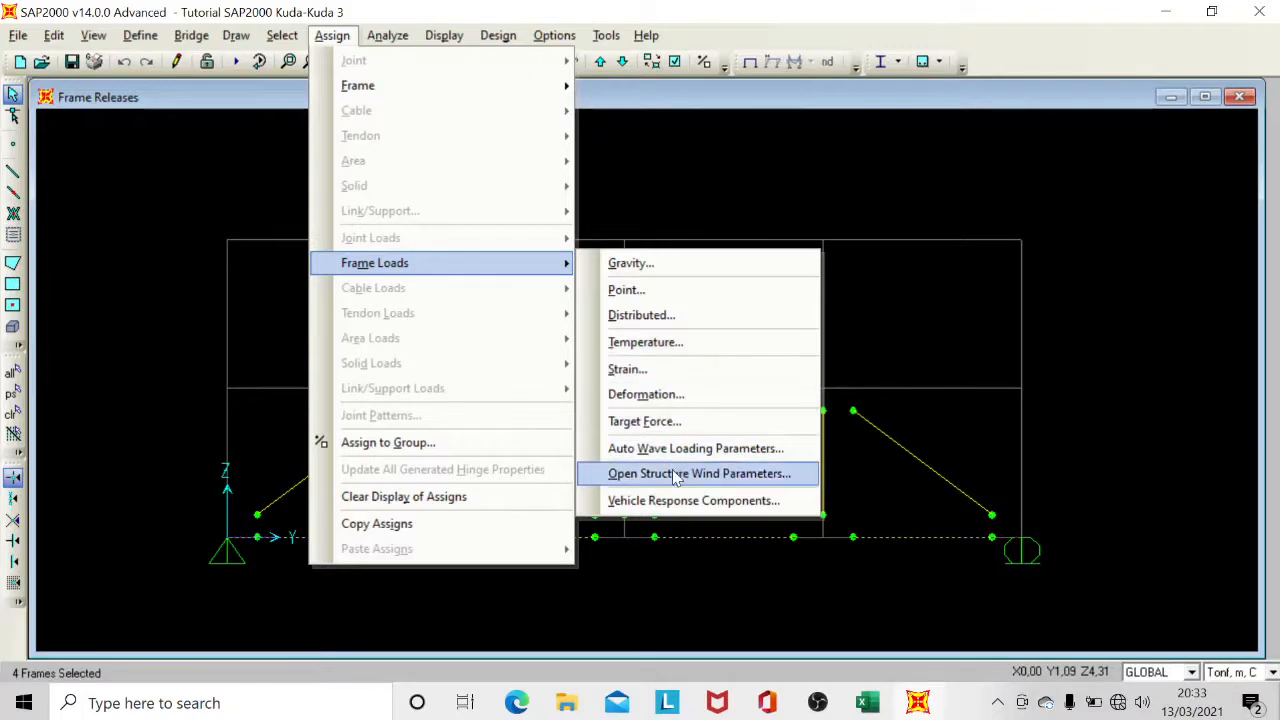
click(672, 315)
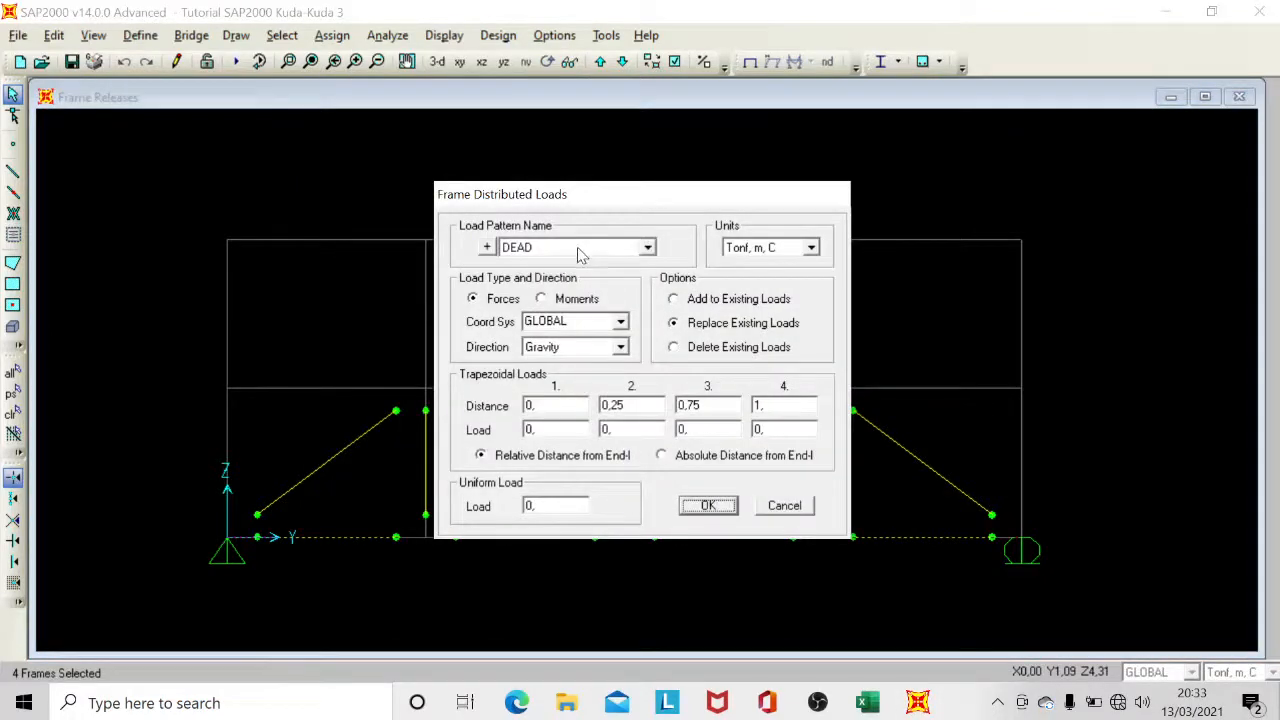
Set the distributed load units to Kgf, m, C, with the DEAD load pattern and the option to replace existing loads.
click(757, 250)
scroll(760, 285, up, 3)
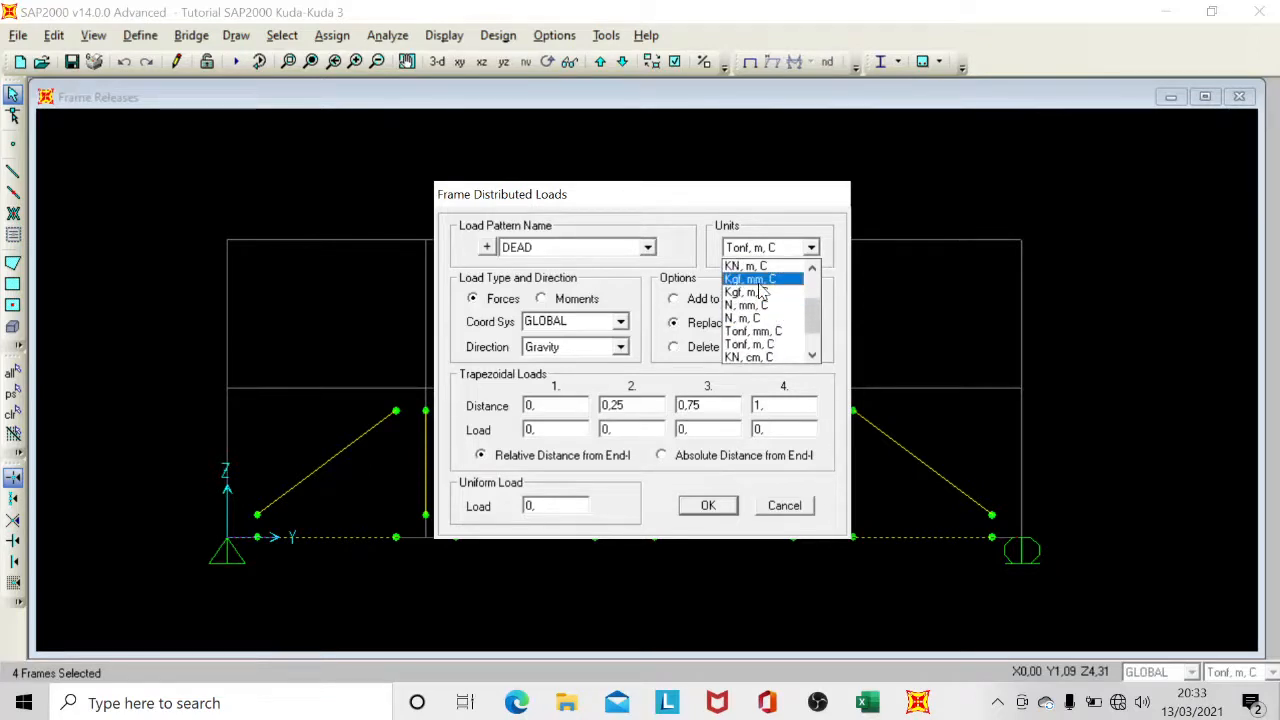
click(760, 292)
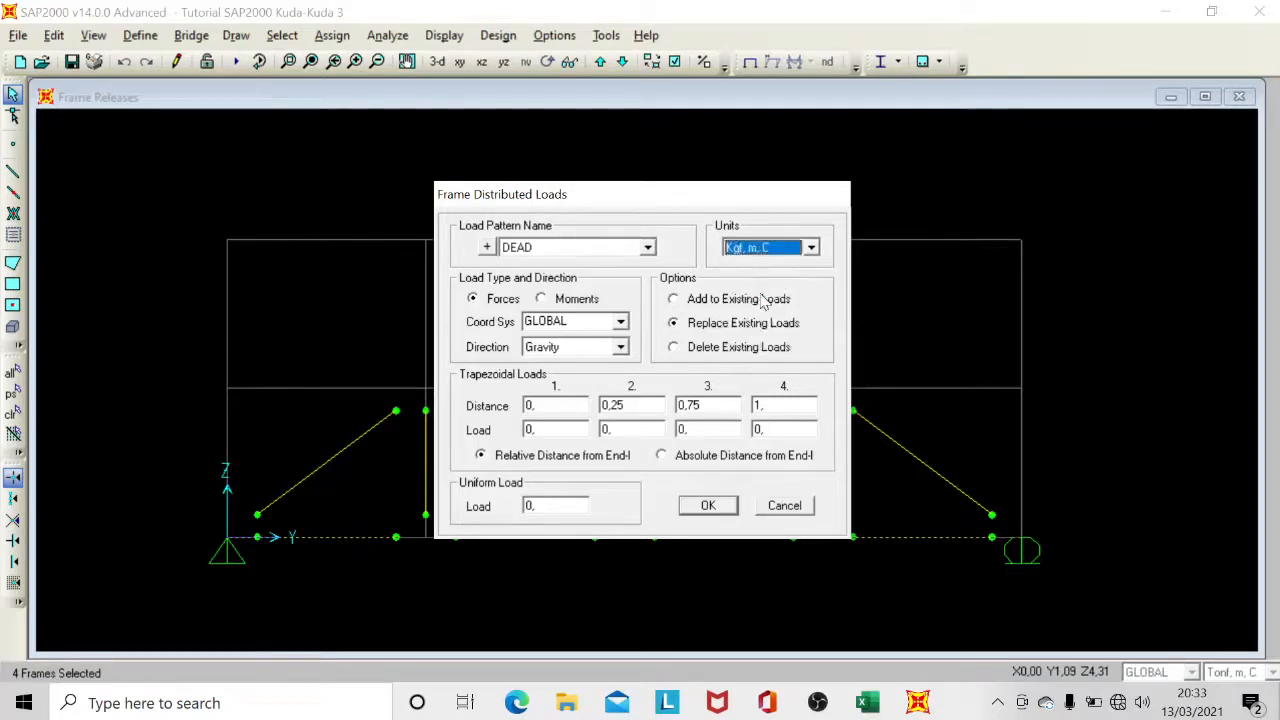
click(537, 250)
click(535, 267)
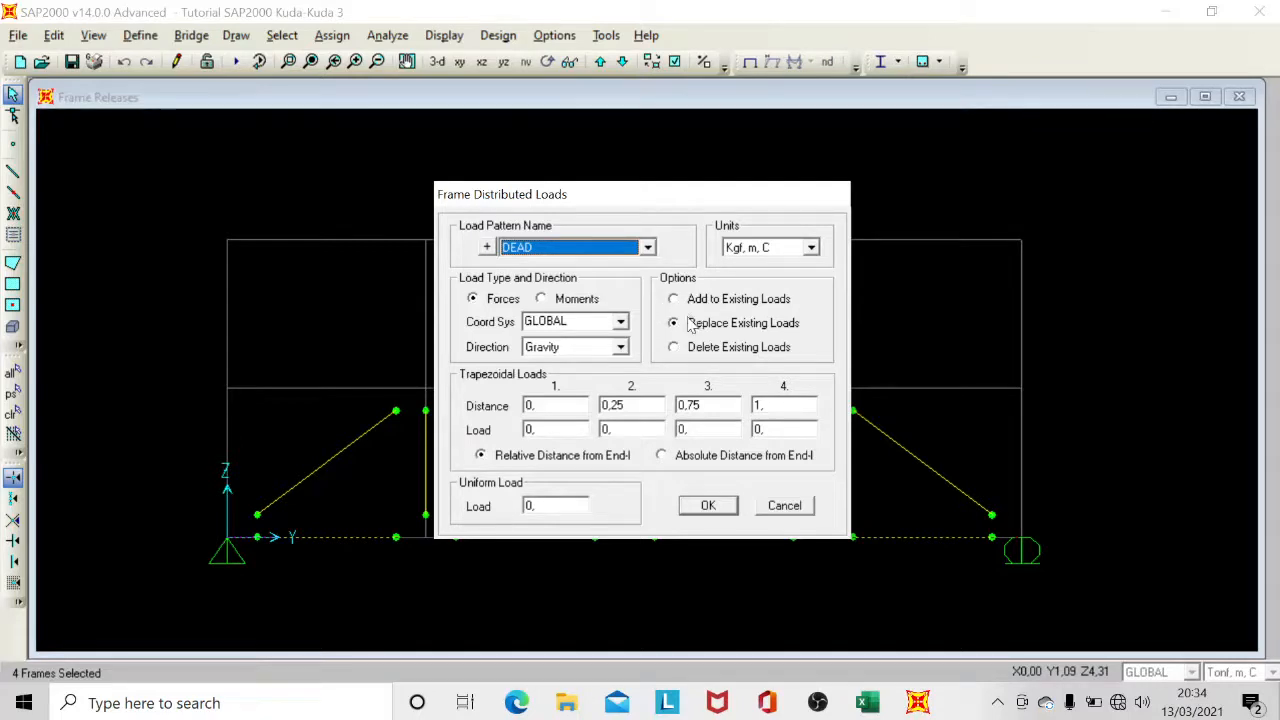
click(692, 299)
click(692, 328)
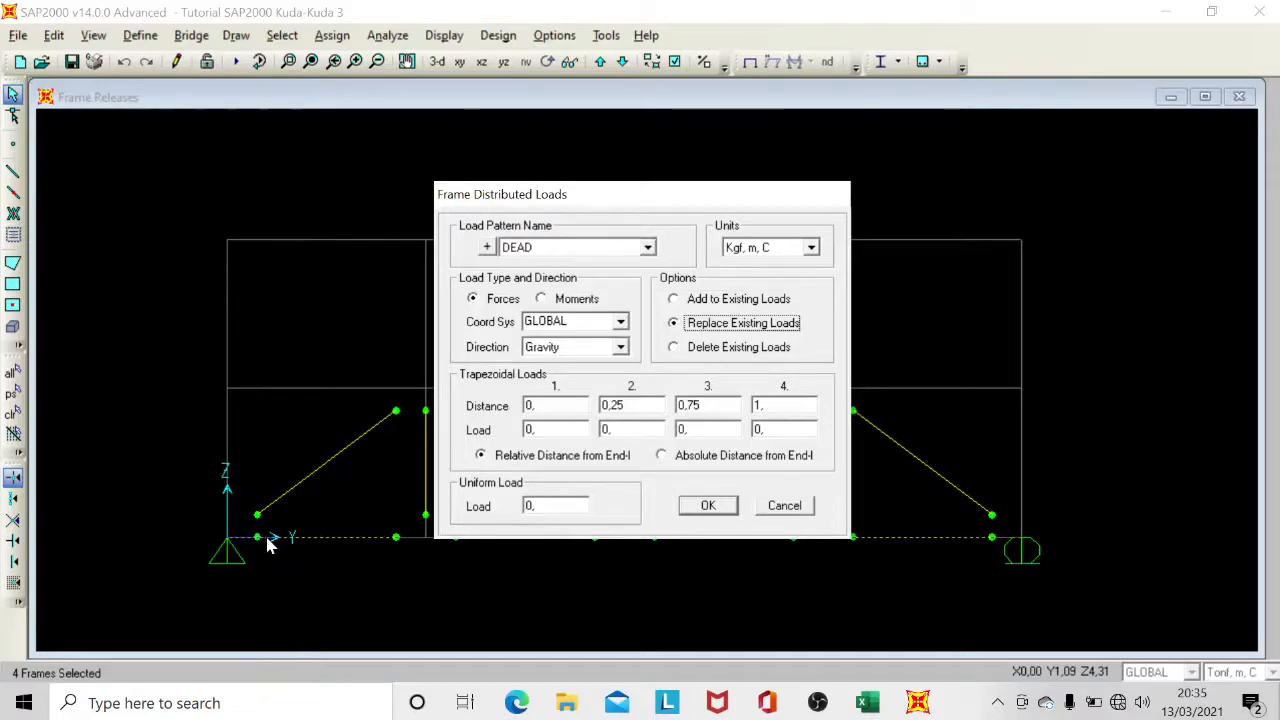
click(571, 348)
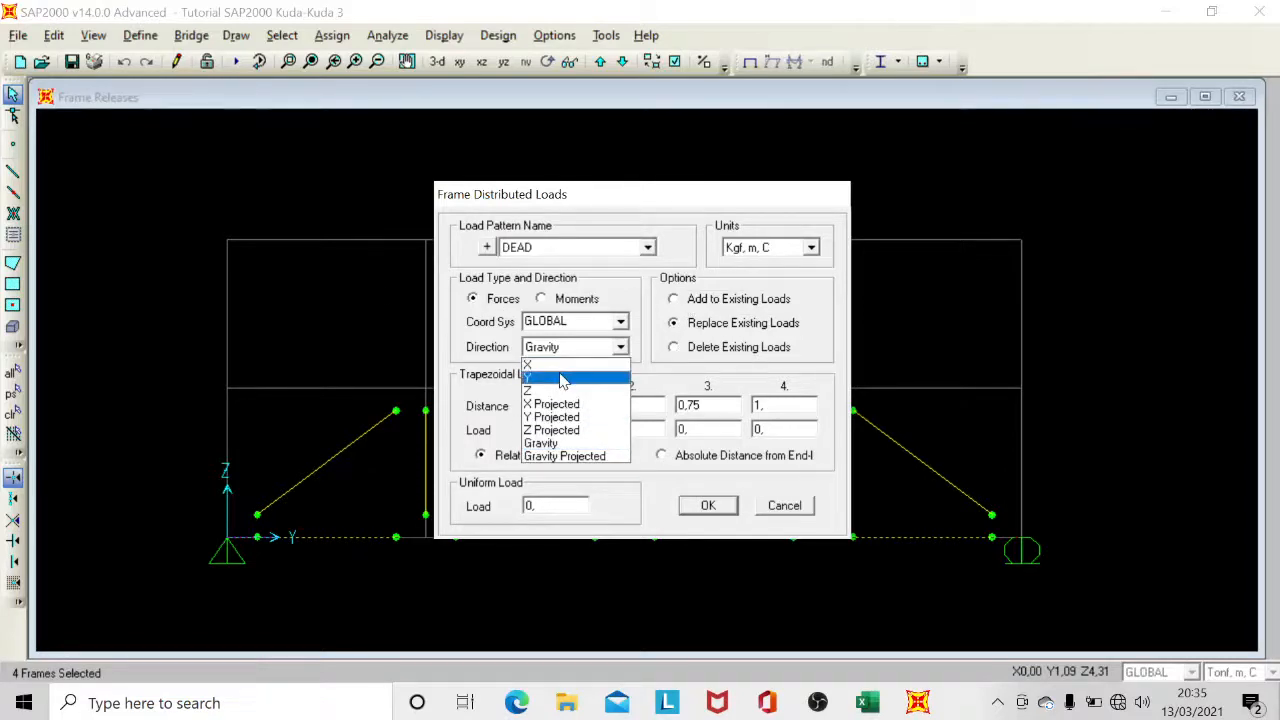
click(562, 381)
click(565, 347)
click(552, 389)
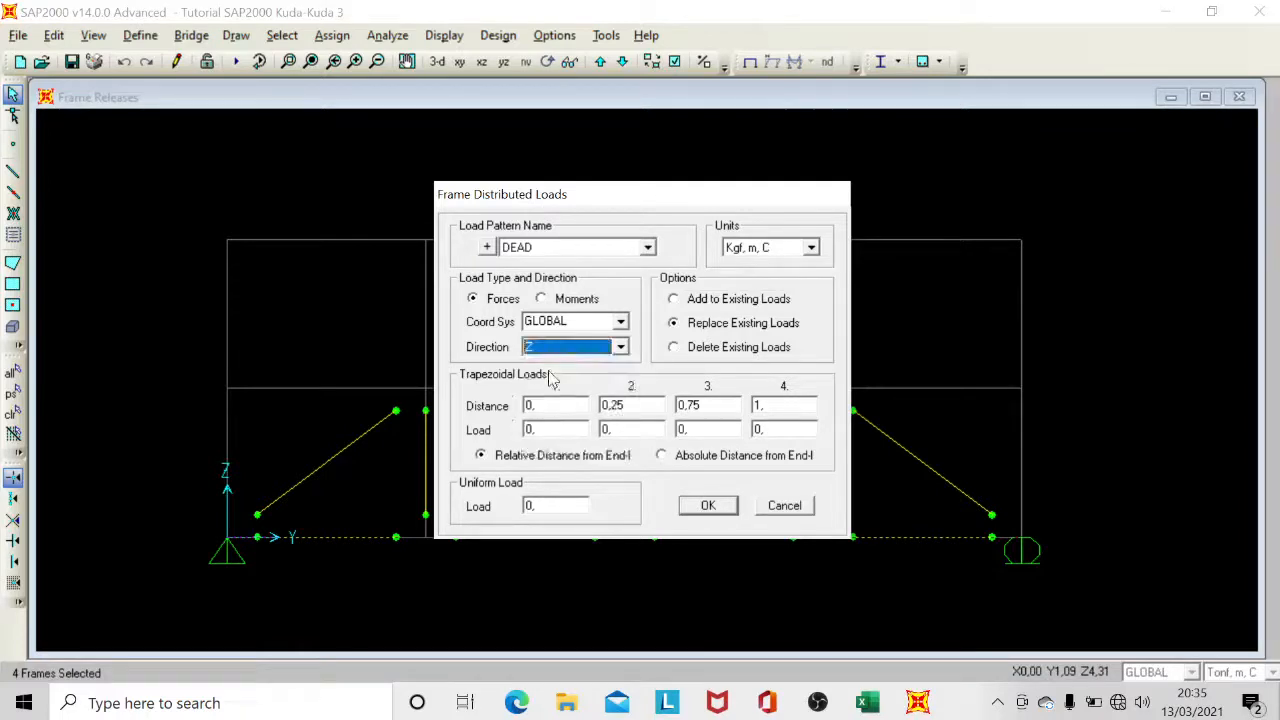
click(555, 350)
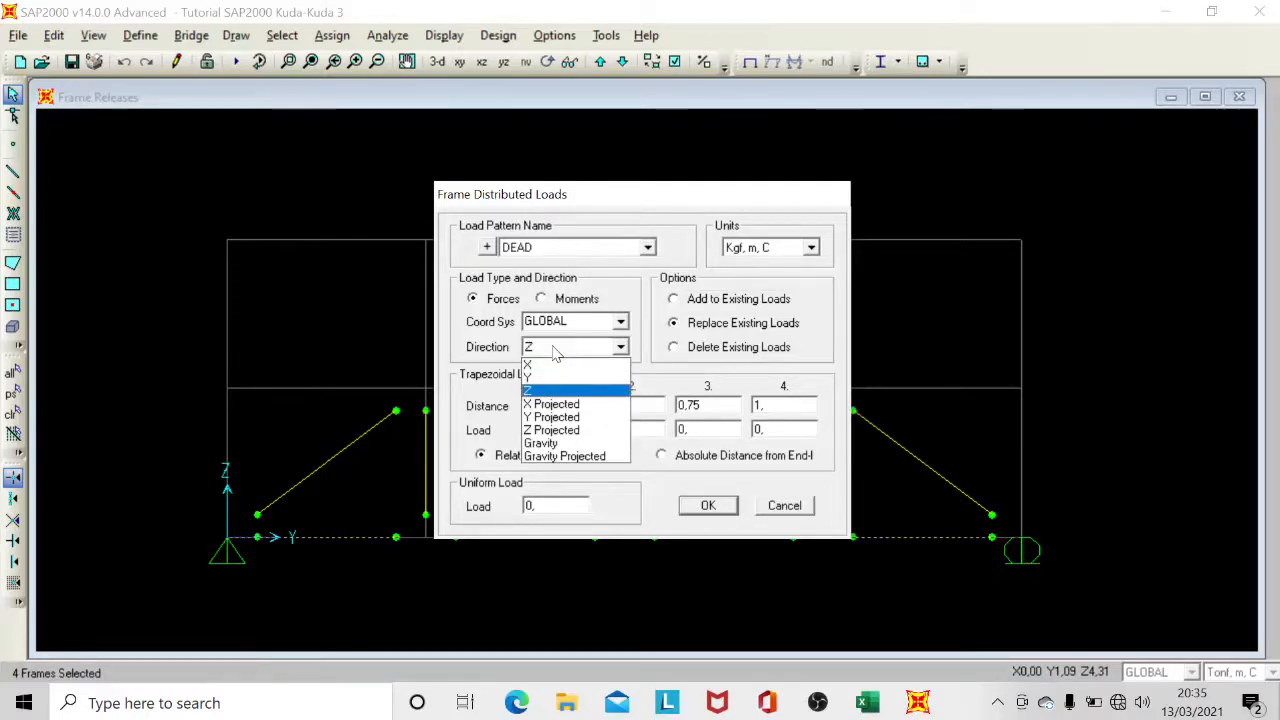
click(549, 445)
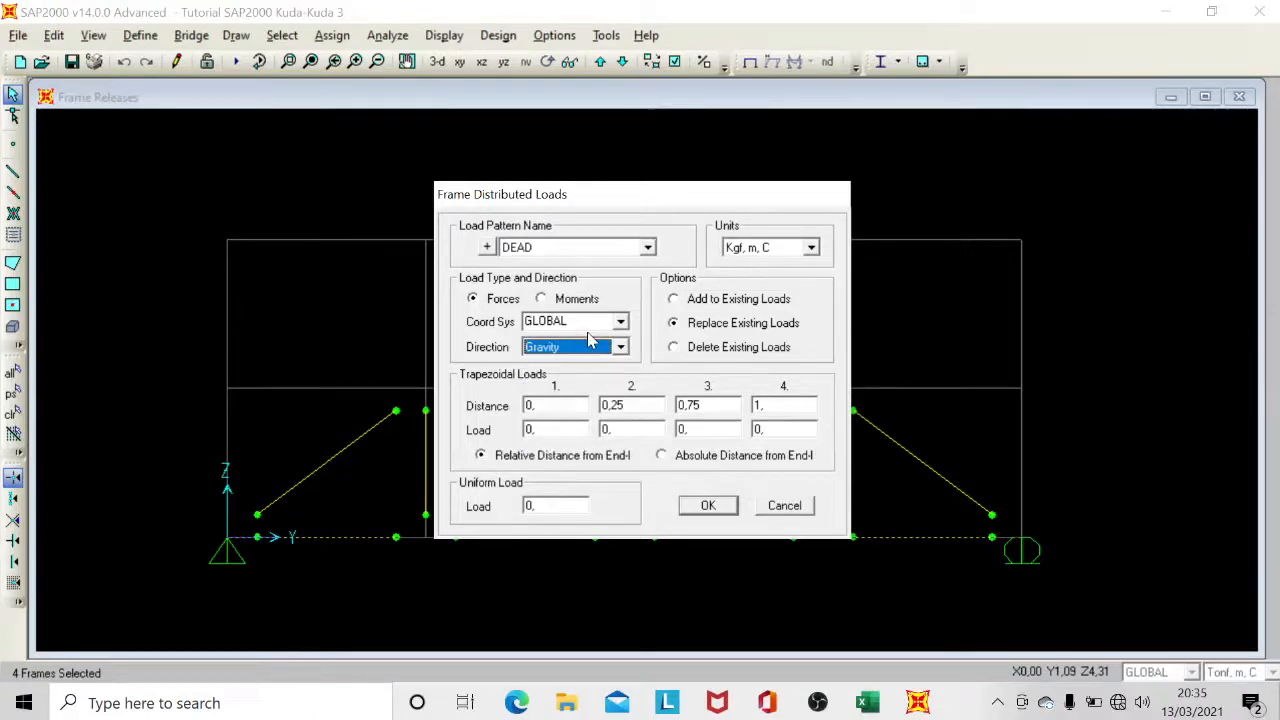
Apply a uniform gravity load of 150 to the four selected bottom chord frames.
double_click(530, 506)
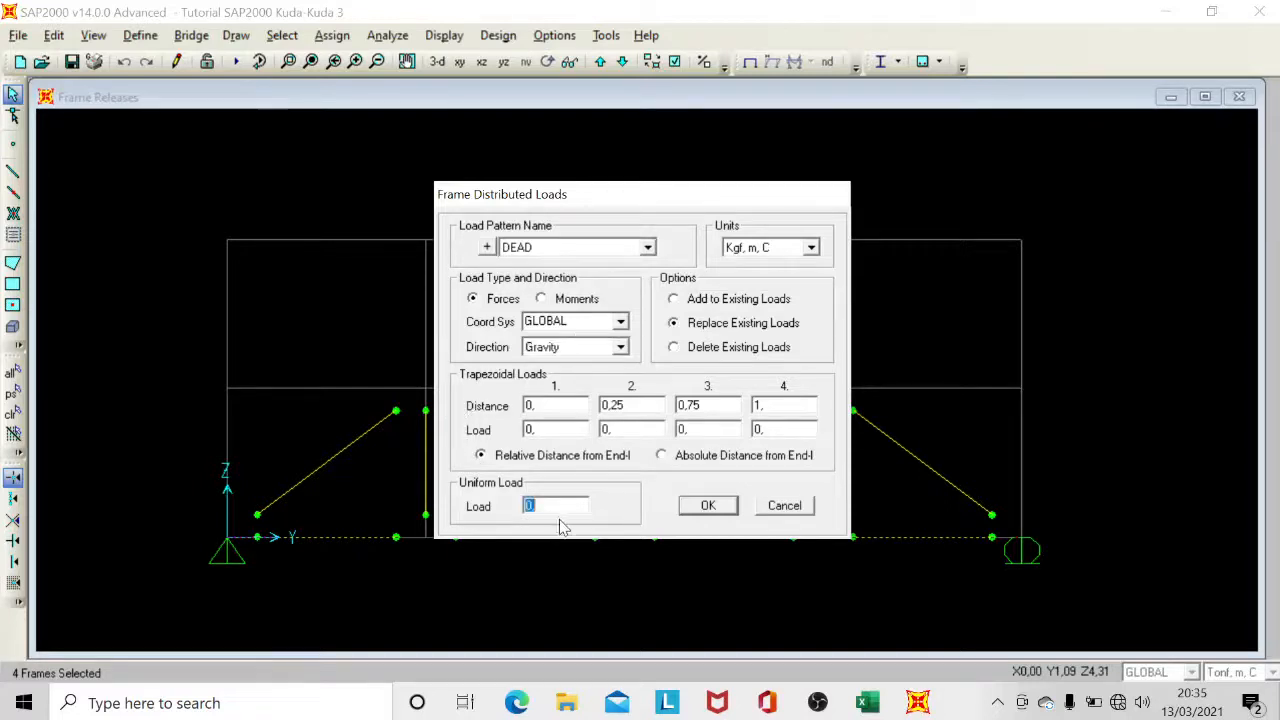
text(100)
text(50)
click(709, 504)
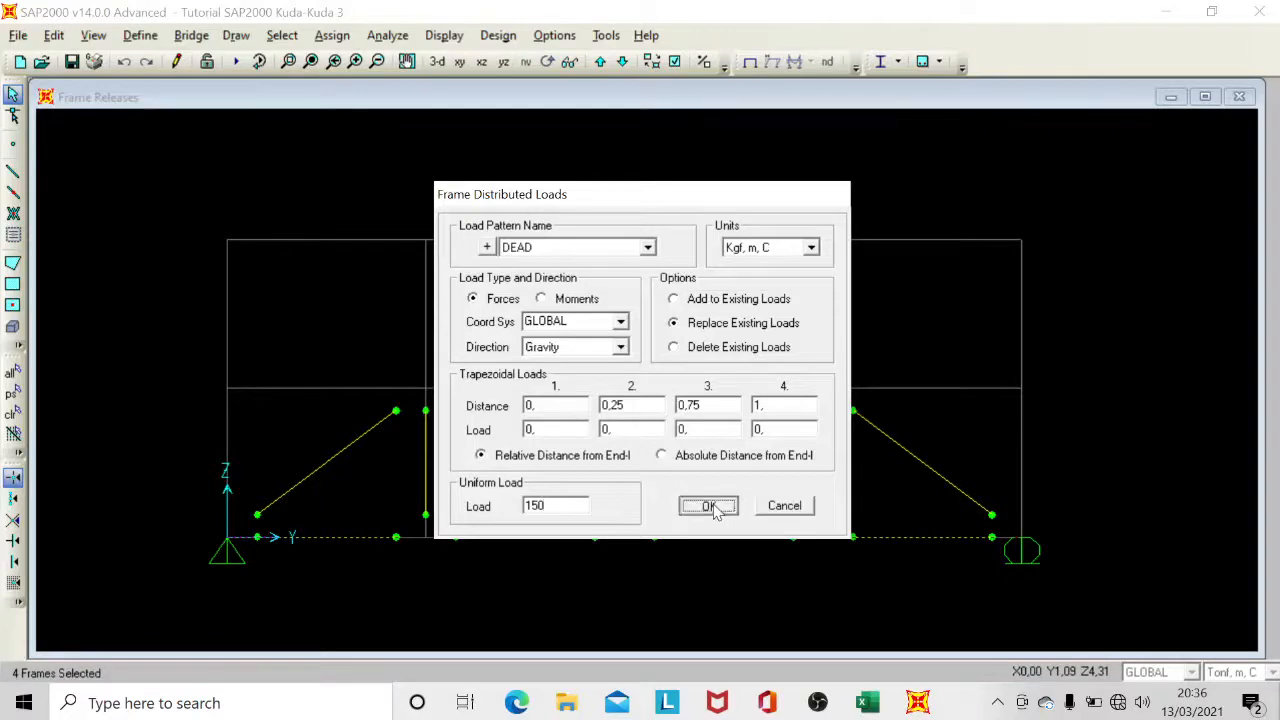
Select the two mid-height joints on the sloping top chords and open the joint force assignment for them.
middle_drag(690, 500, 667, 380)
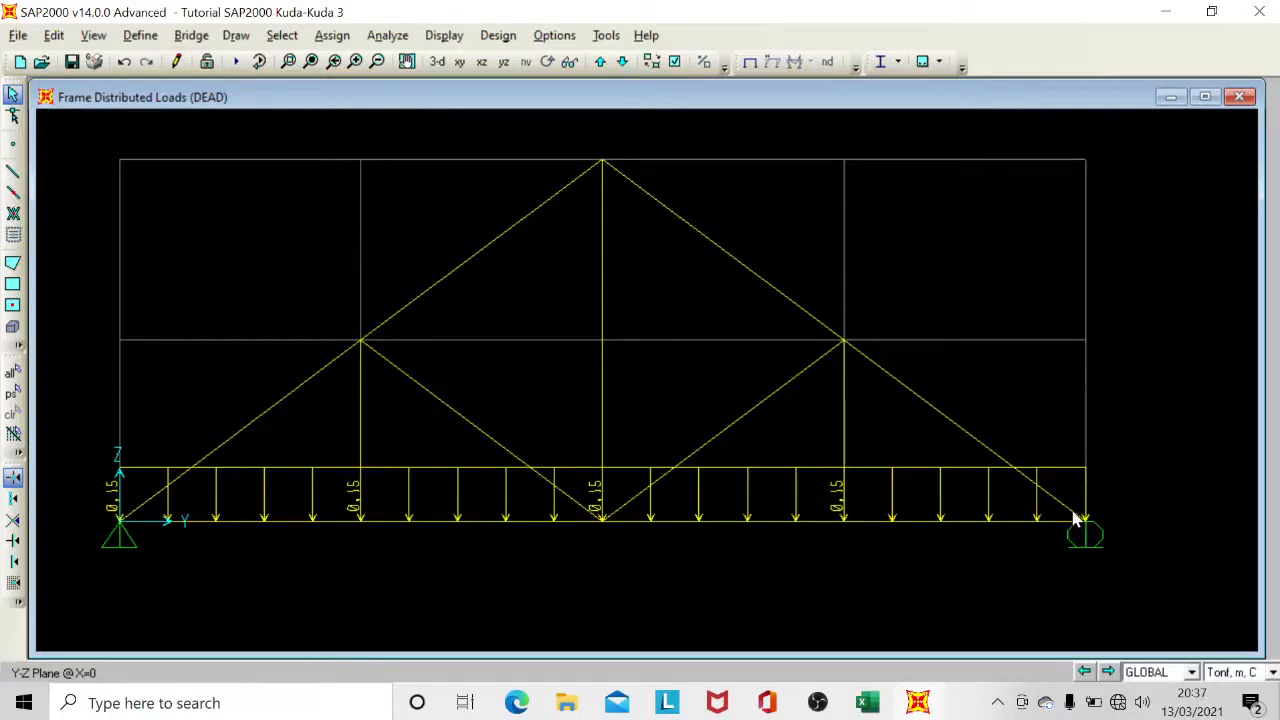
click(360, 342)
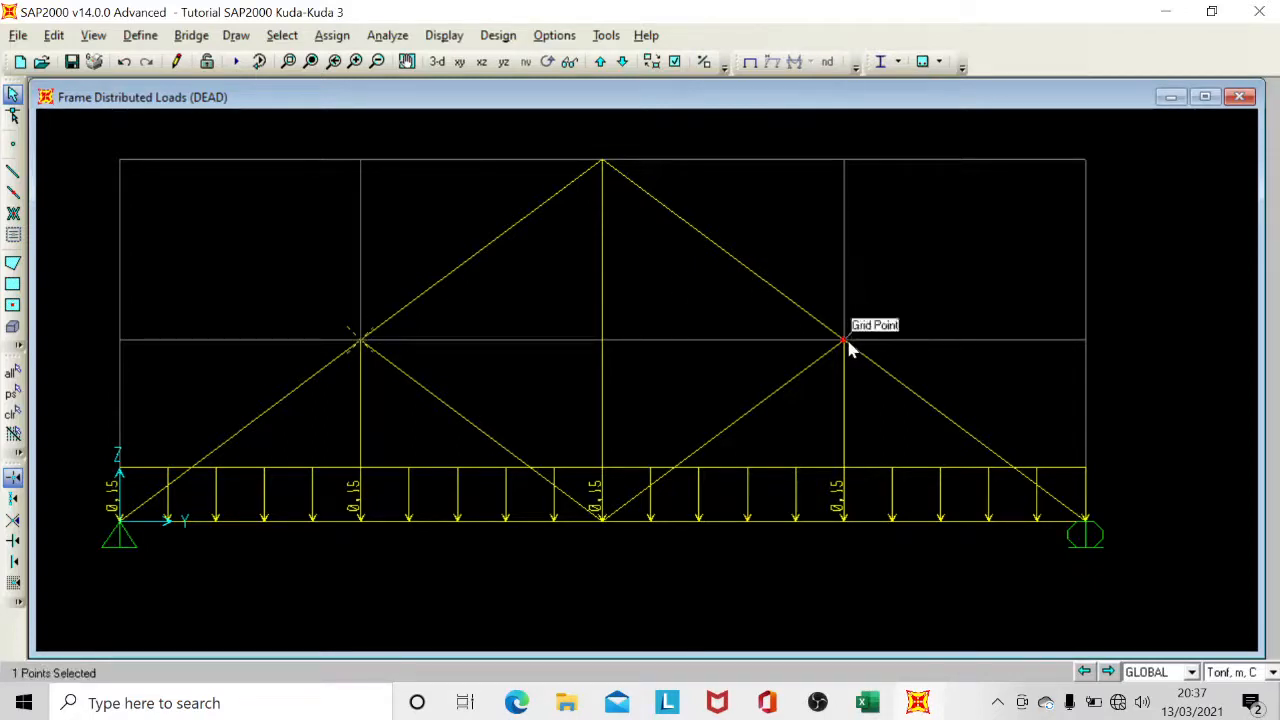
click(846, 341)
click(341, 44)
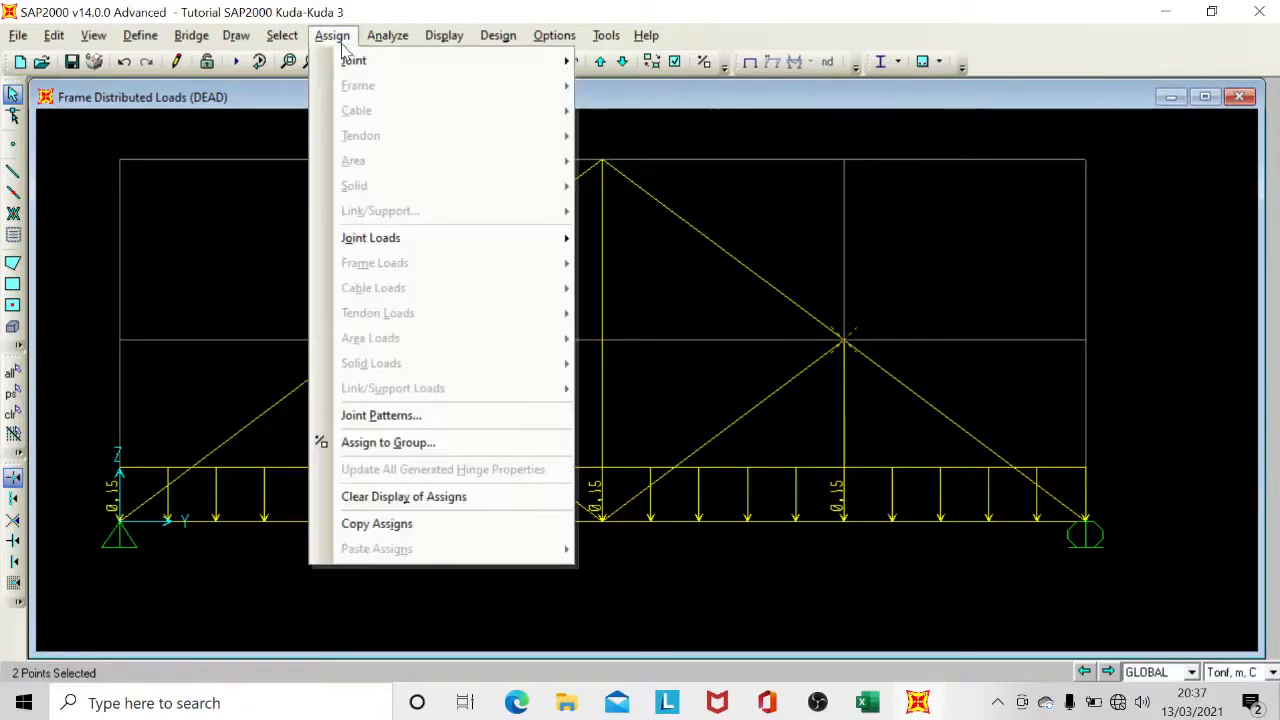
mouse_move(514, 245)
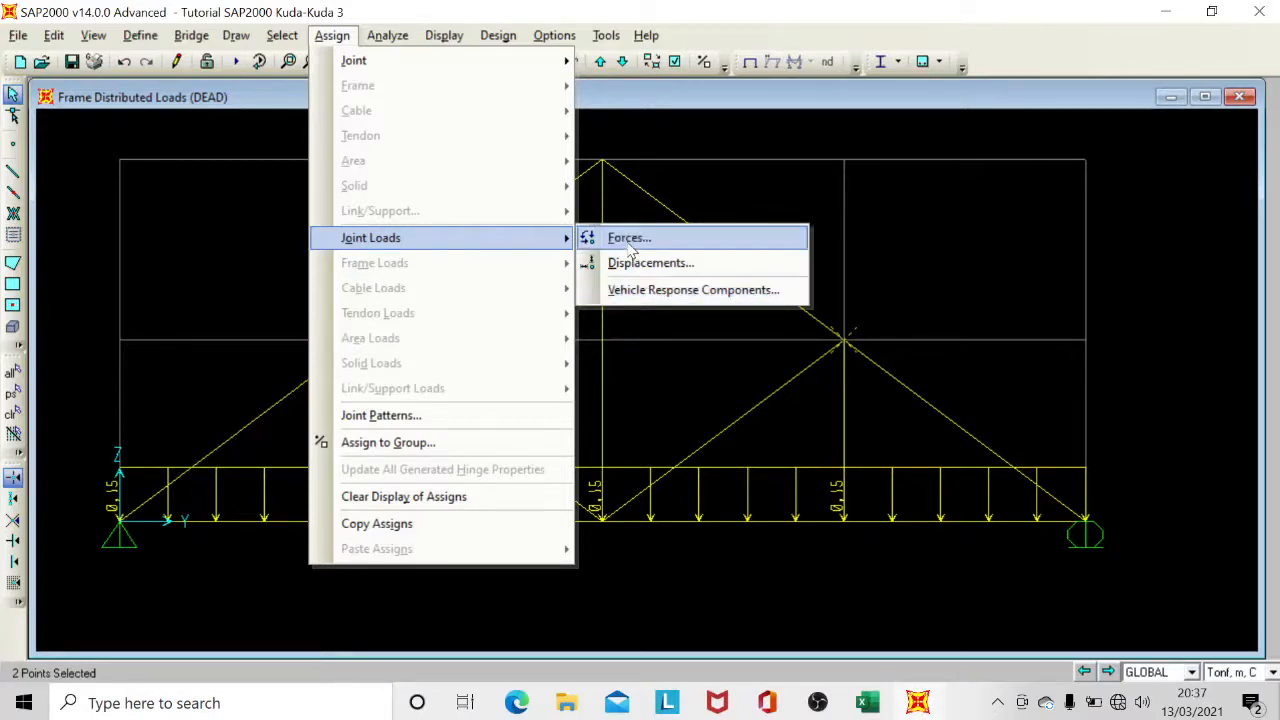
click(628, 246)
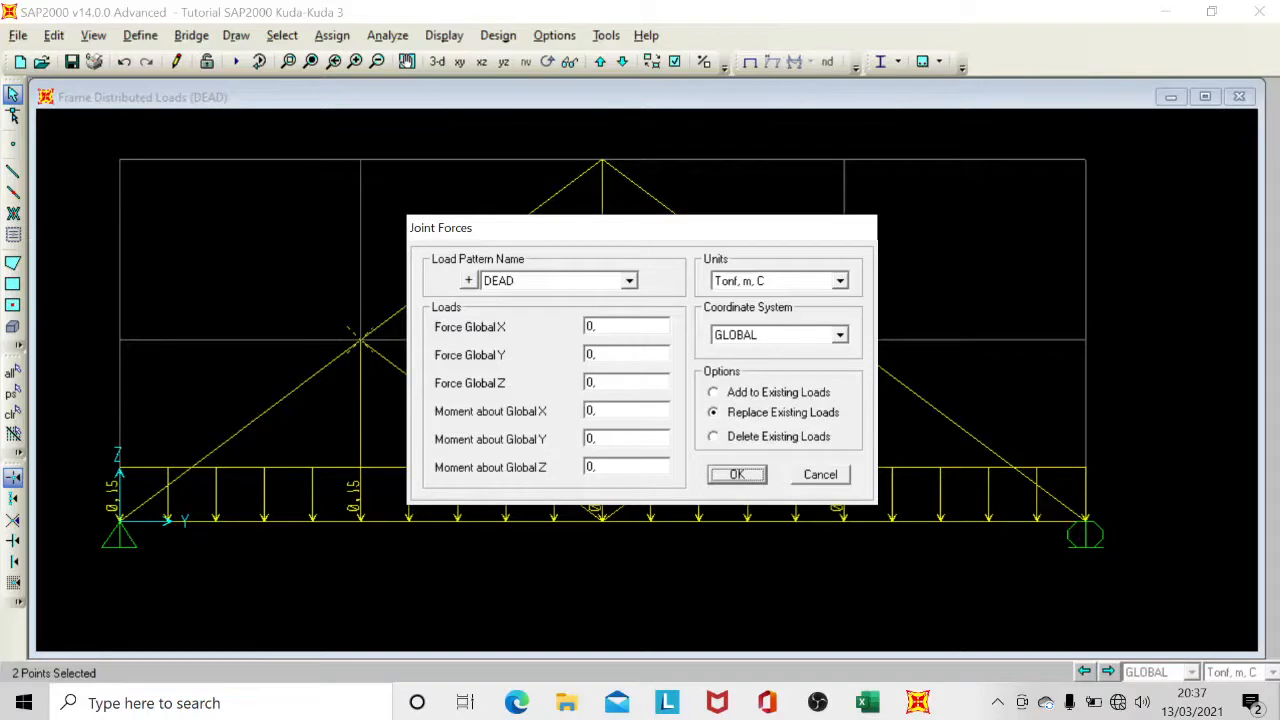
Set the joint force units to Kgf, m, C and choose the LIVE load pattern.
double_click(613, 380)
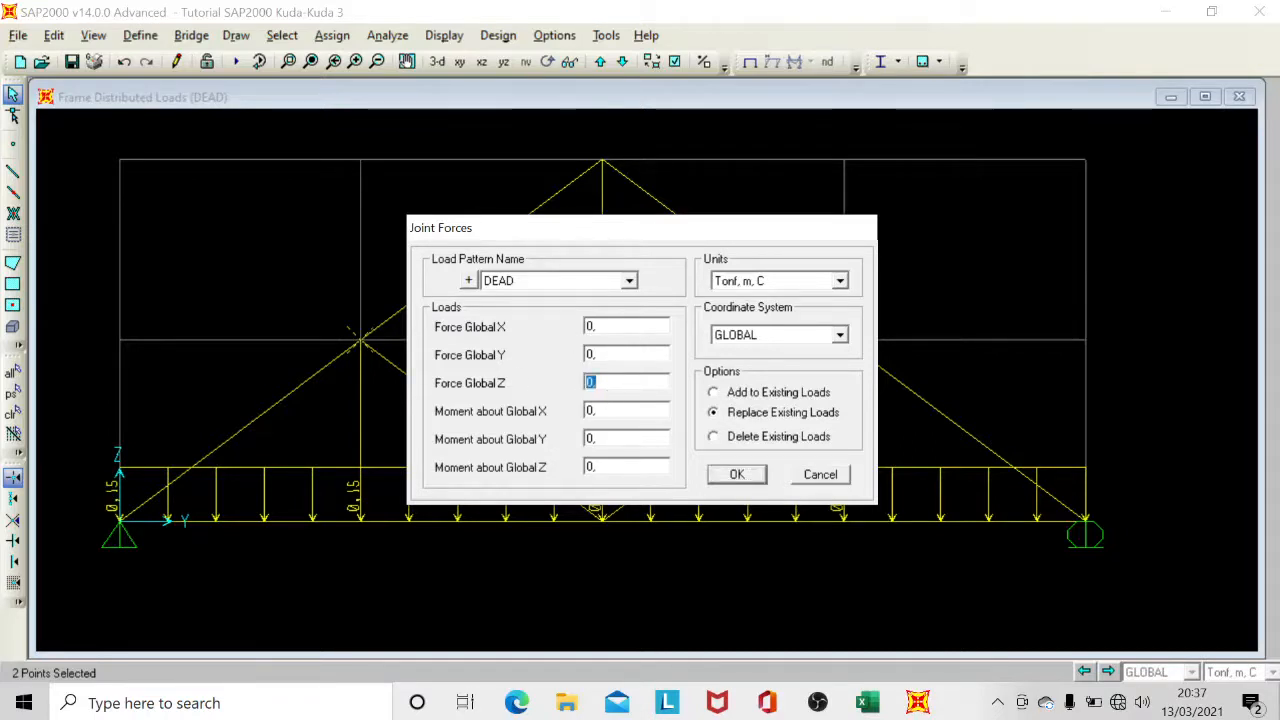
click(733, 283)
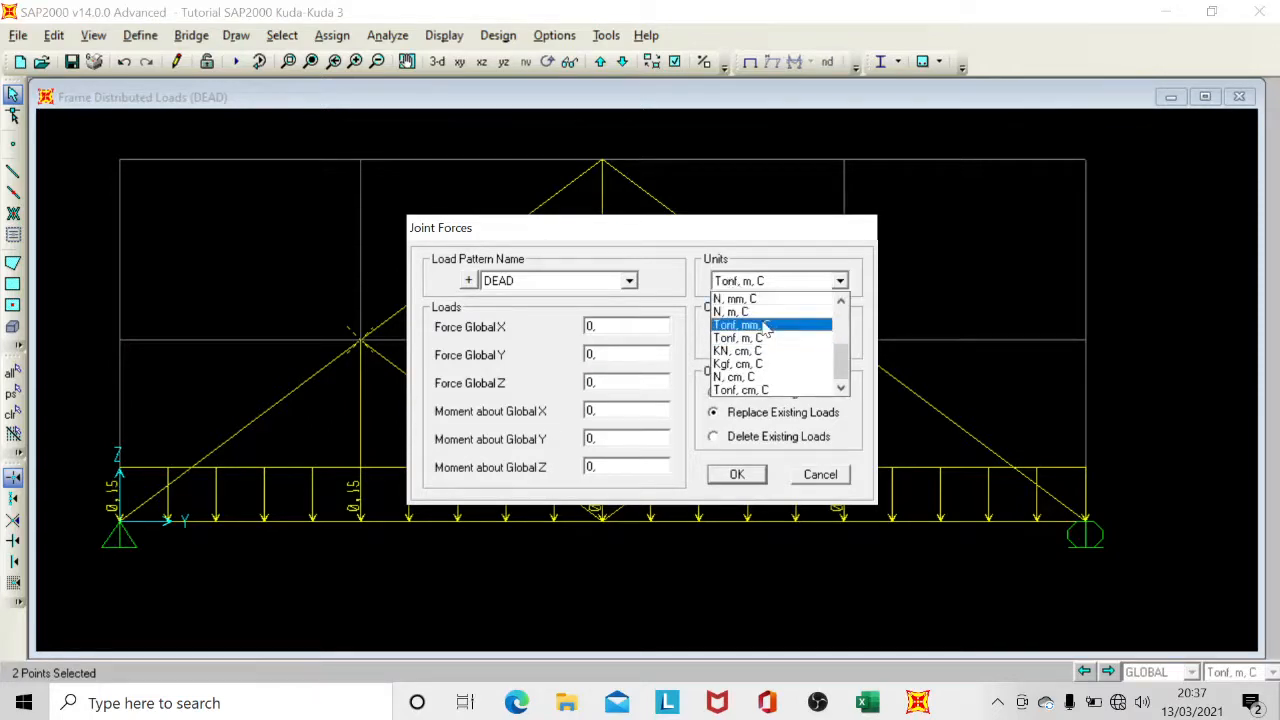
scroll(763, 340, up, 1)
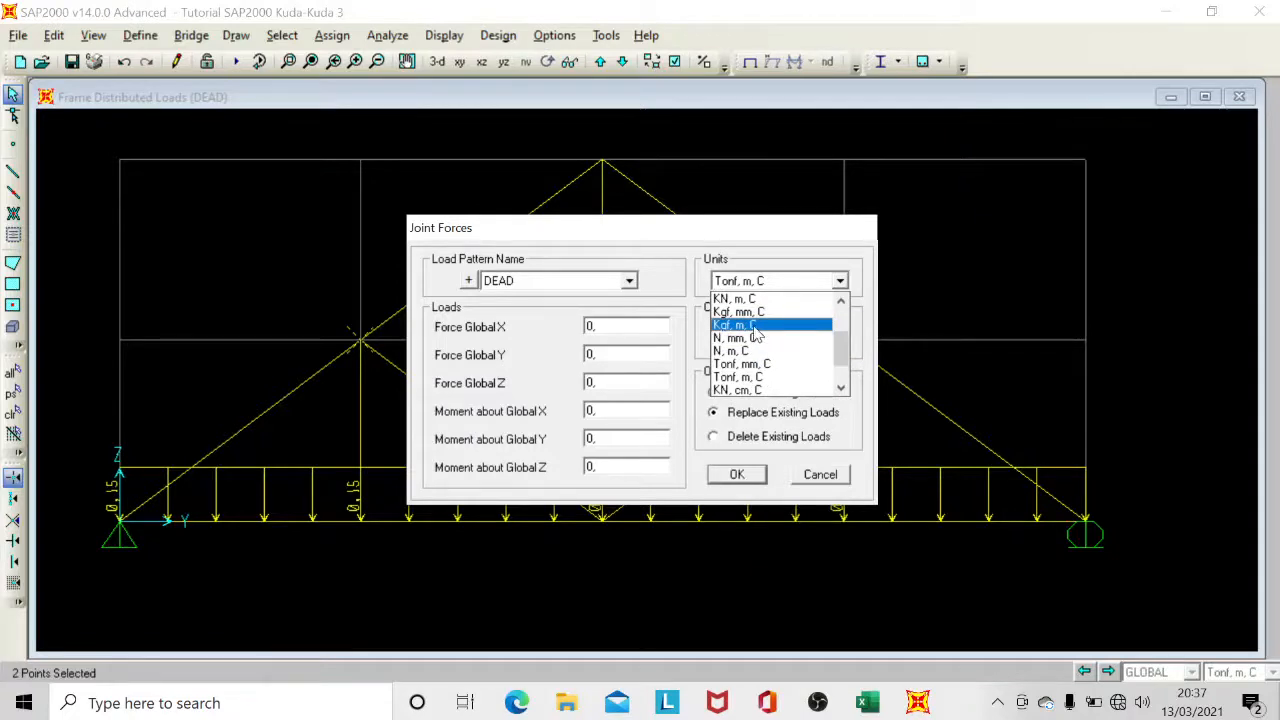
click(757, 330)
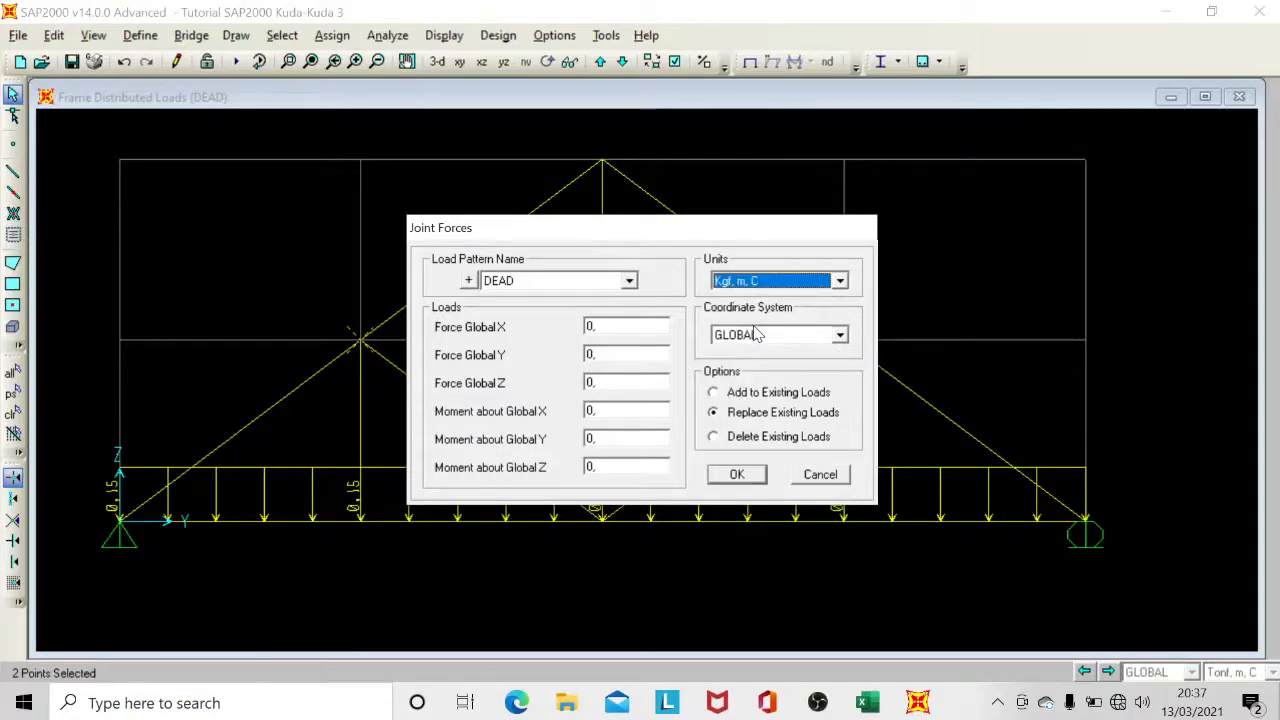
click(586, 288)
click(565, 312)
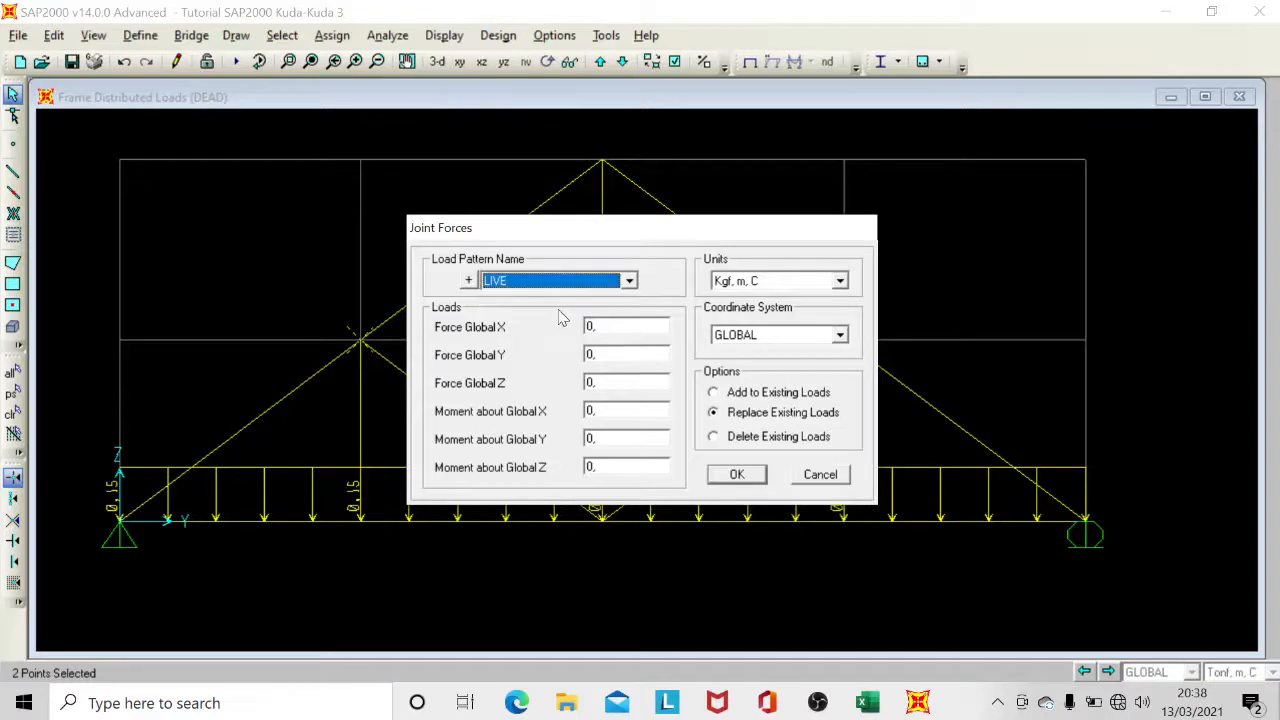
Apply a Global Z force of -100 to both selected joints, adding it to the existing loads.
double_click(592, 383)
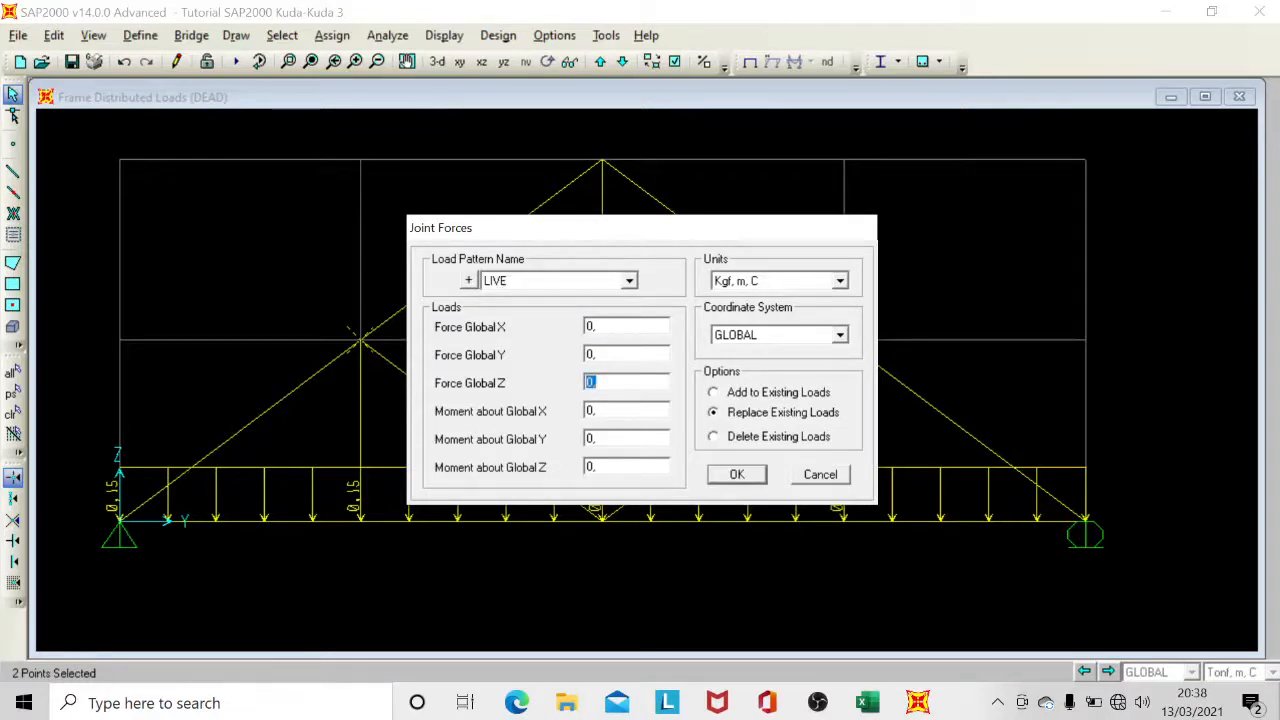
key(BackSpace)
text(-100)
click(750, 394)
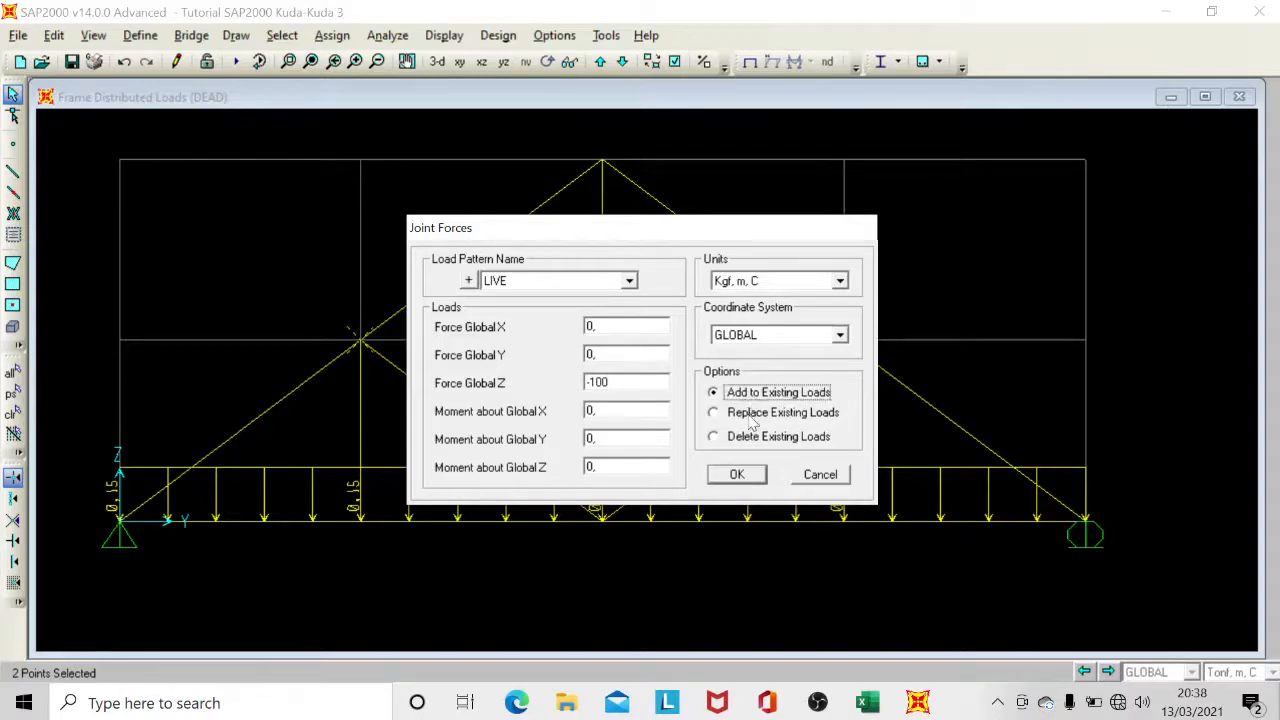
click(753, 478)
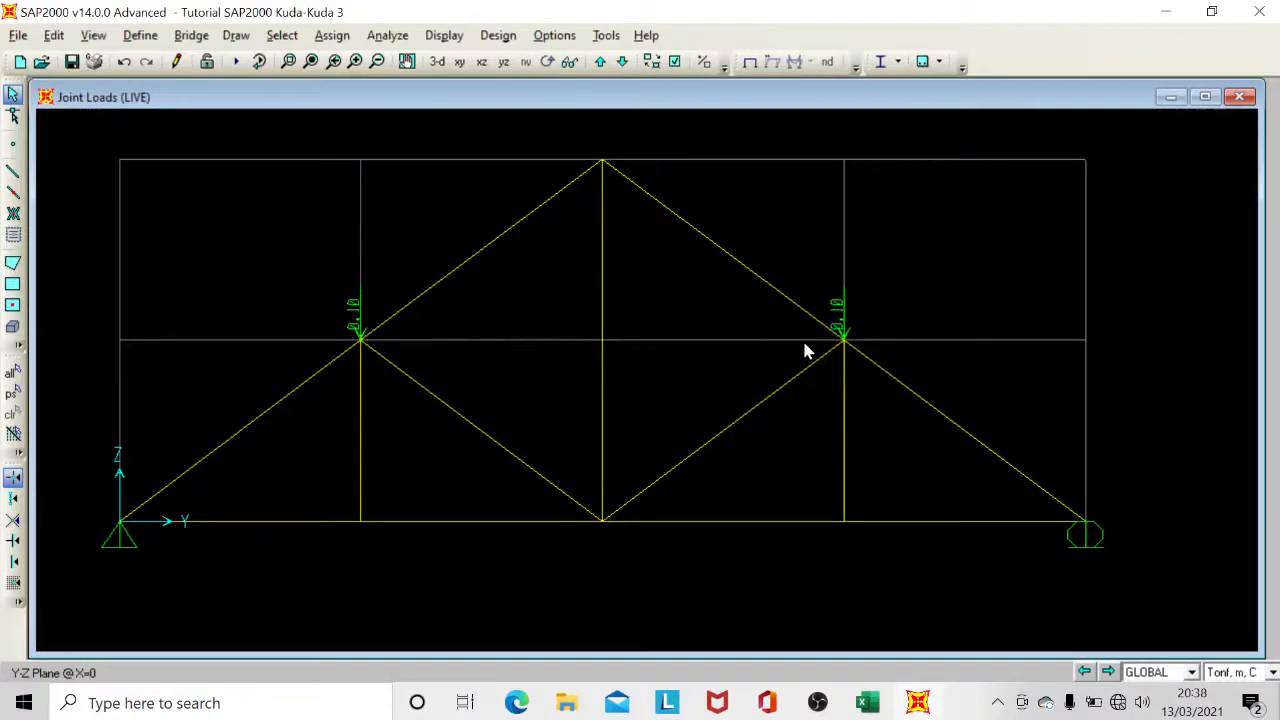
Select the left support joint and the left mid-height top chord joint, and check the wind load calculations in the Excel workbook.
middle_drag(827, 333, 806, 378)
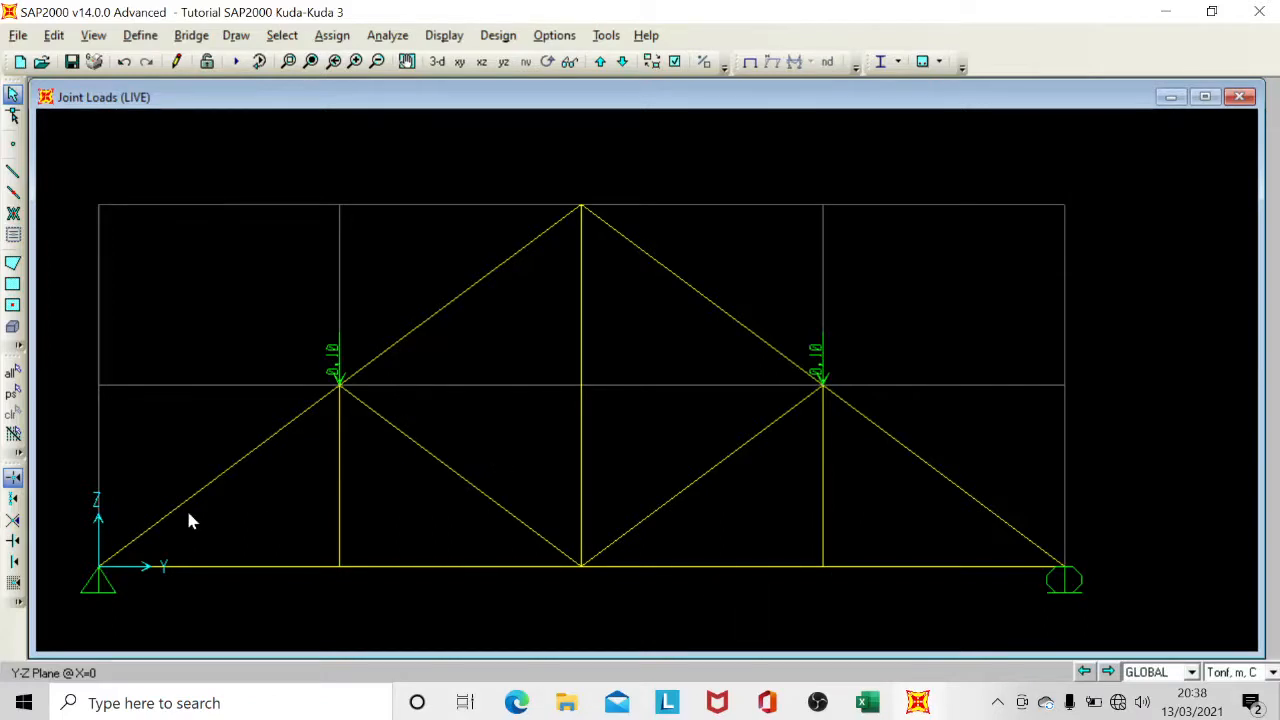
click(100, 567)
click(342, 390)
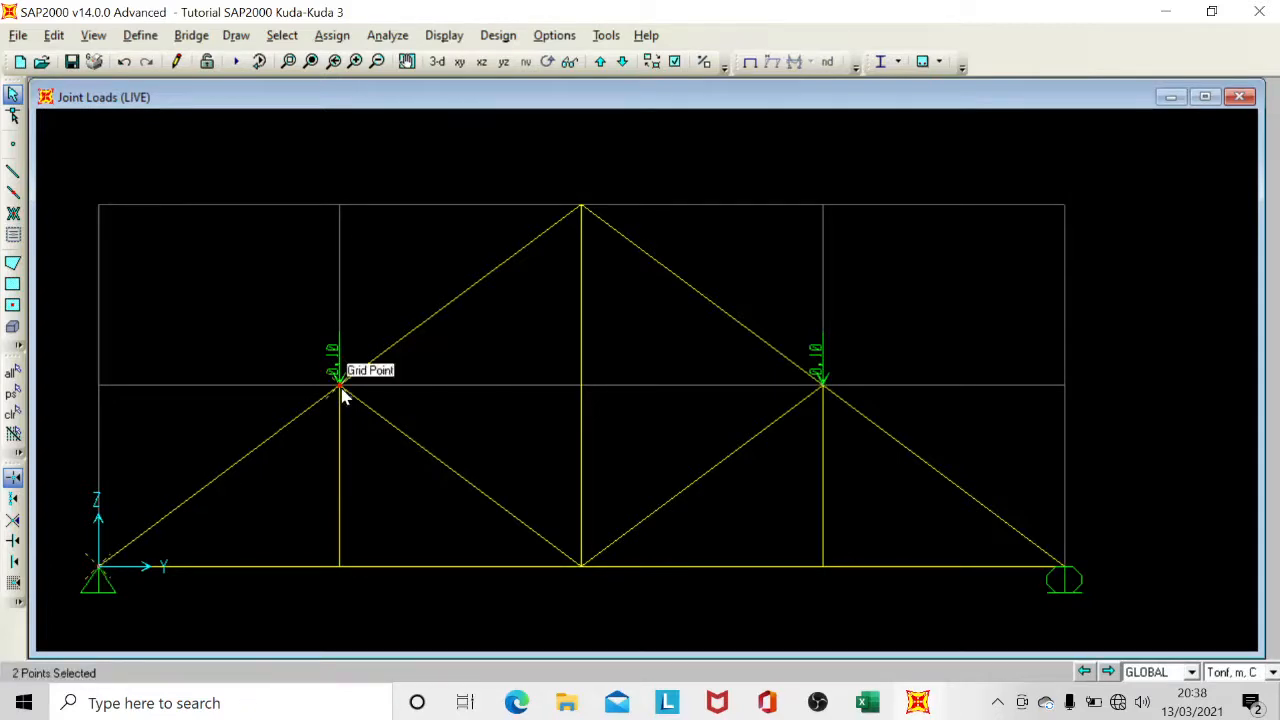
click(867, 703)
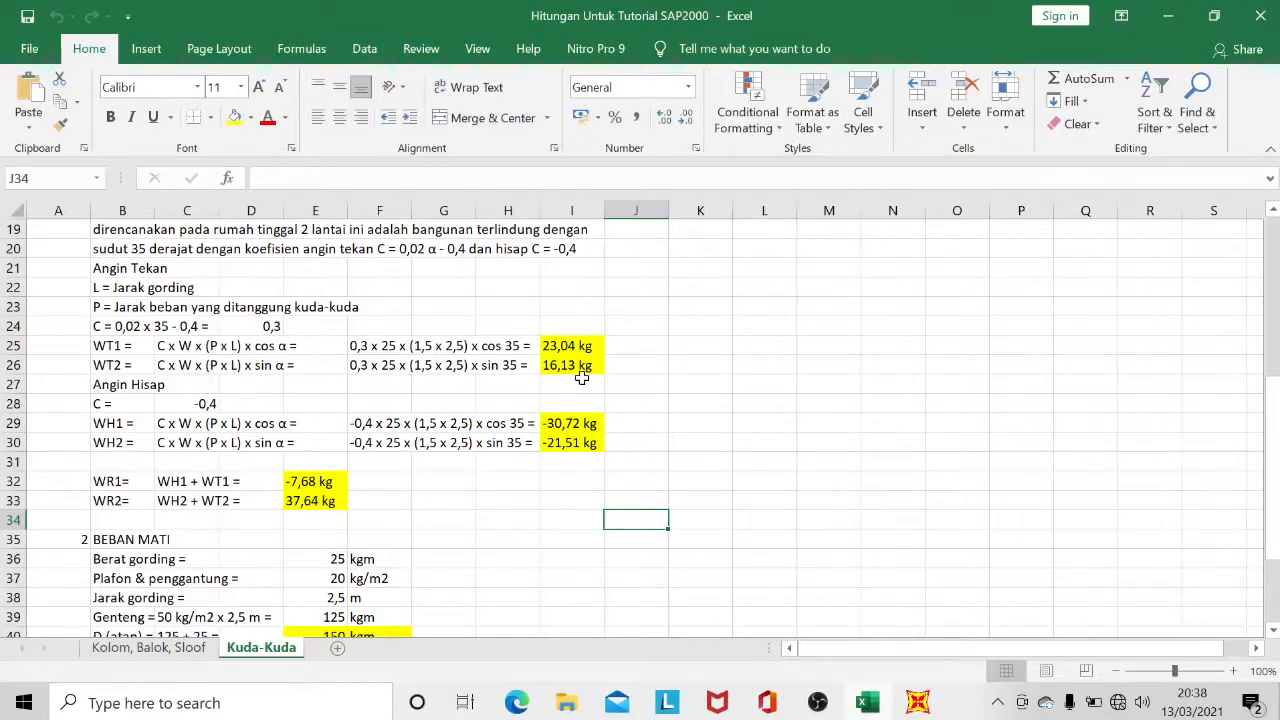
mouse_move(918, 705)
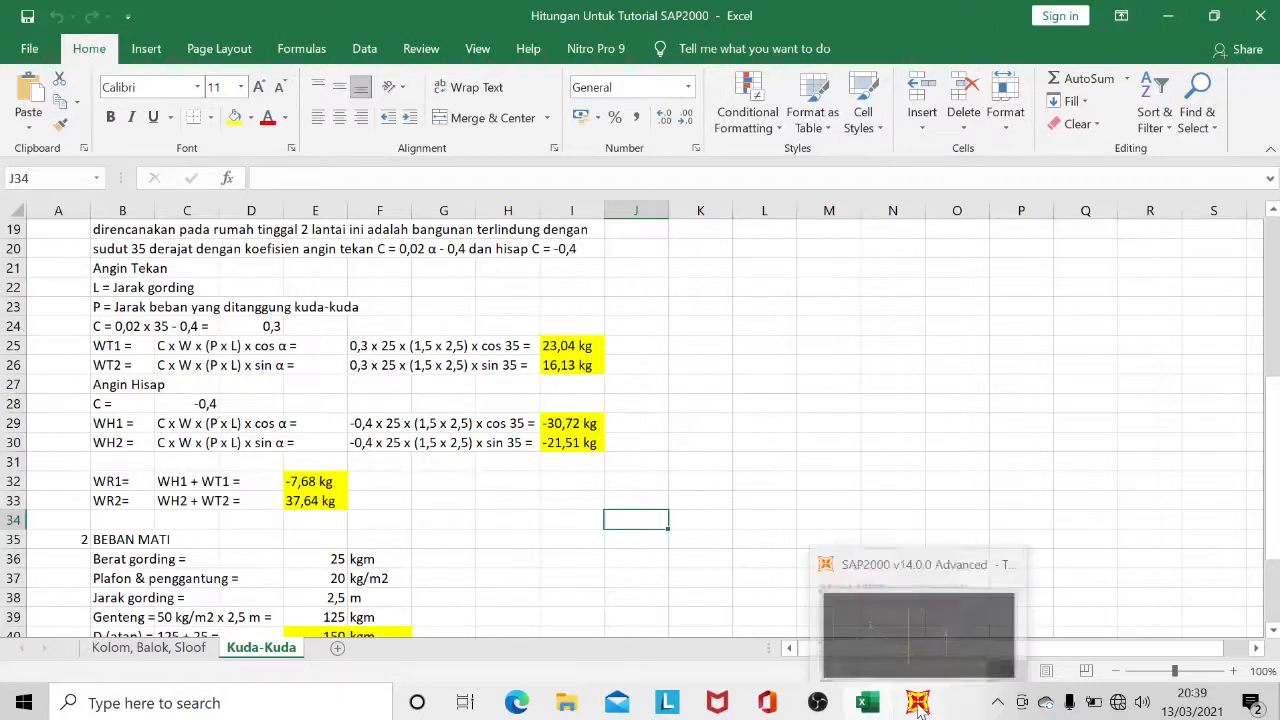
click(917, 625)
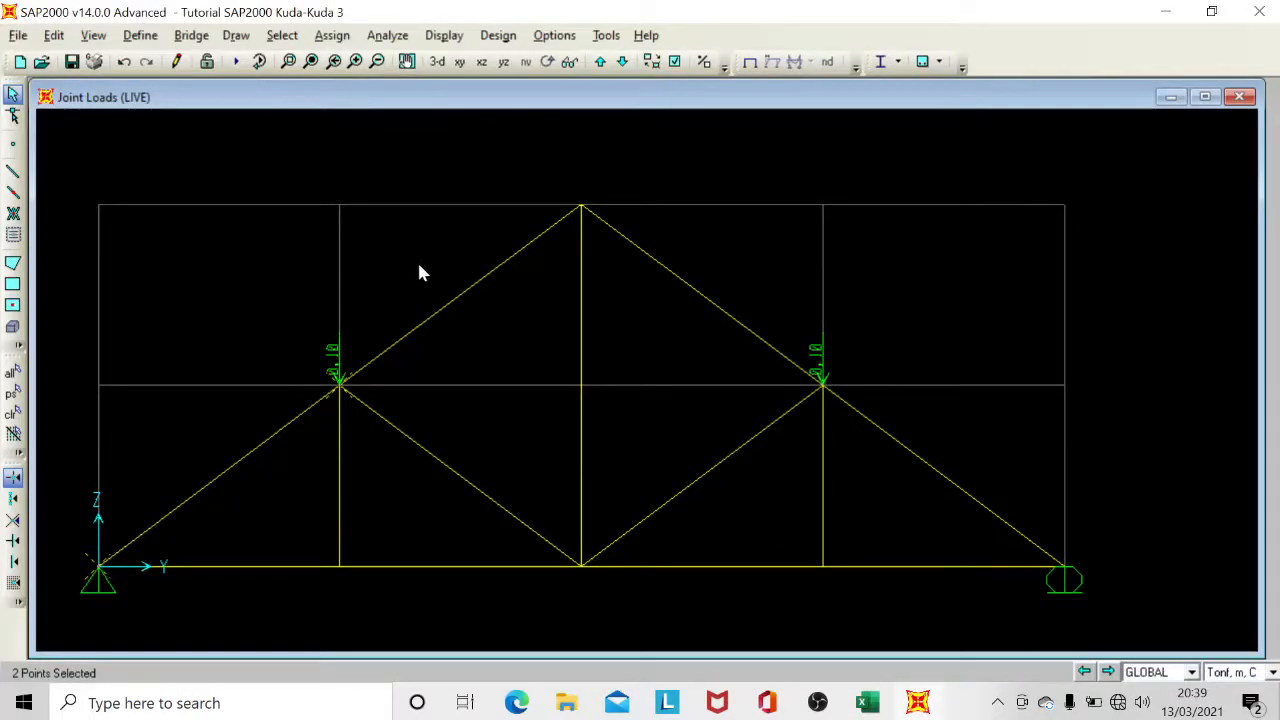
Open the joint force assignment for the two selected joints with the WIND load pattern and Kgf, m, C units.
click(332, 35)
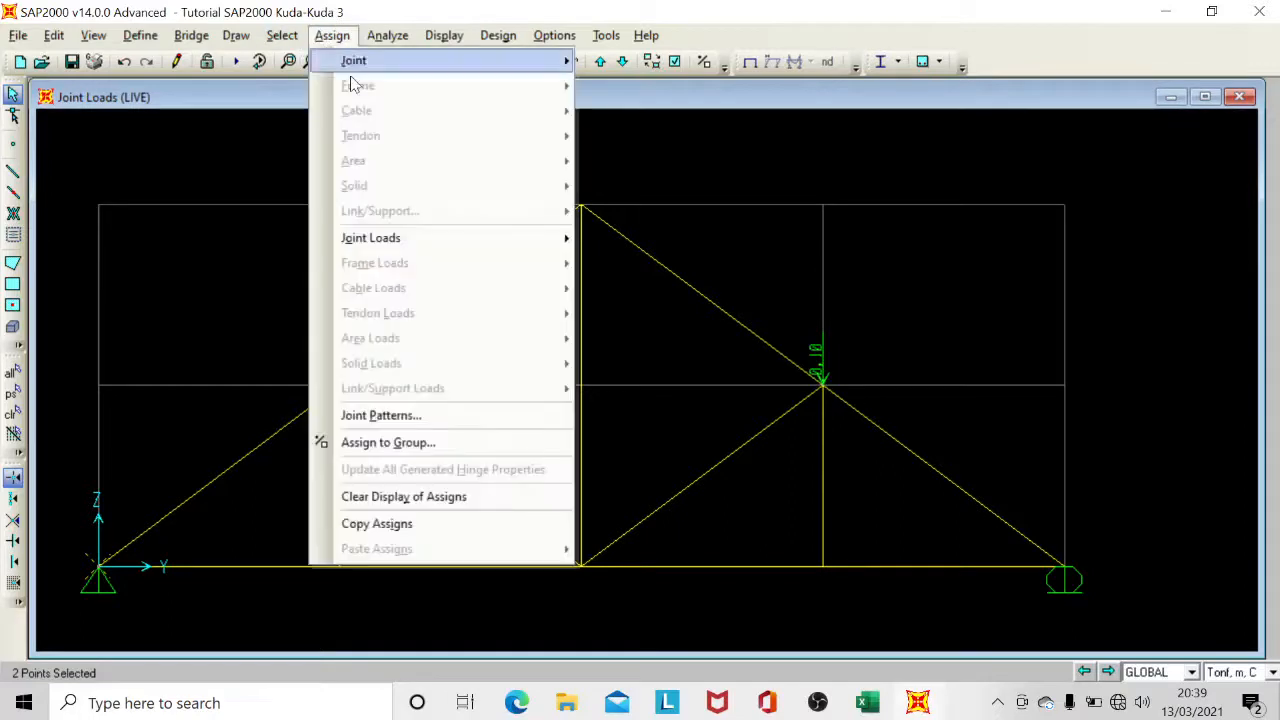
mouse_move(480, 238)
click(630, 238)
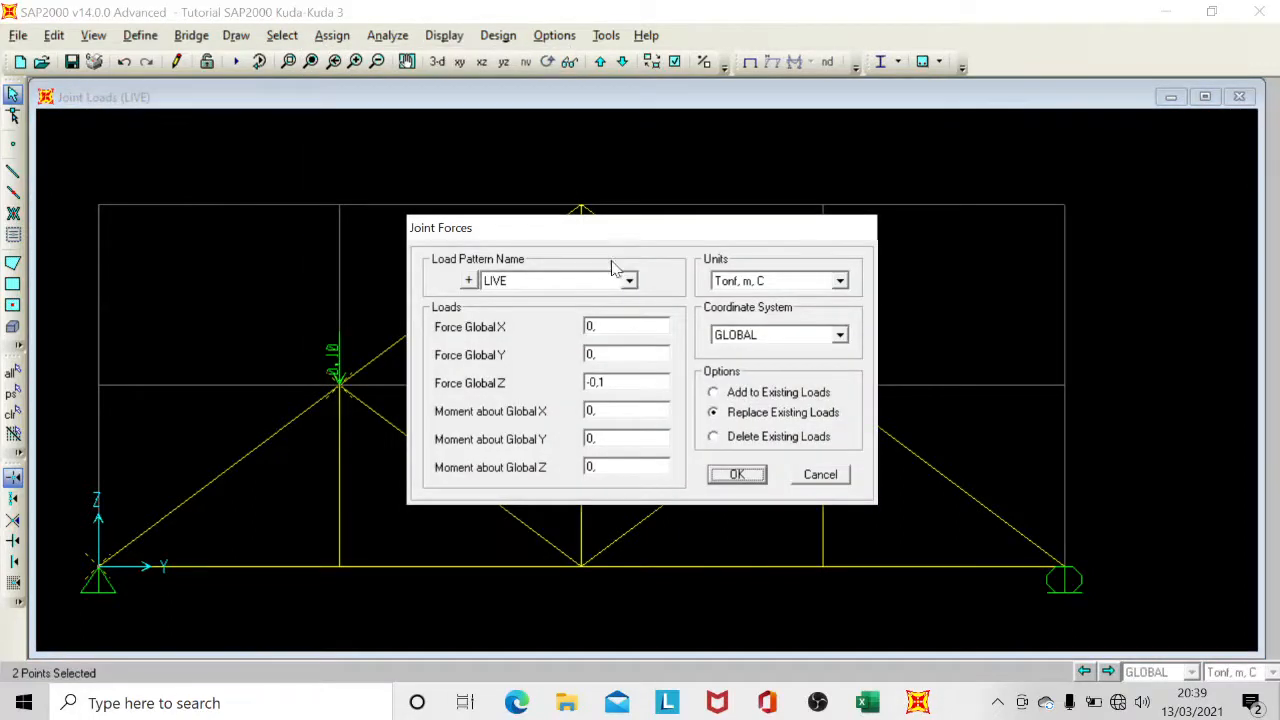
click(565, 283)
click(522, 326)
click(756, 283)
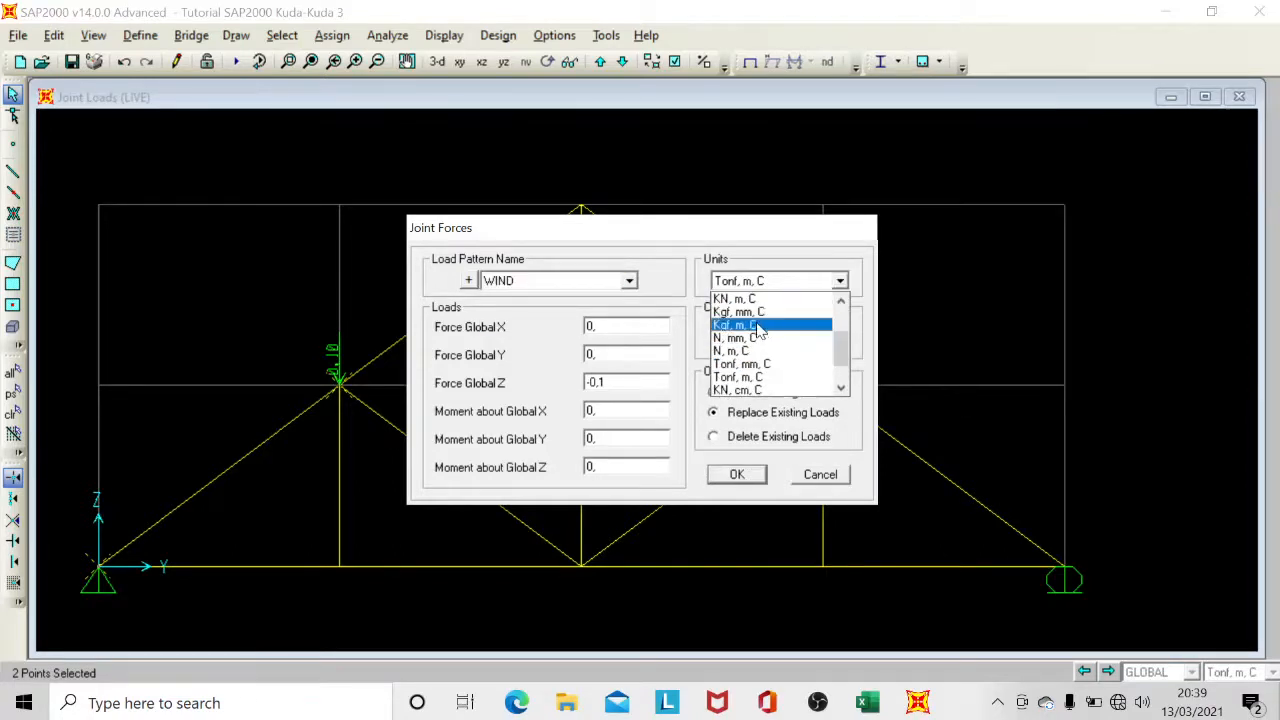
click(760, 326)
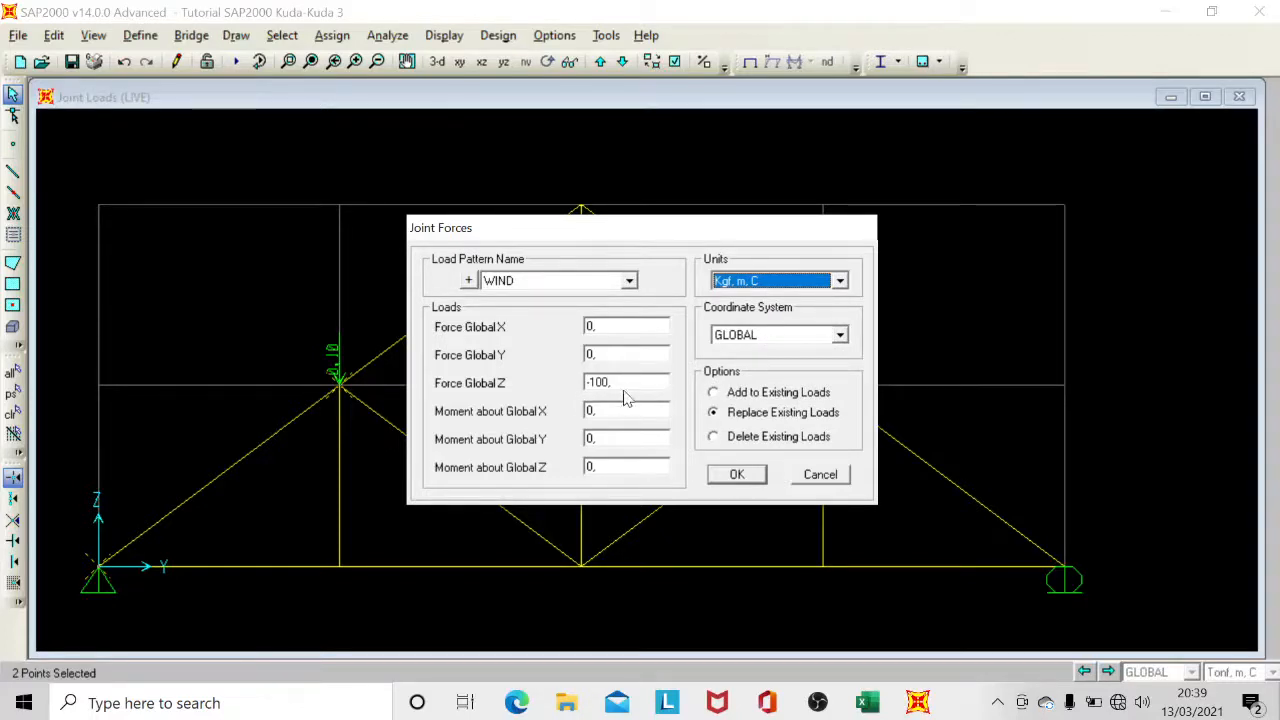
Check the wind pressure values in the Excel workbook and set the two joints' Global Z force to -23,04.
click(862, 706)
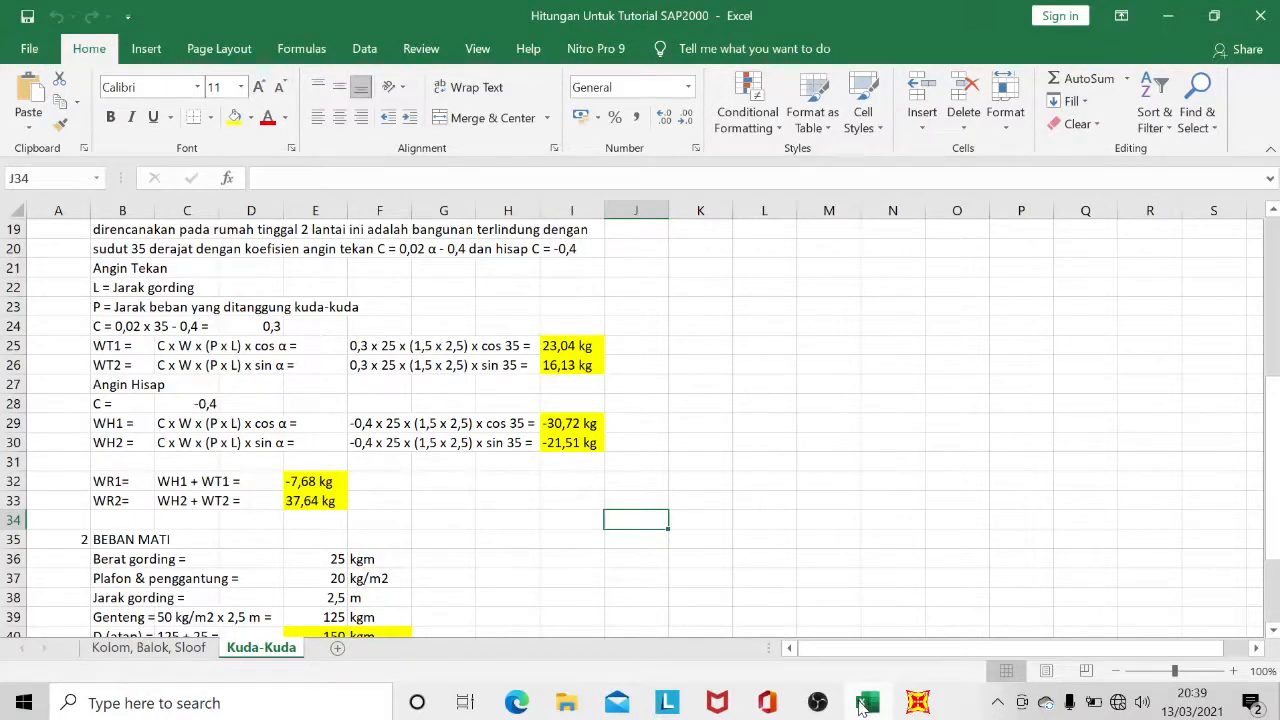
click(862, 706)
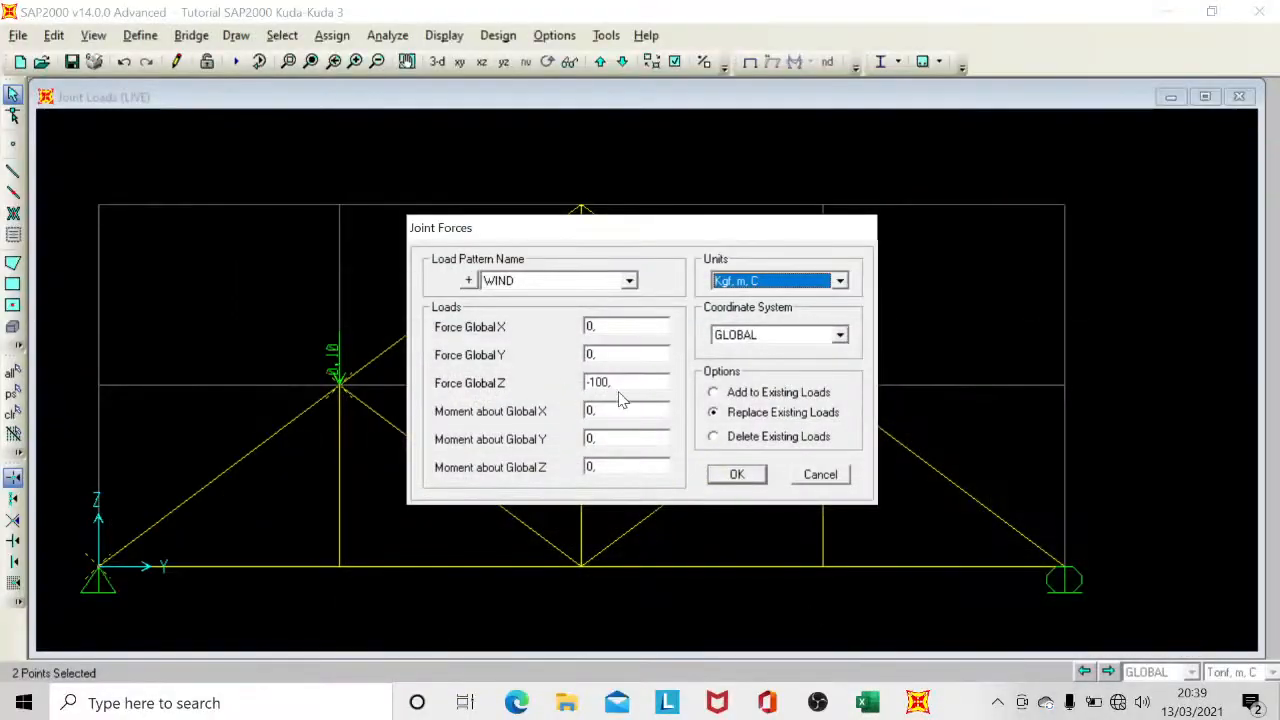
double_click(598, 382)
click(611, 382)
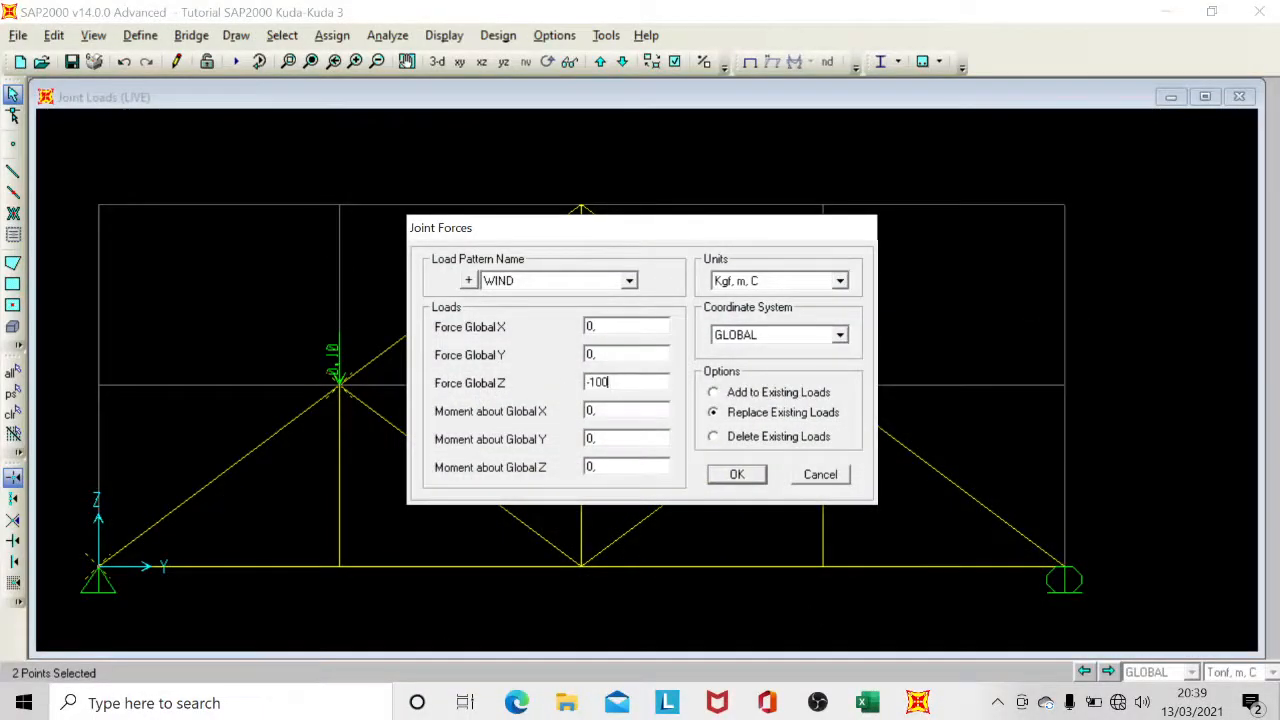
key(BackSpace)
key(BackSpace)
key(BackSpace)
text(23,)
Set the Global Y force to 16,13 from the Excel workbook and apply the wind forces, adding them to the existing loads.
click(866, 706)
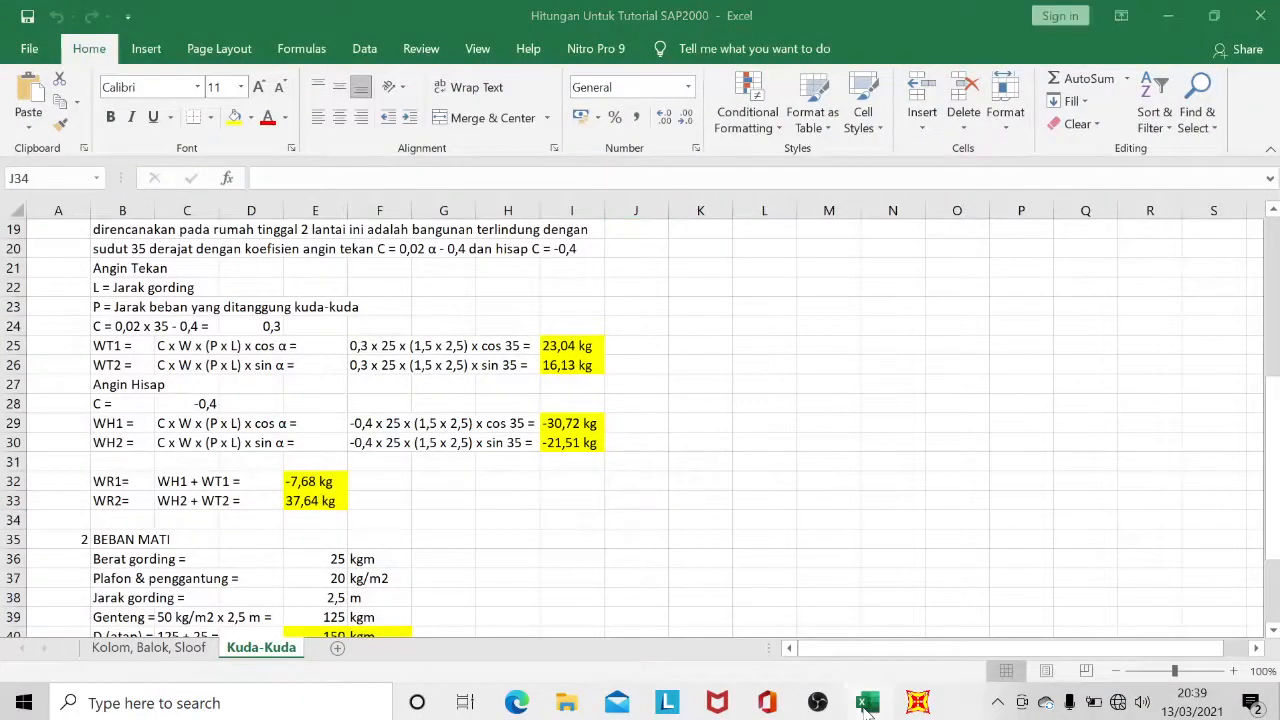
click(866, 706)
text(16,13)
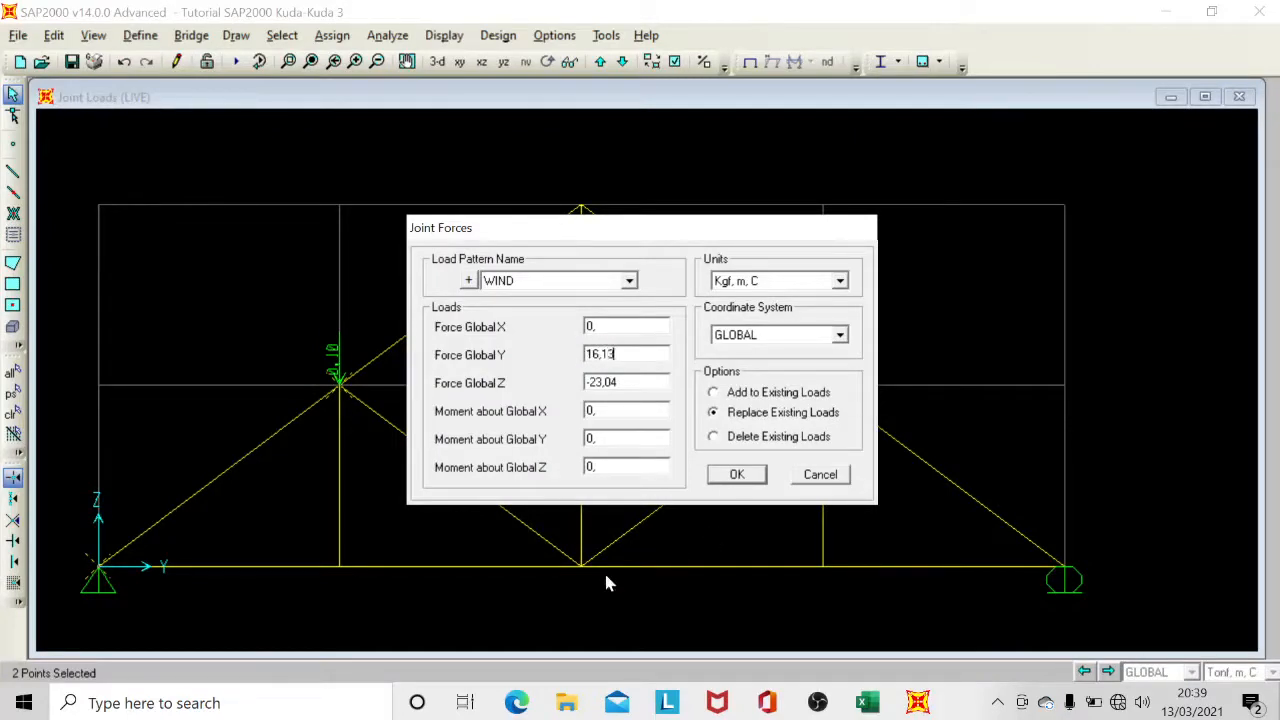
click(745, 396)
click(737, 474)
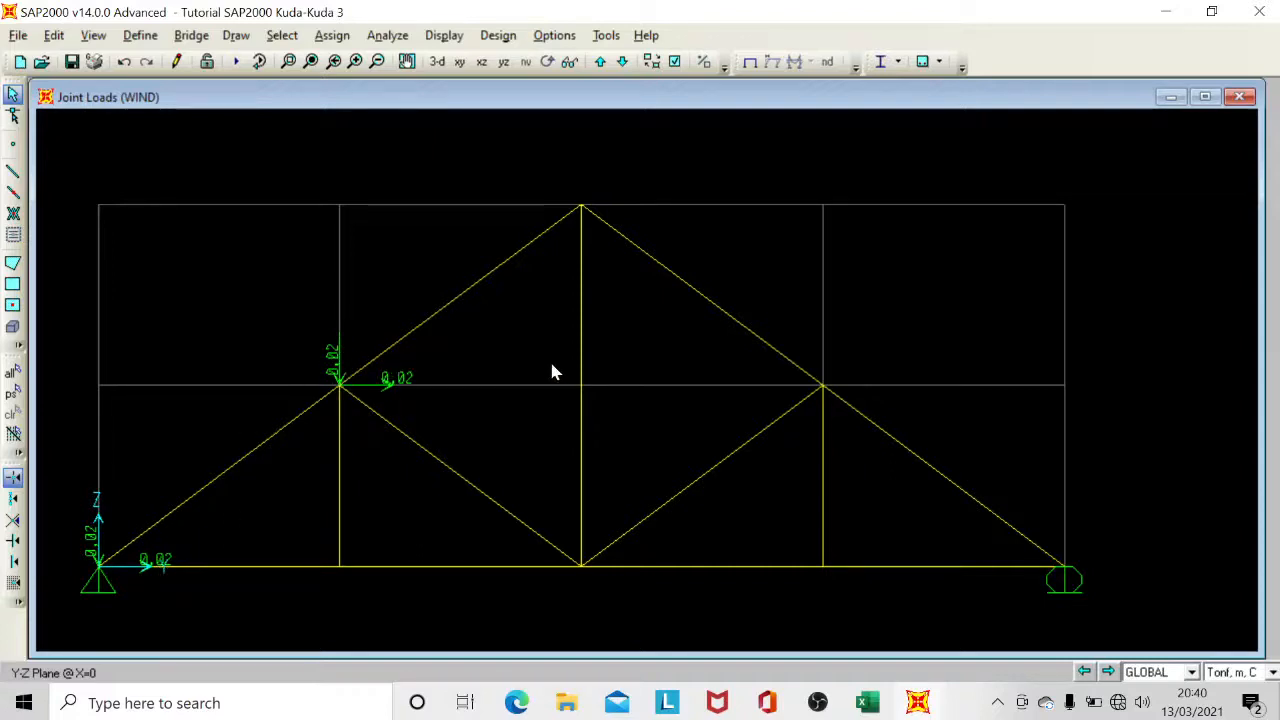
Open the WIND joint force assignment for the right mid-height top chord joint and right support, using Kgf, m, C and adding to existing loads.
click(828, 381)
click(1067, 555)
click(332, 38)
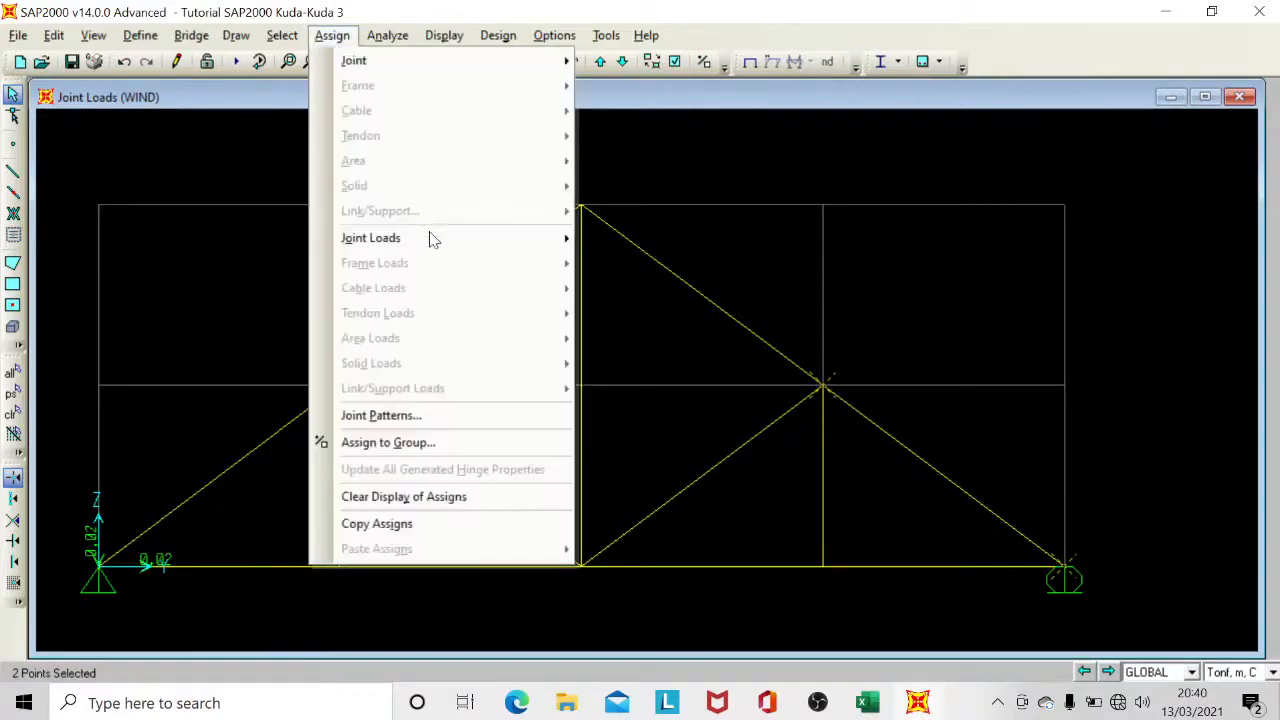
mouse_move(450, 253)
click(617, 239)
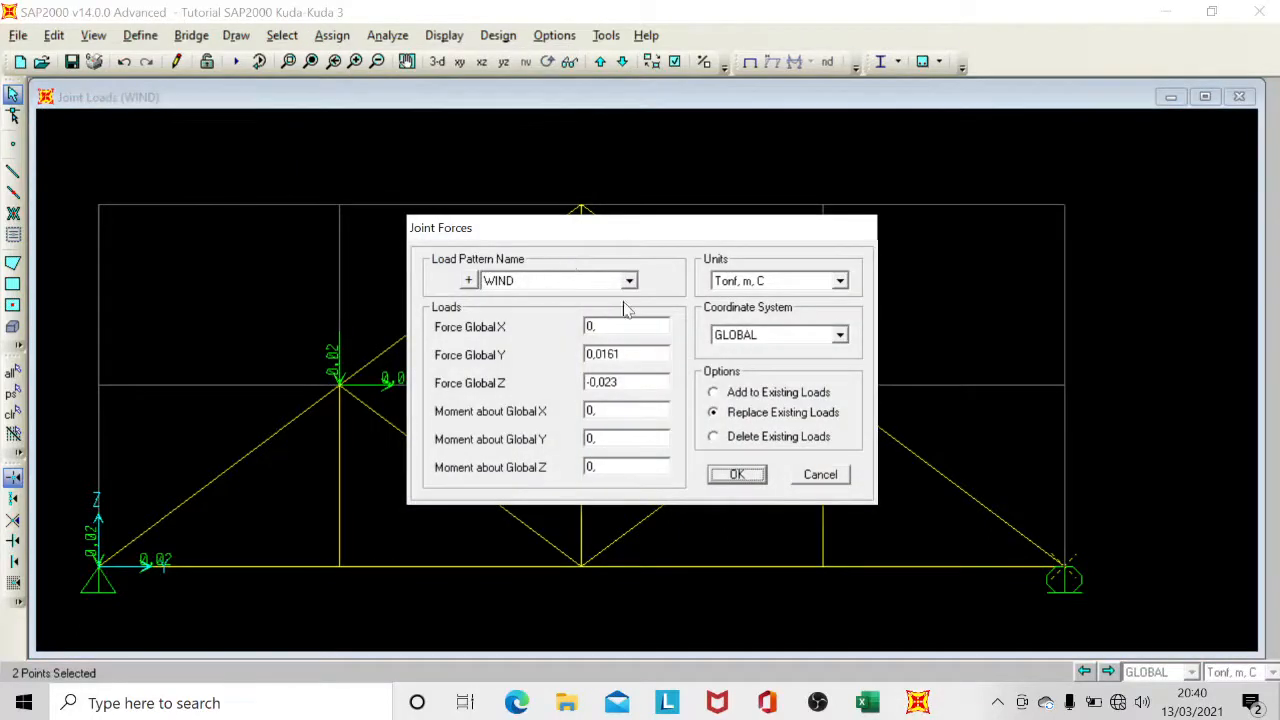
click(745, 281)
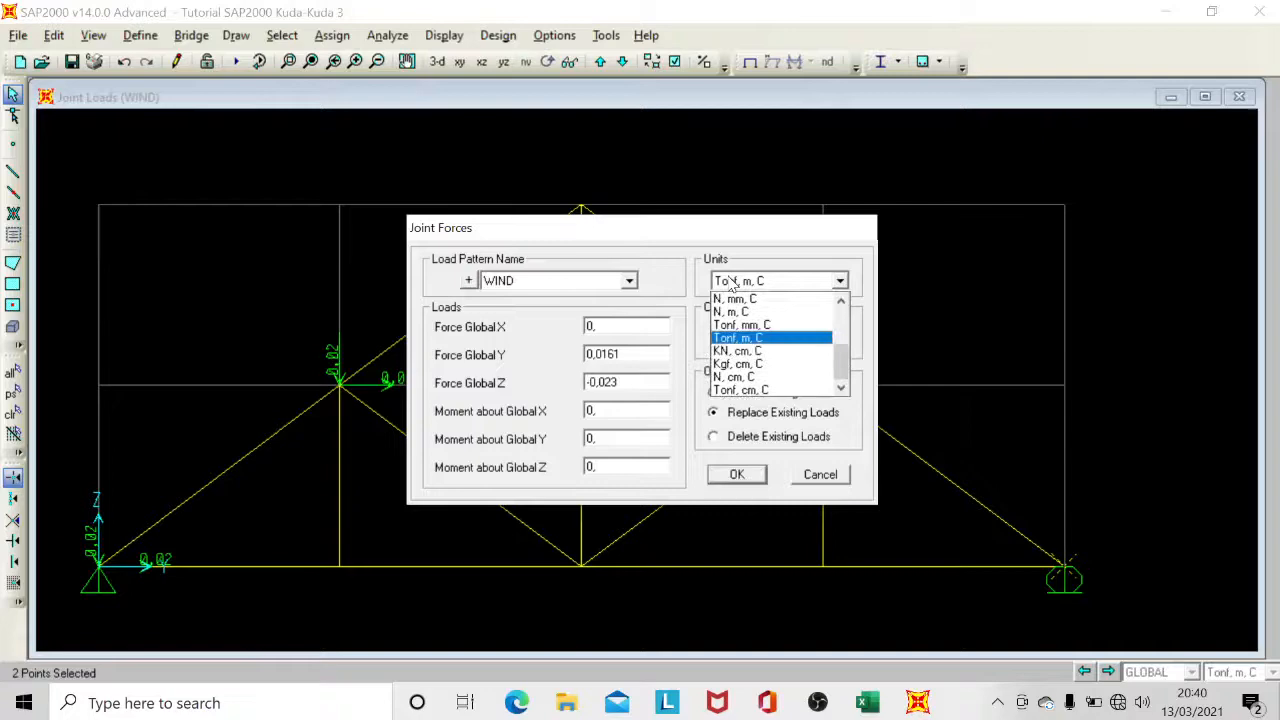
click(752, 325)
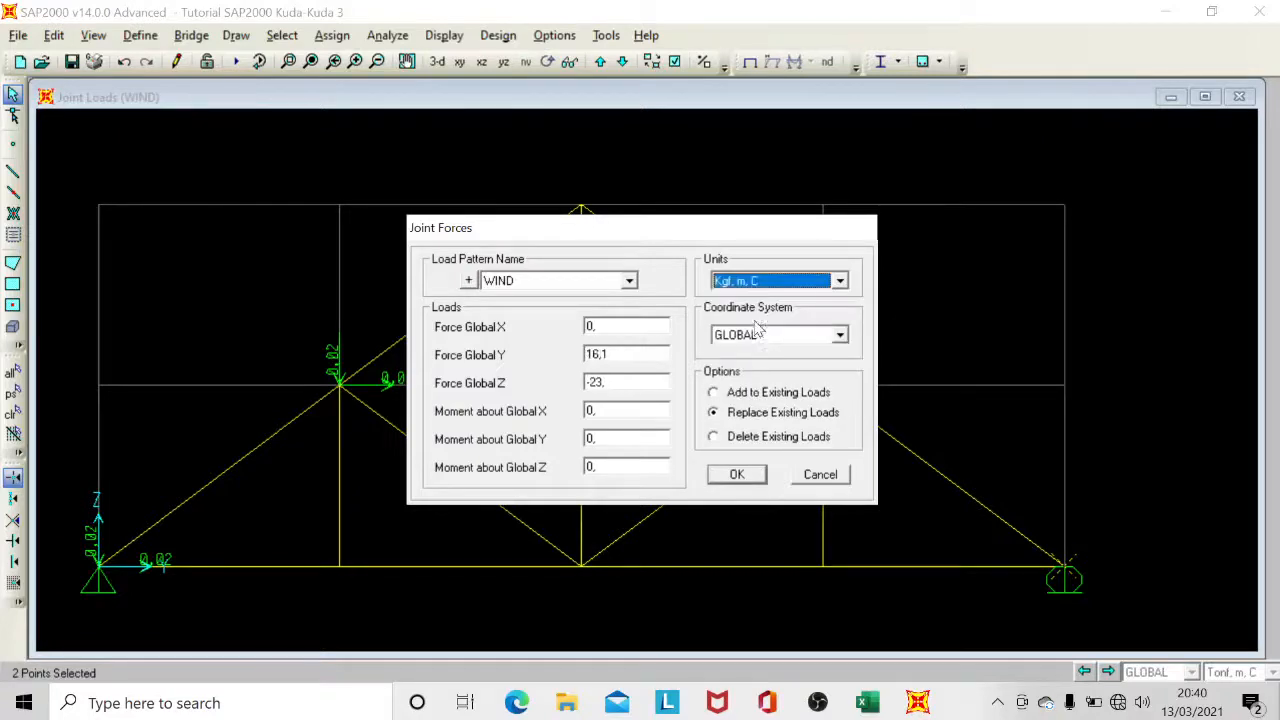
click(768, 394)
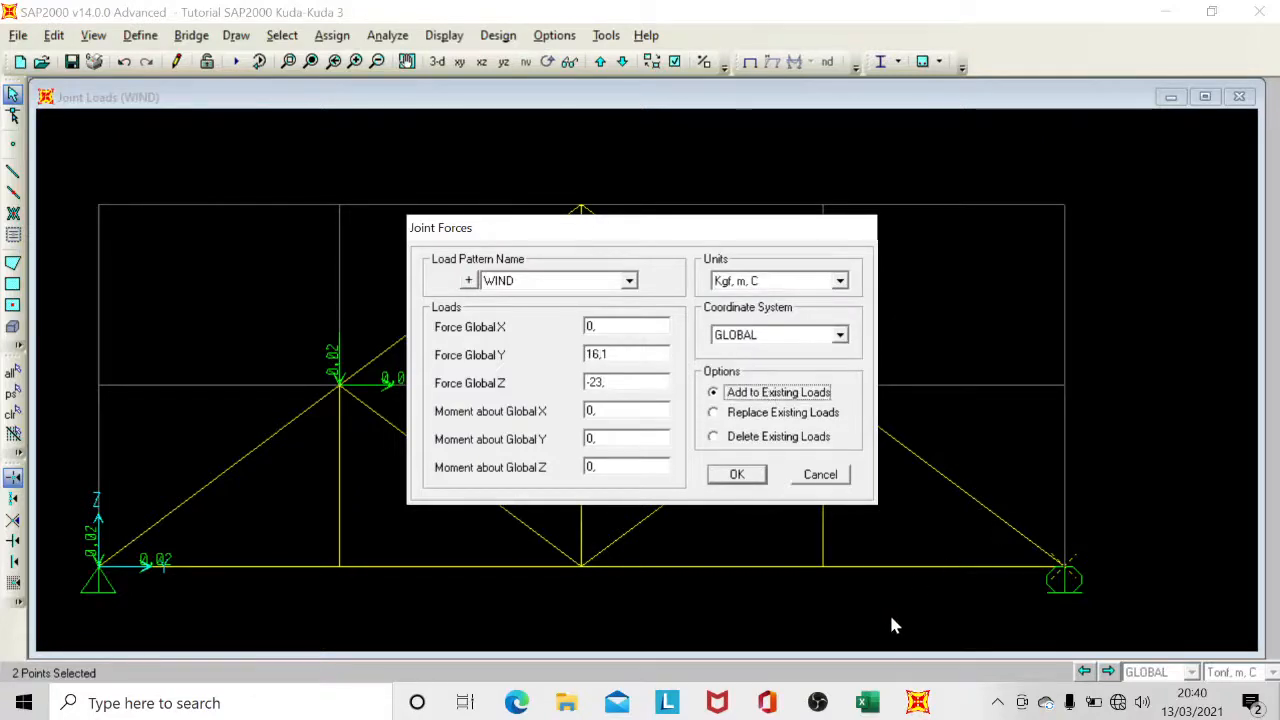
Check the wind suction values in the Excel workbook and set the Global Z force to -30,72.
click(870, 705)
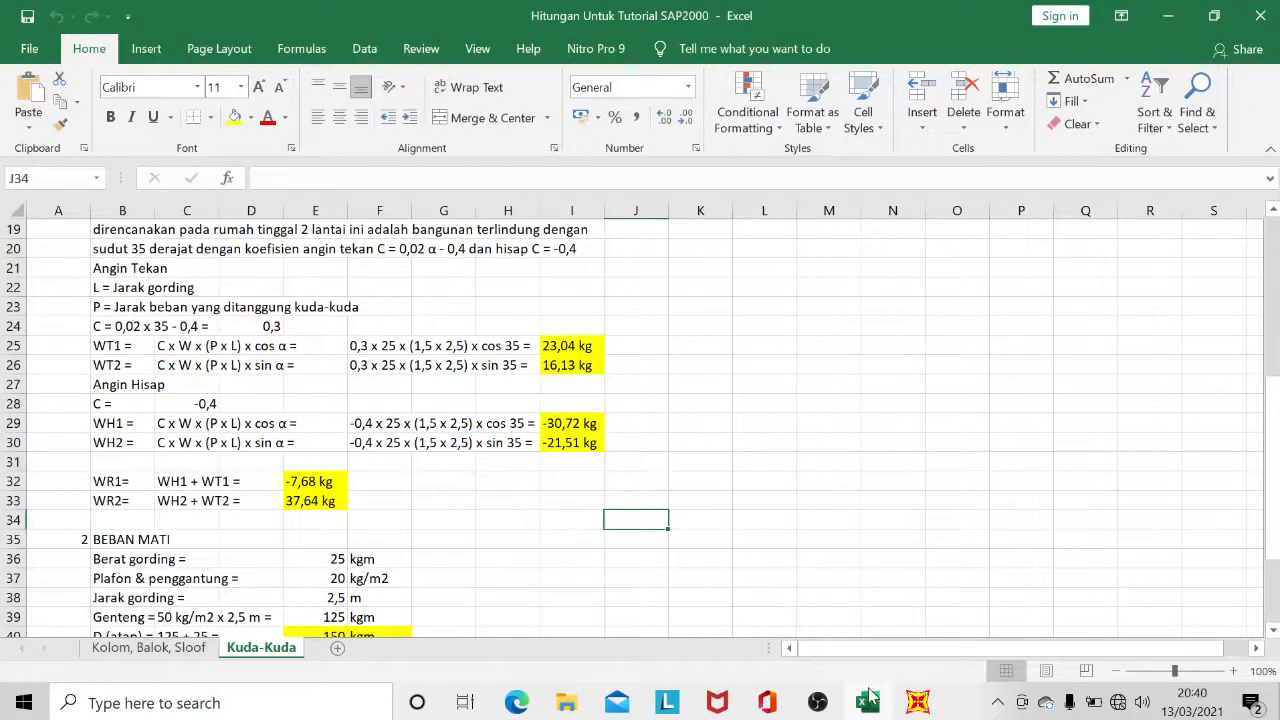
click(914, 705)
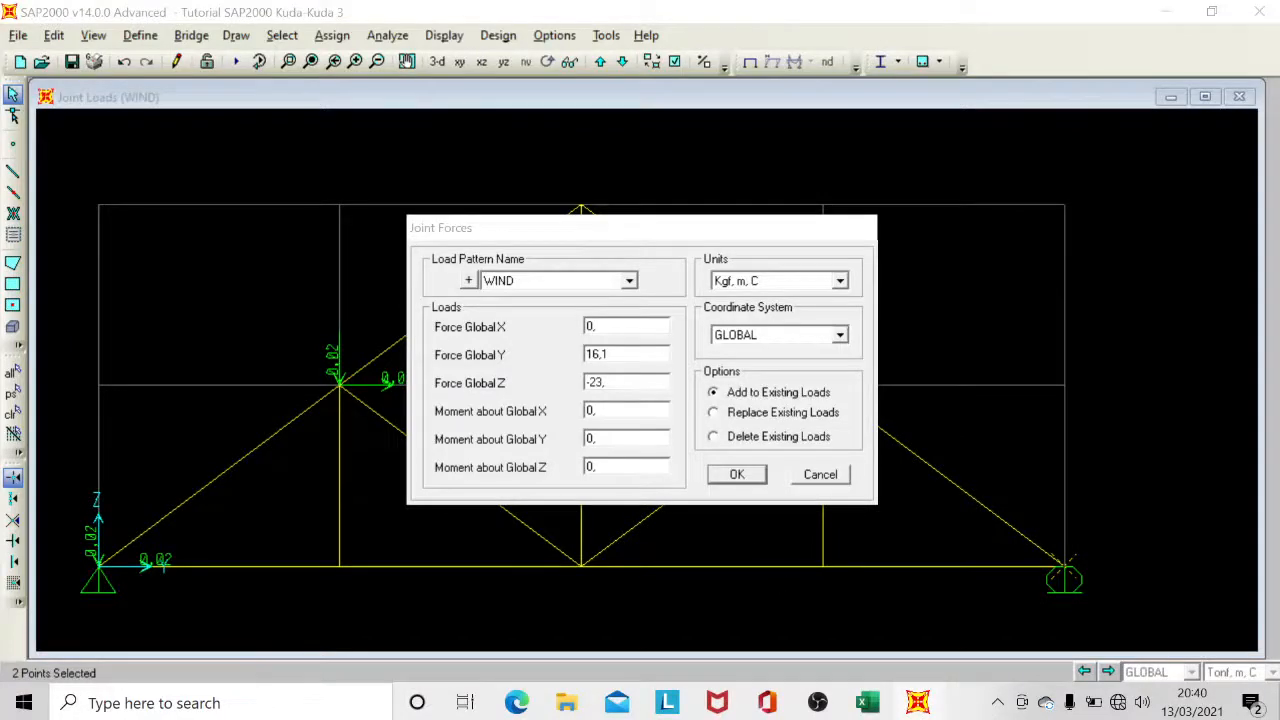
click(604, 382)
click(604, 382)
key(BackSpace)
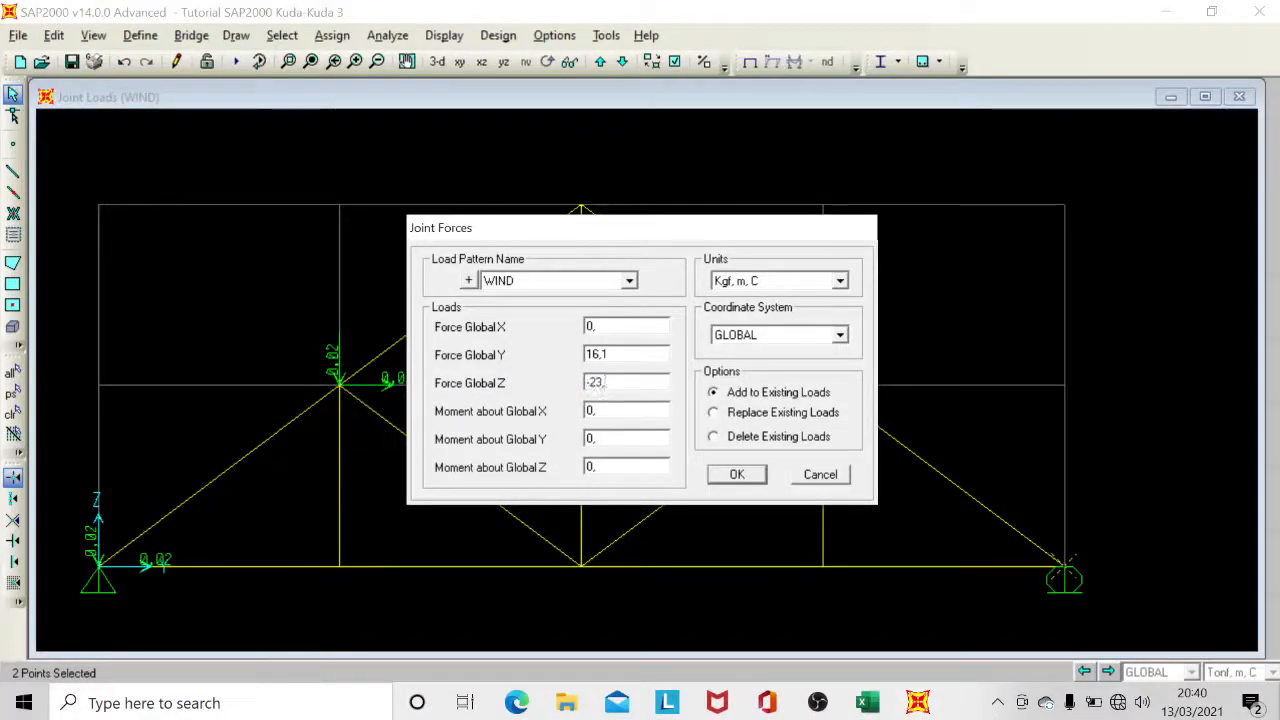
key(BackSpace)
key(BackSpace)
key(BackSpace)
text(-3)
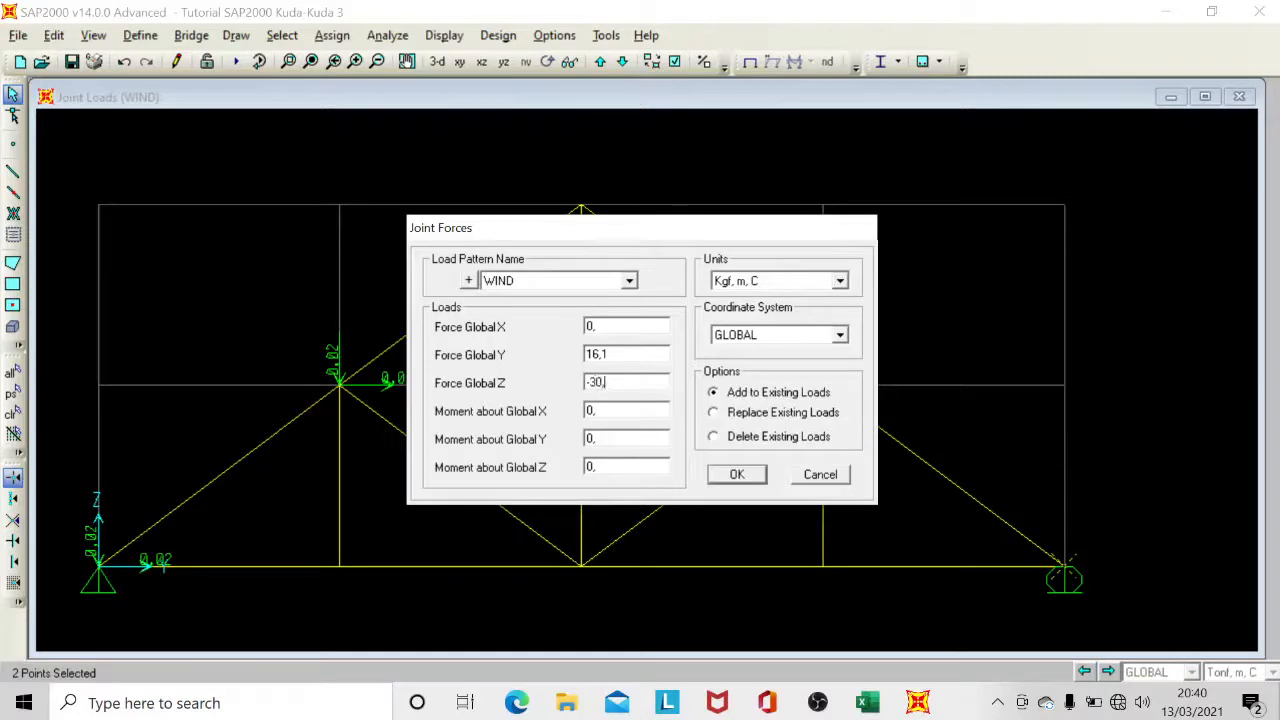
Set the Global Y force to 21,51 and apply the wind suction forces to the two selected joints.
double_click(600, 354)
text(21,51)
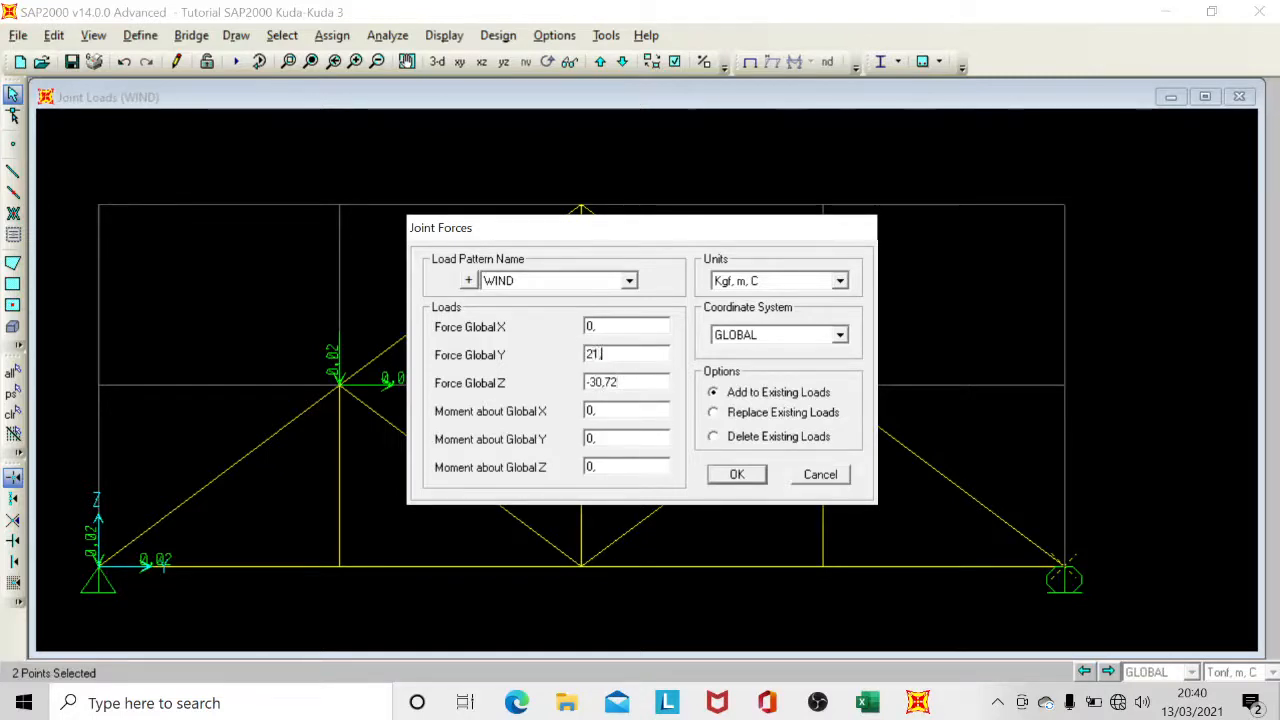
click(737, 475)
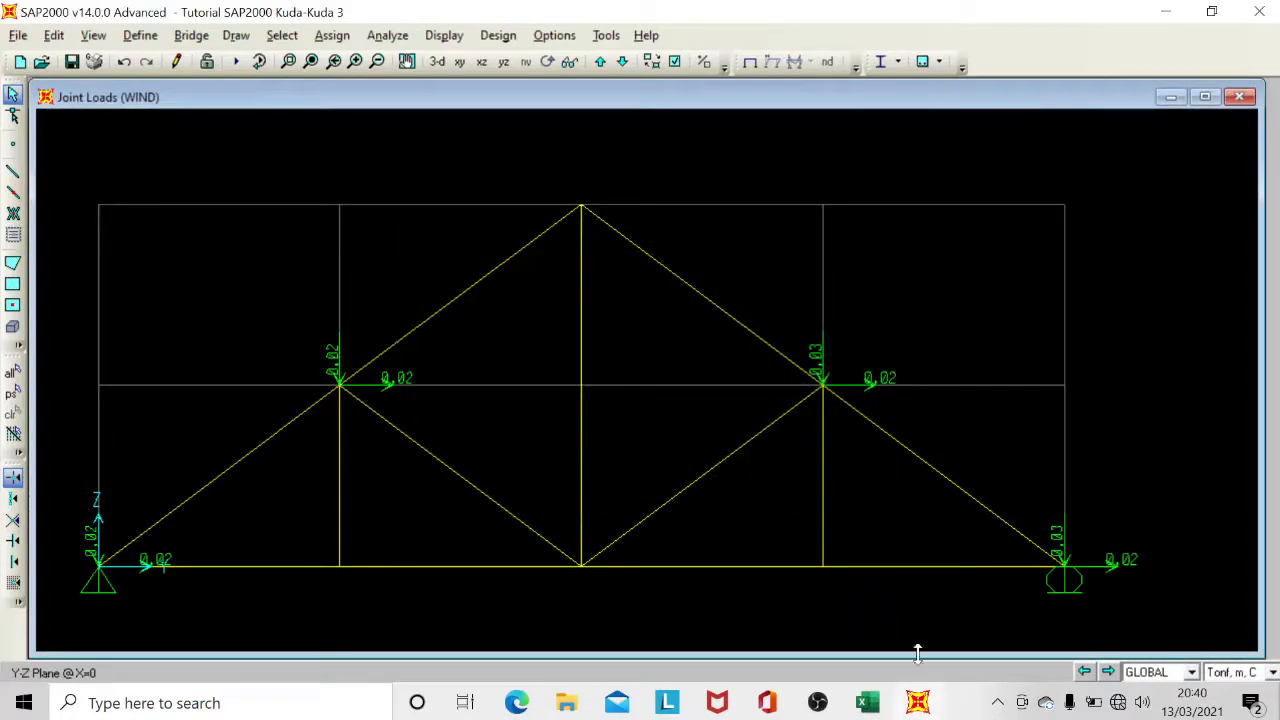
Check the combined wind loads in the Excel workbook and open the joint force assignment for the truss apex joint.
click(886, 709)
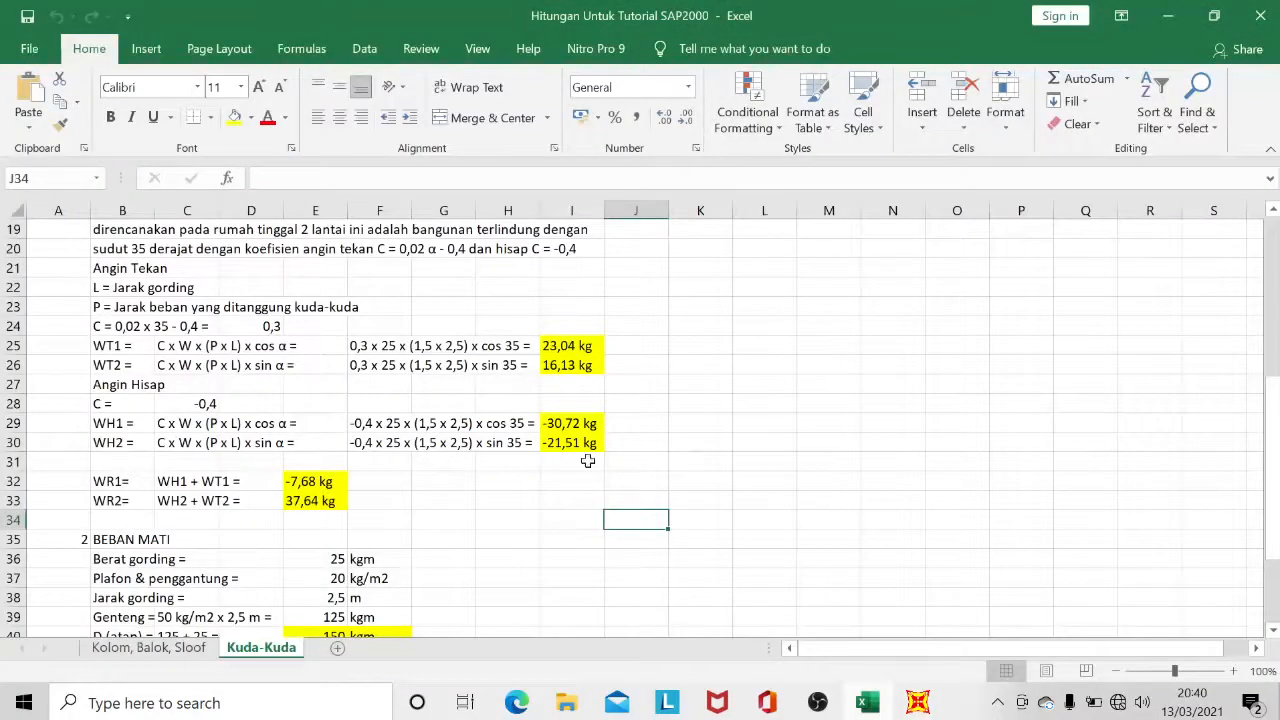
scroll(545, 470, down, 1)
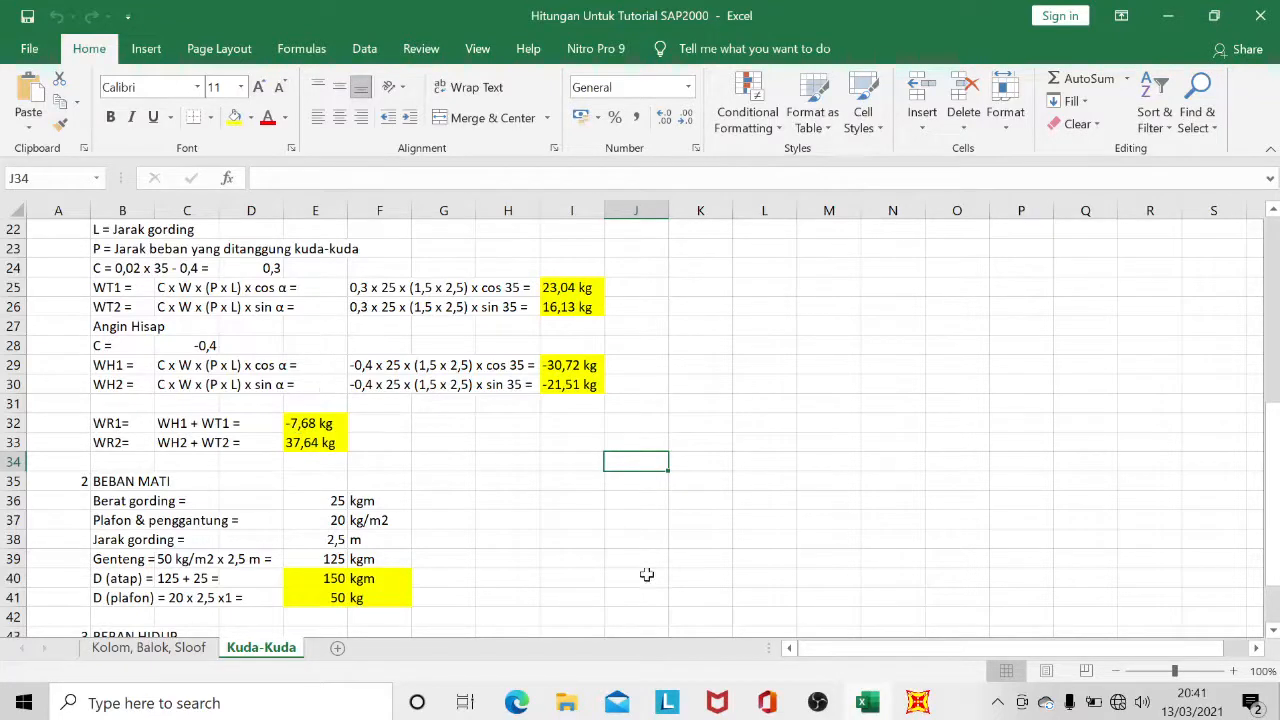
click(915, 704)
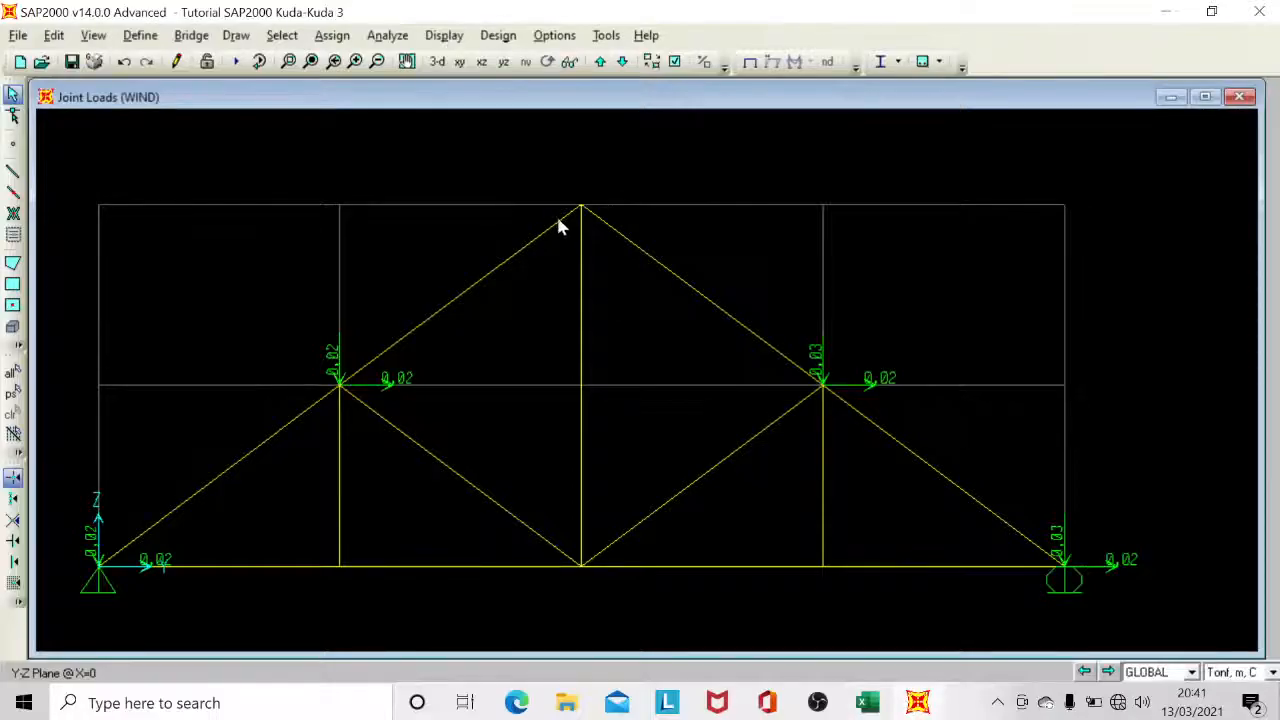
click(581, 206)
click(350, 35)
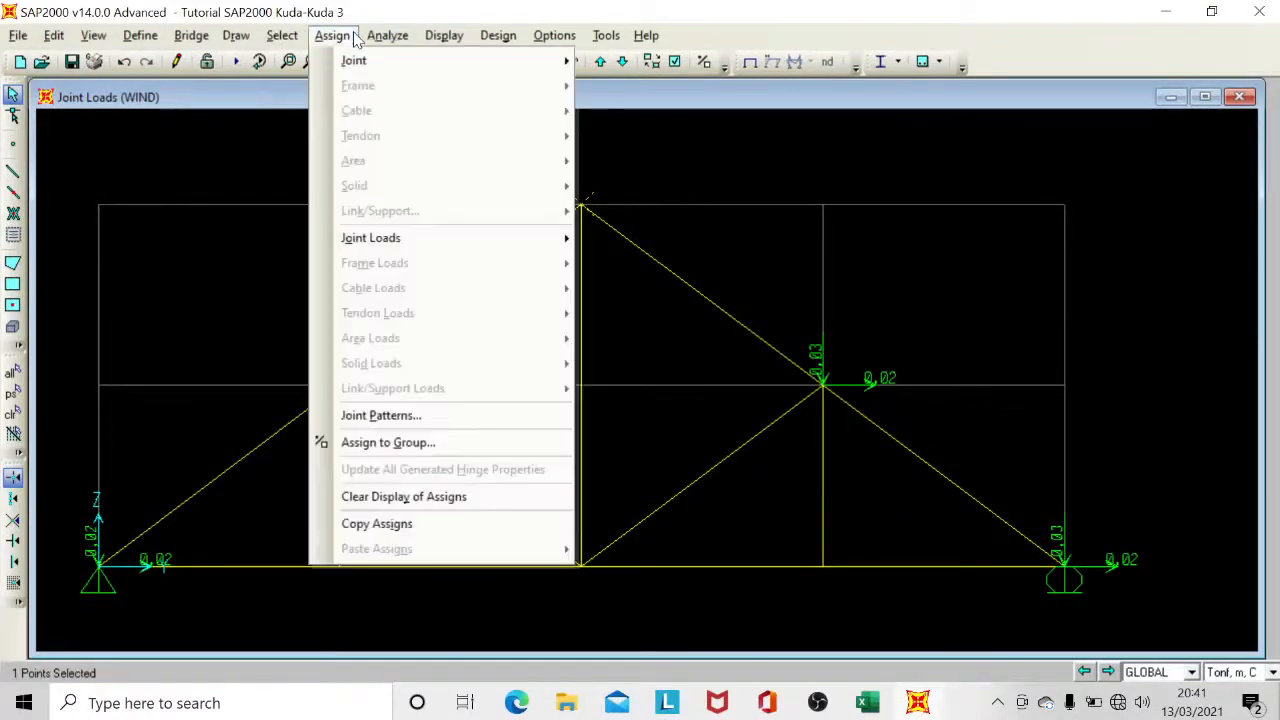
mouse_move(338, 40)
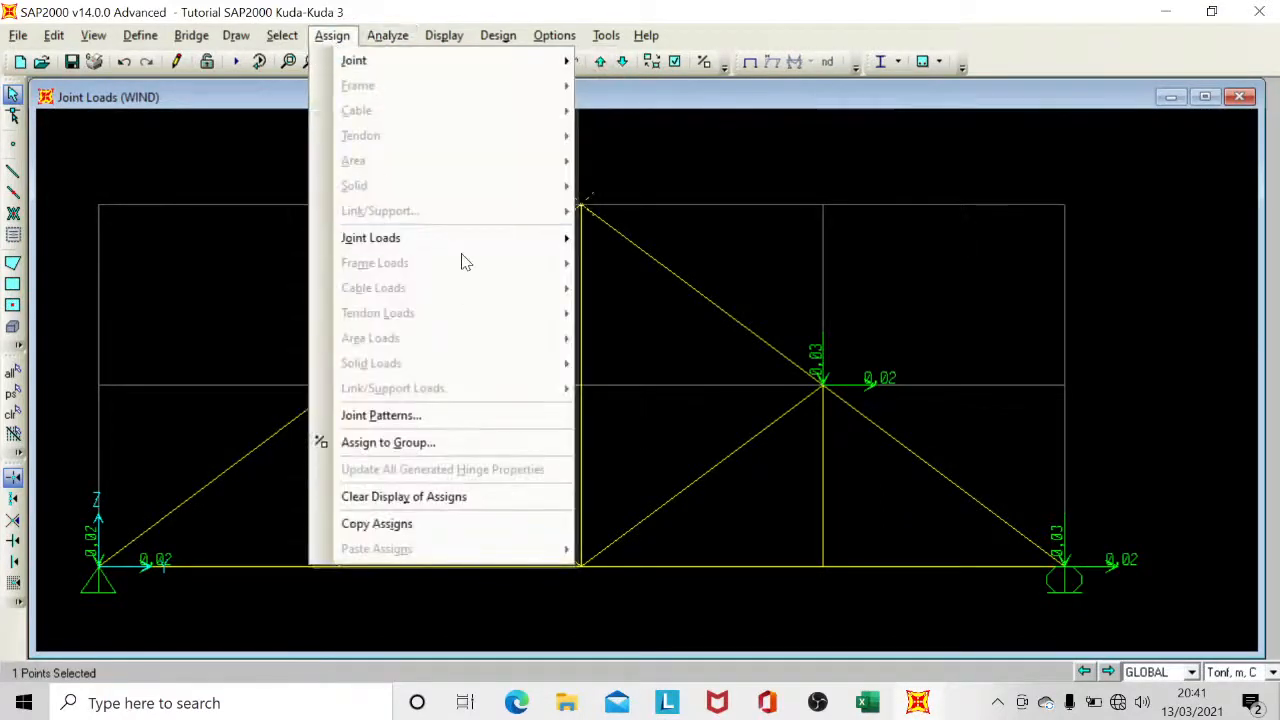
mouse_move(497, 240)
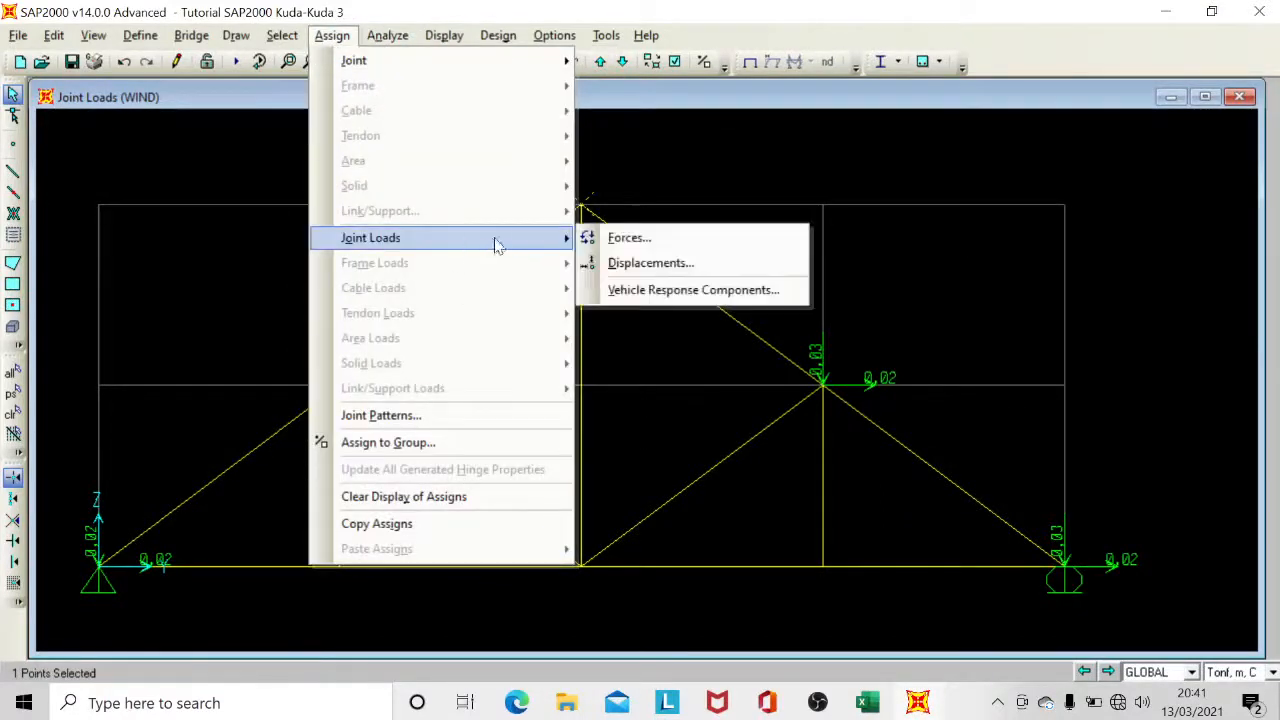
click(628, 240)
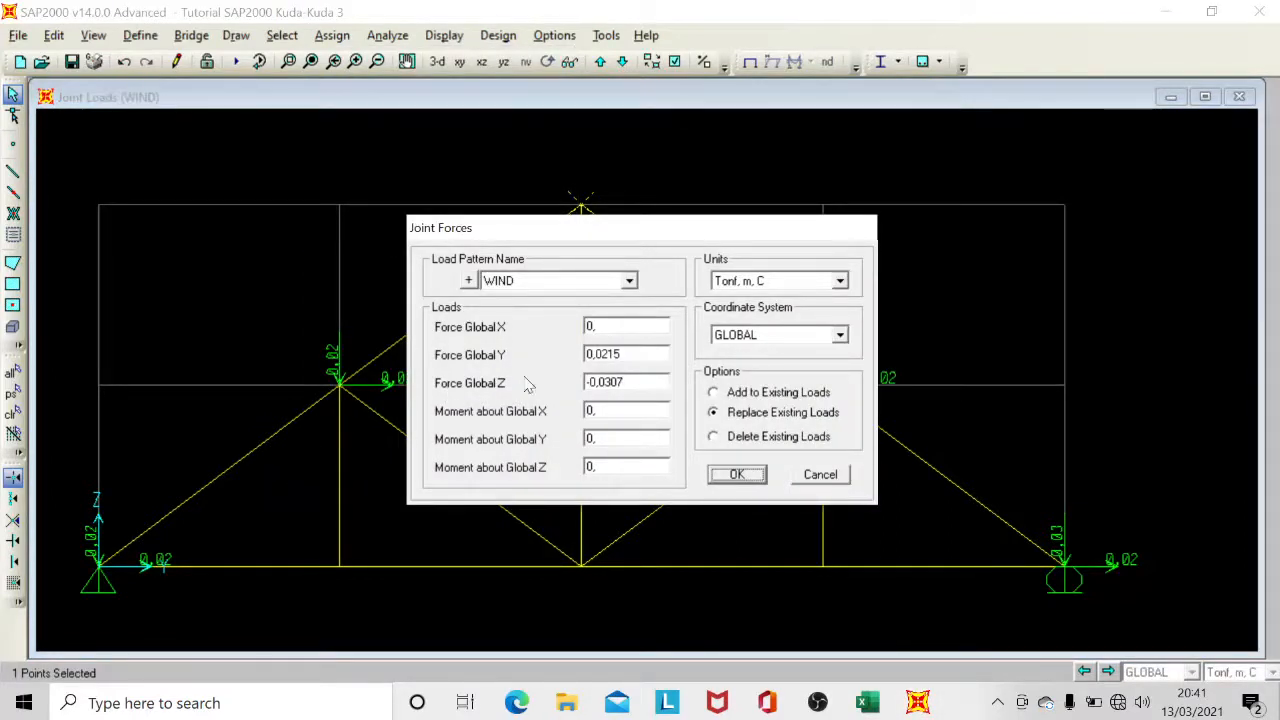
Set the units to Kgf, m, C and the apex joint's Global Z force to 7,68, using the Excel workbook.
click(880, 704)
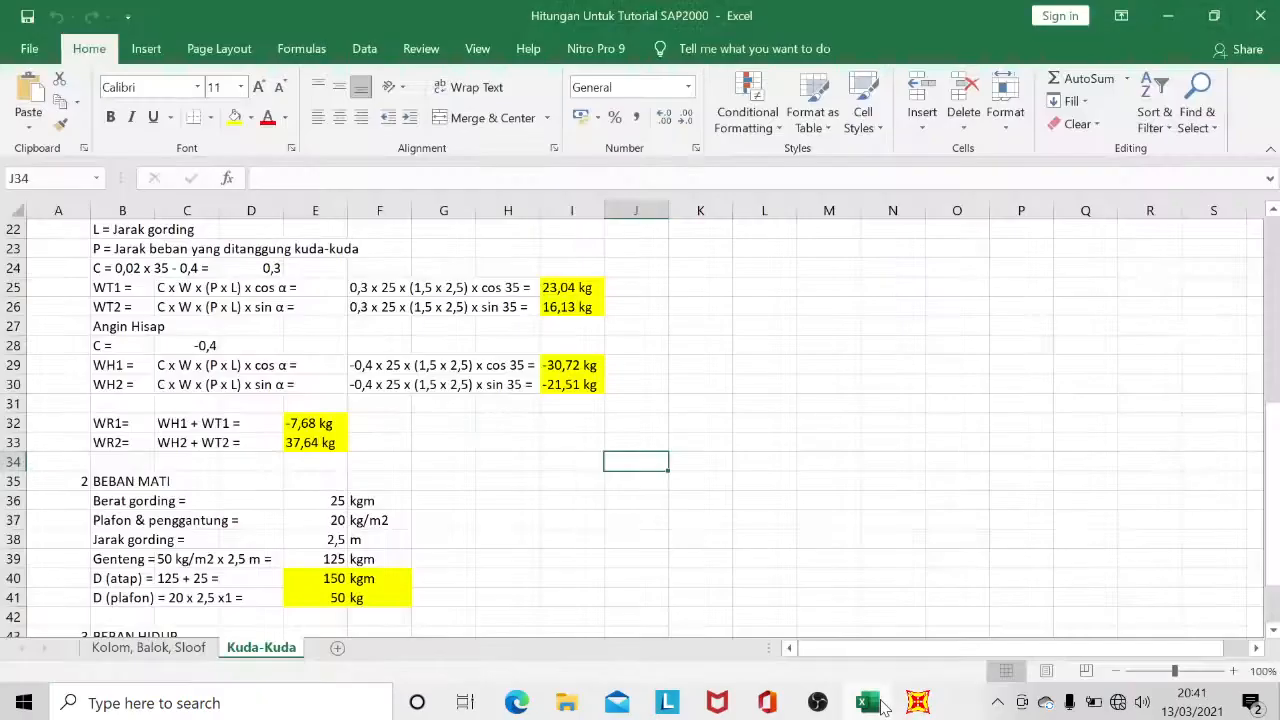
click(868, 703)
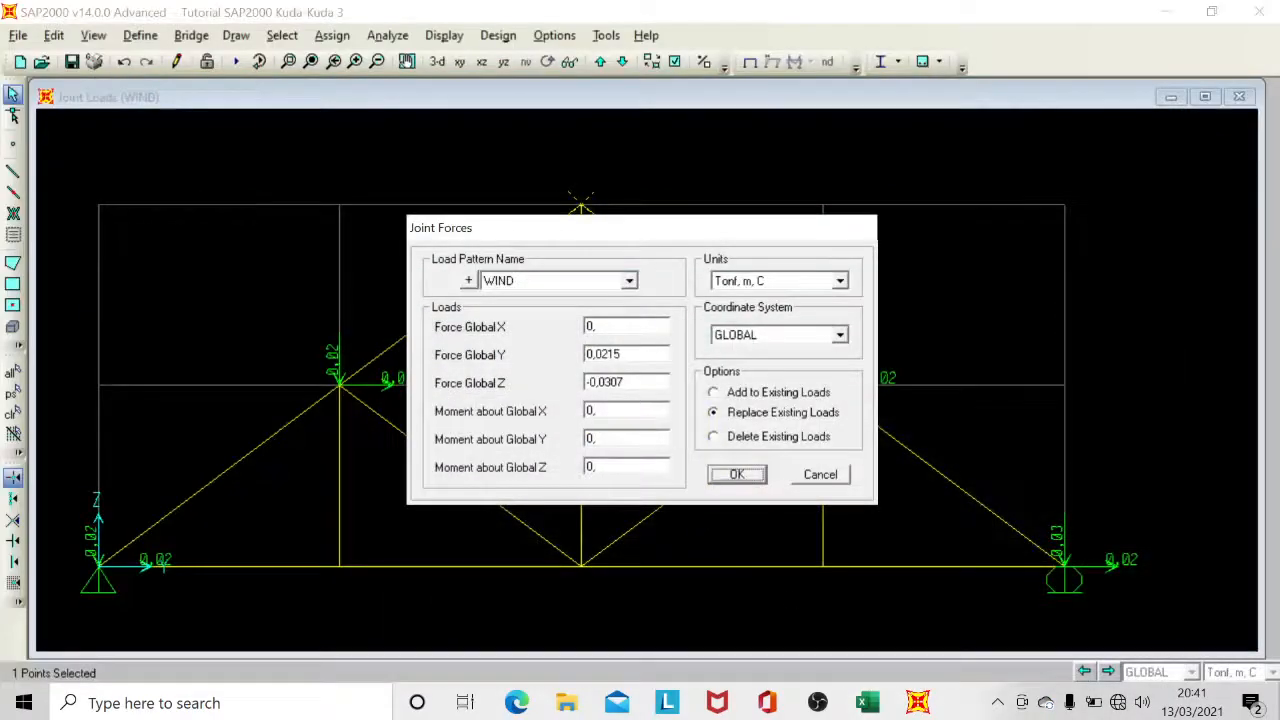
click(749, 285)
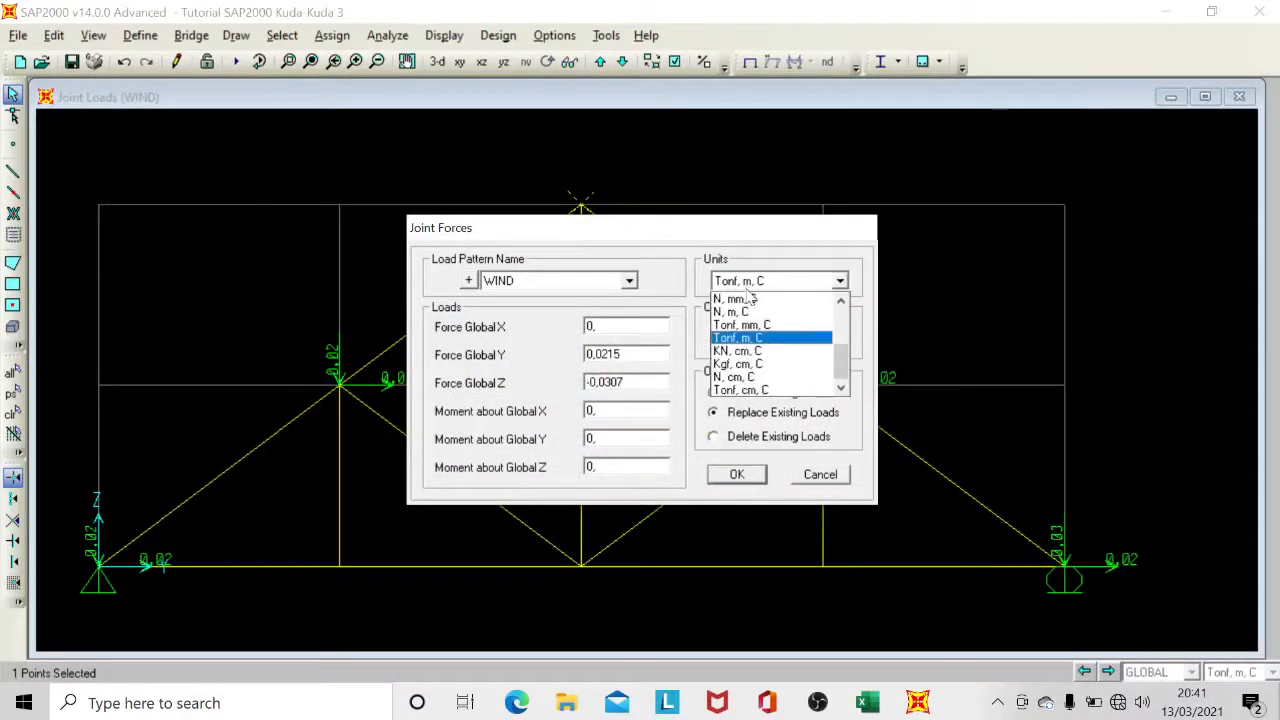
scroll(752, 371, up, 1)
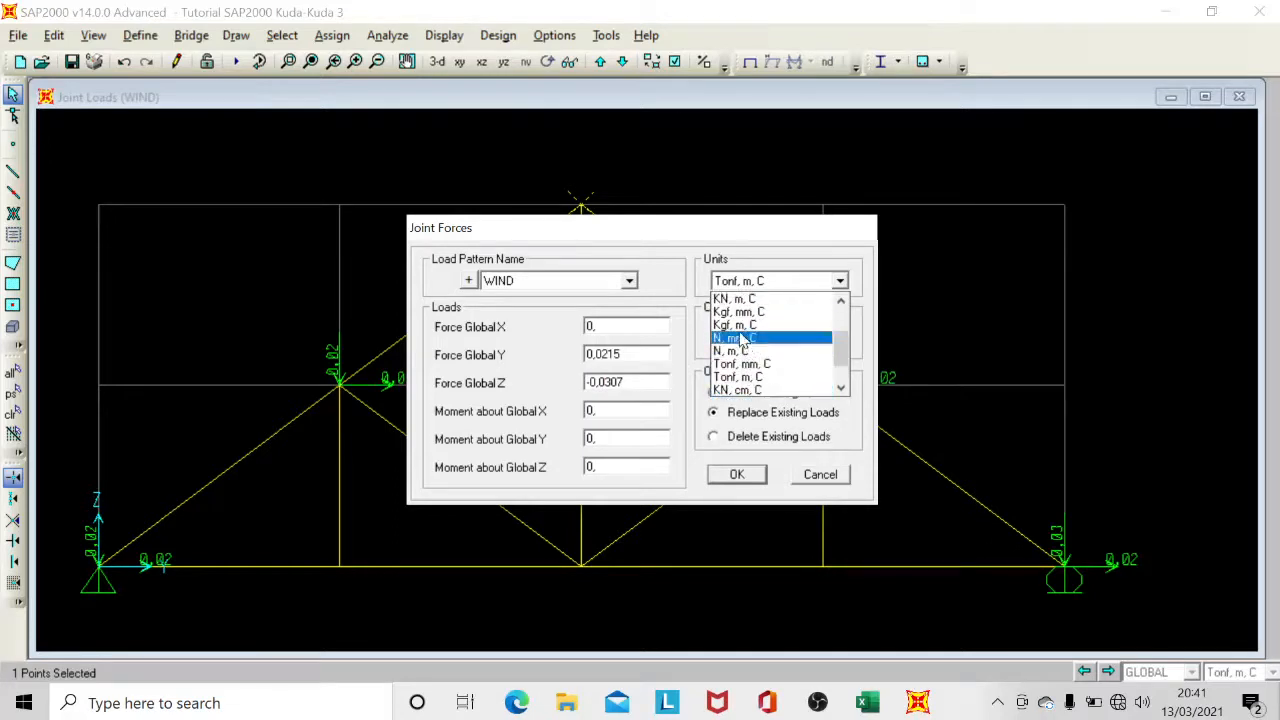
click(742, 328)
double_click(593, 382)
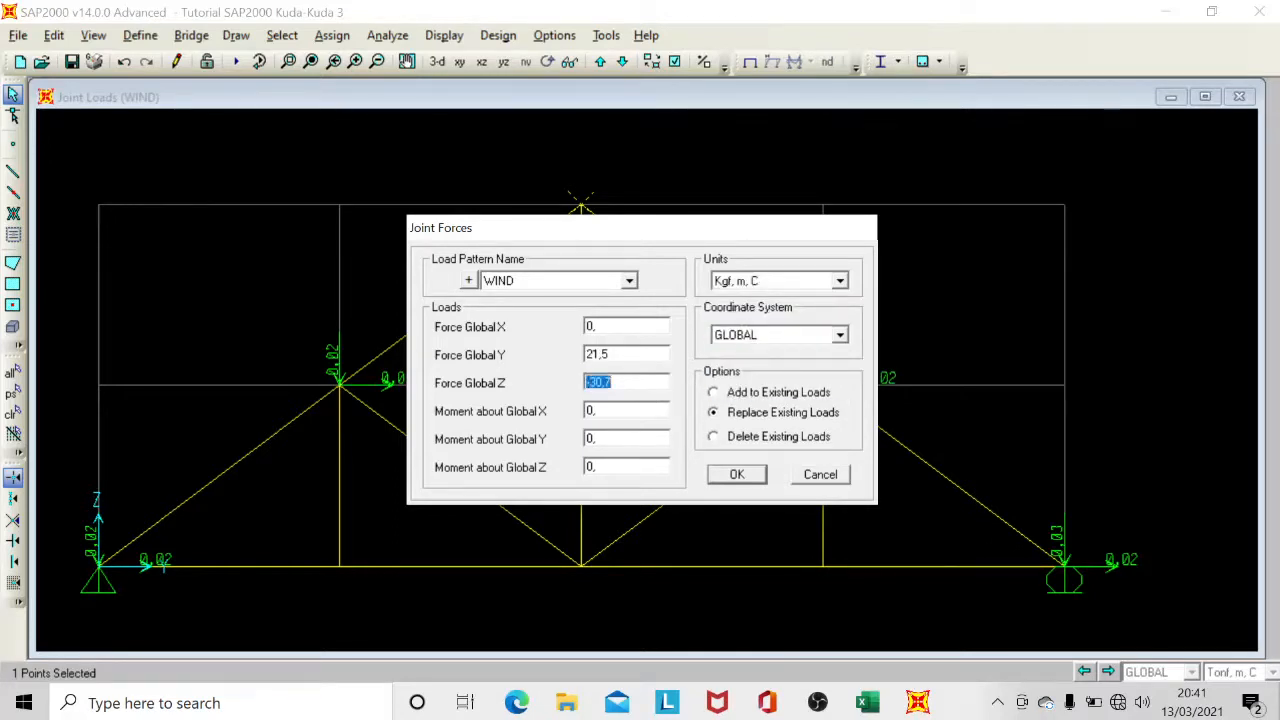
text(7,68)
key(shift+Tab)
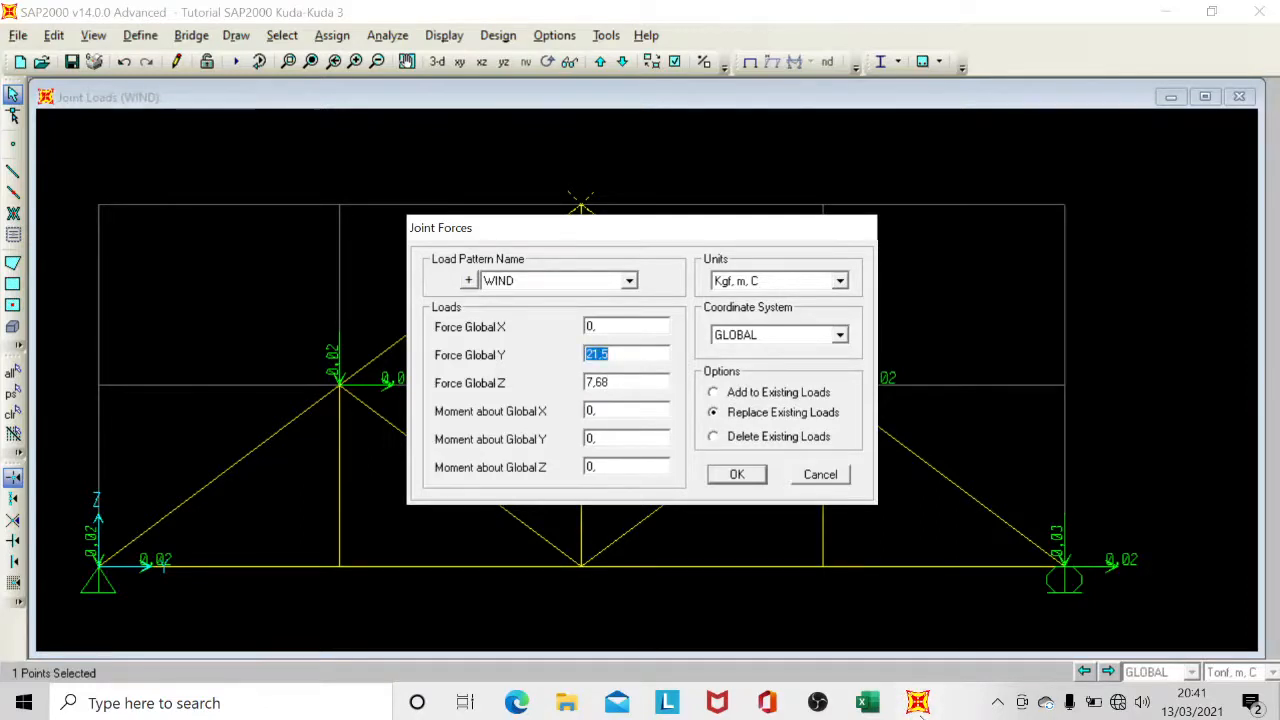
Set the apex joint's Global Y force to 37,64 from the Excel workbook and apply the forces, adding them to the existing loads.
click(868, 704)
click(868, 704)
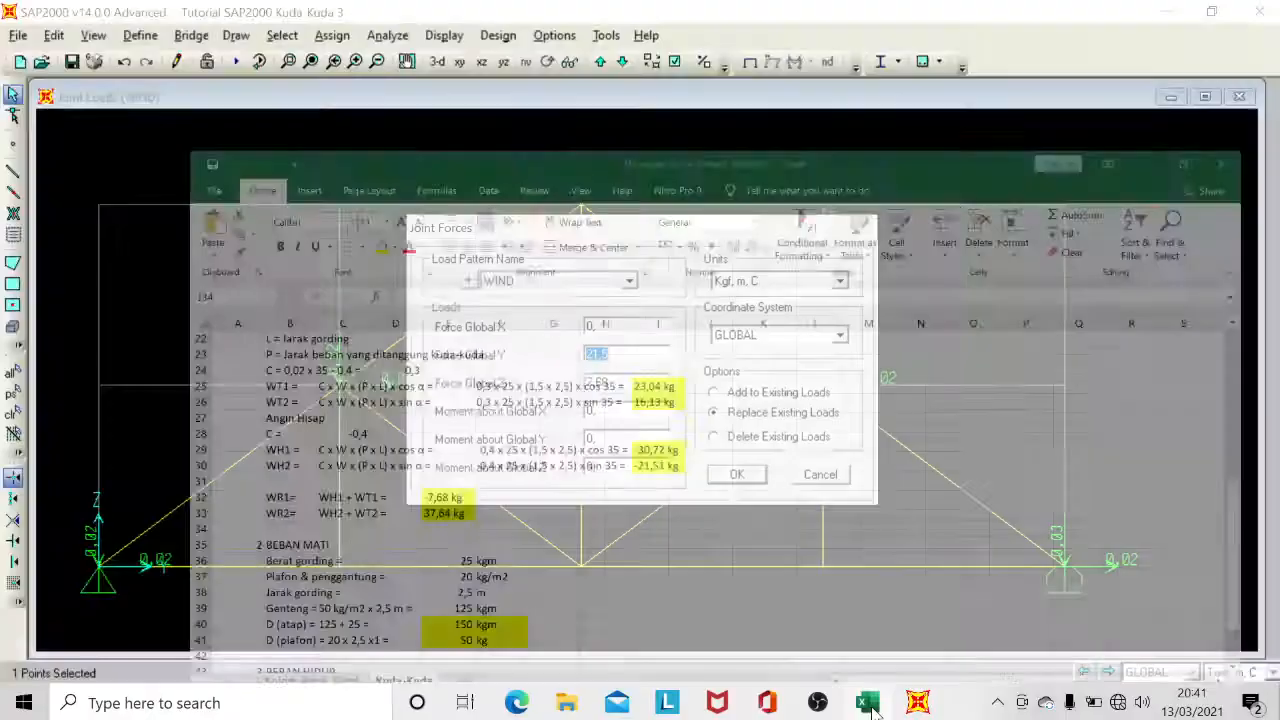
text(37)
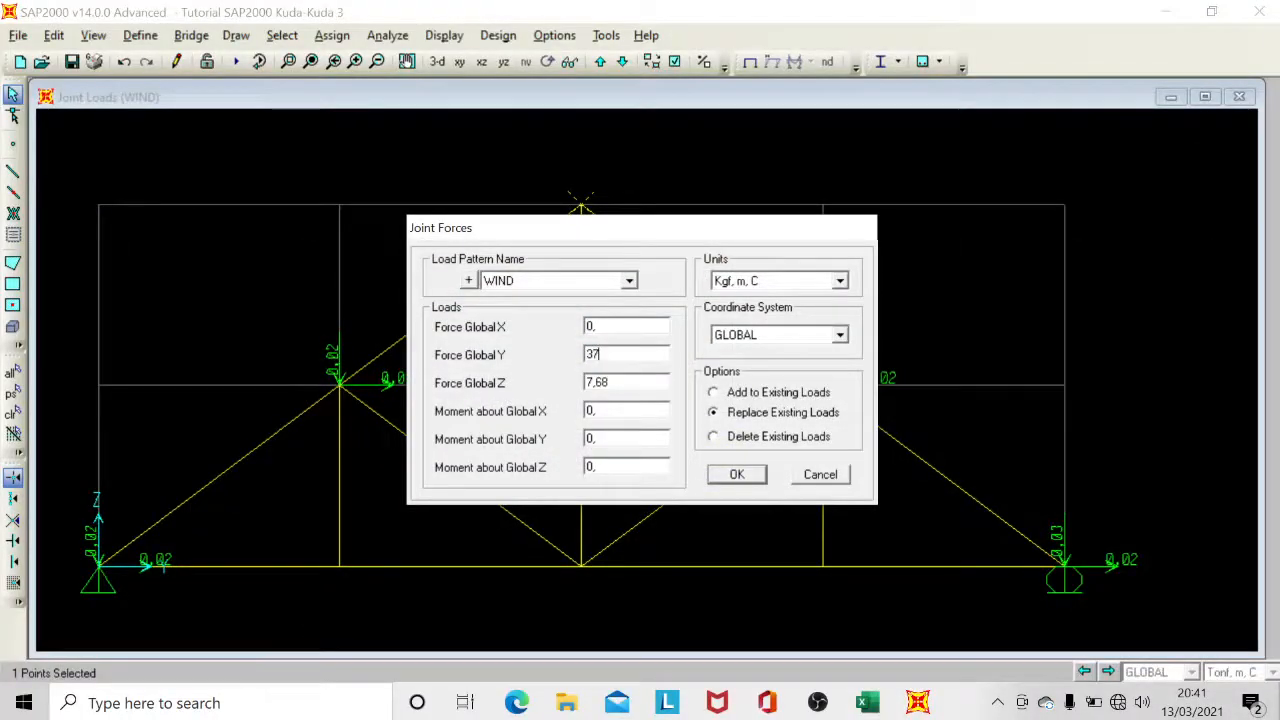
key(BackSpace)
text(64)
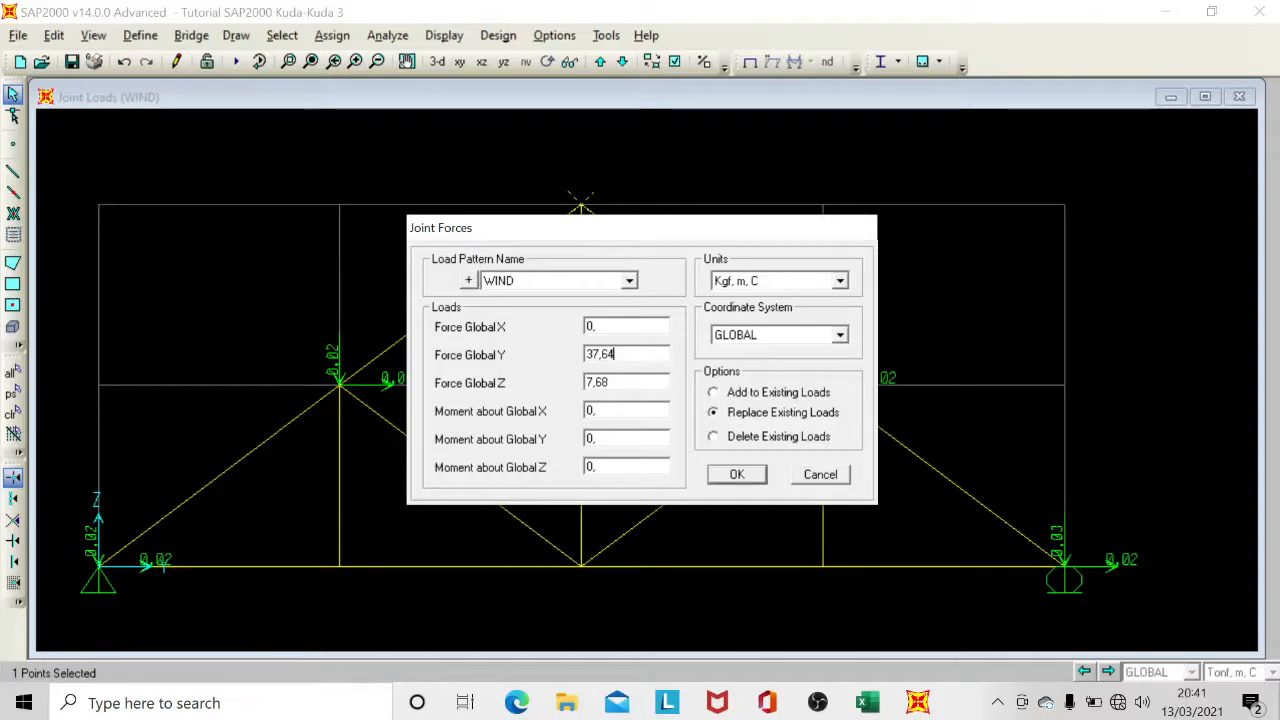
click(745, 396)
click(737, 474)
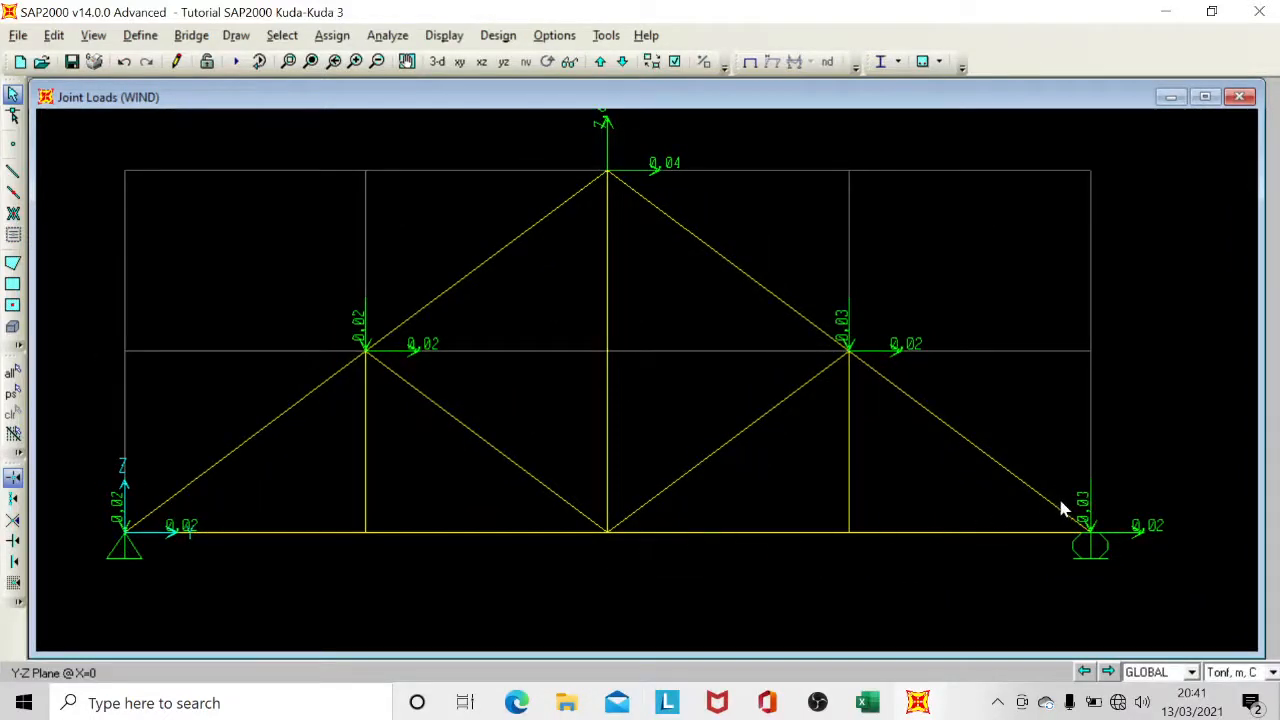
middle_drag(738, 391, 708, 447)
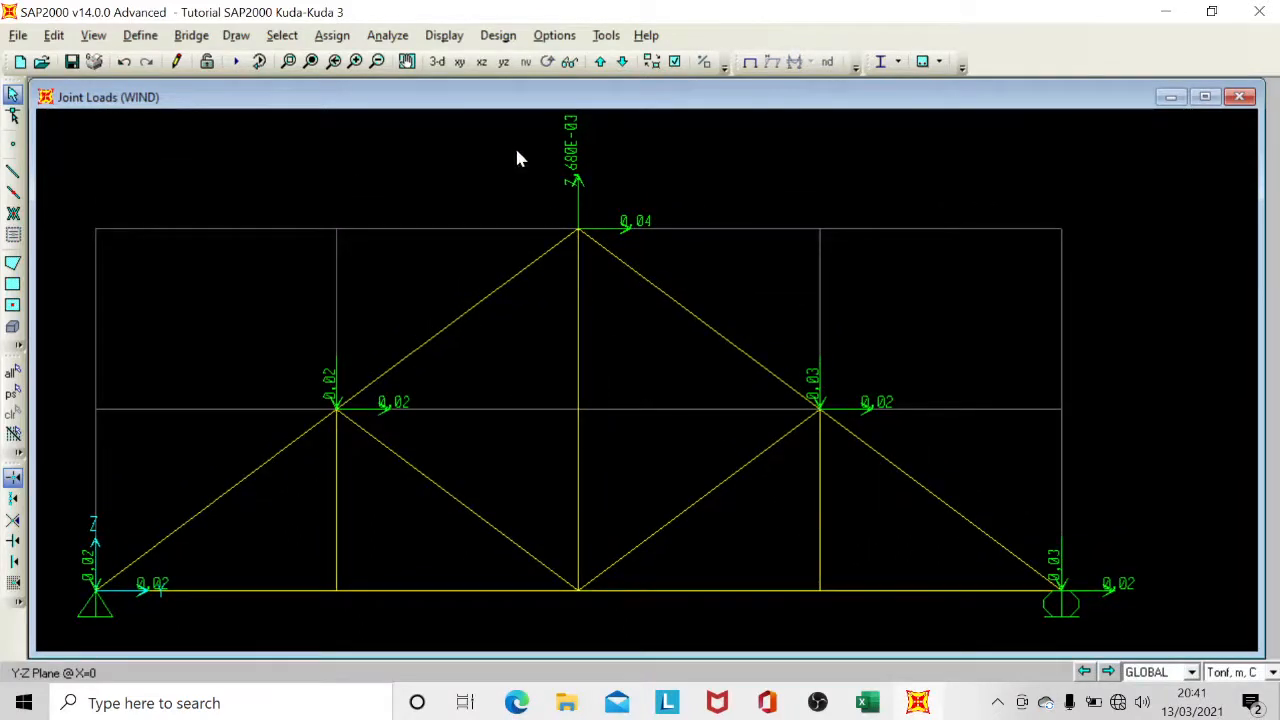
Display the joint loads of the LIVE load pattern on the truss, with loading values shown.
click(444, 35)
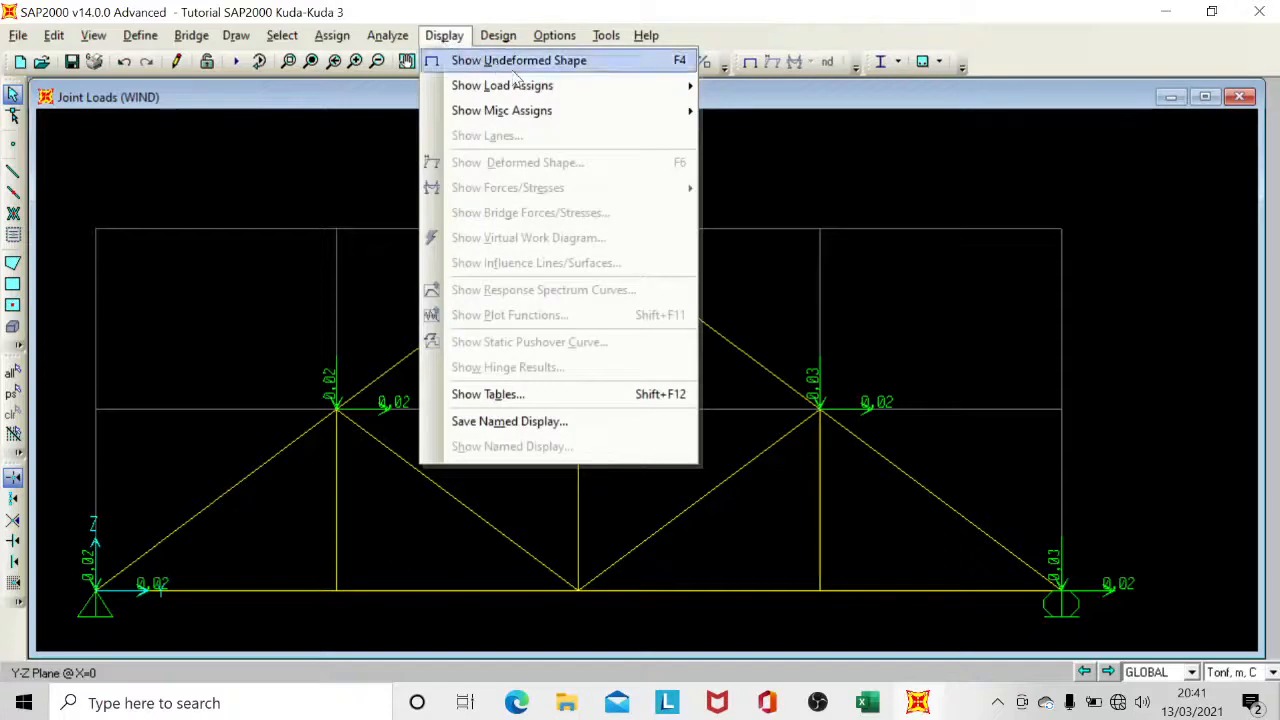
mouse_move(557, 86)
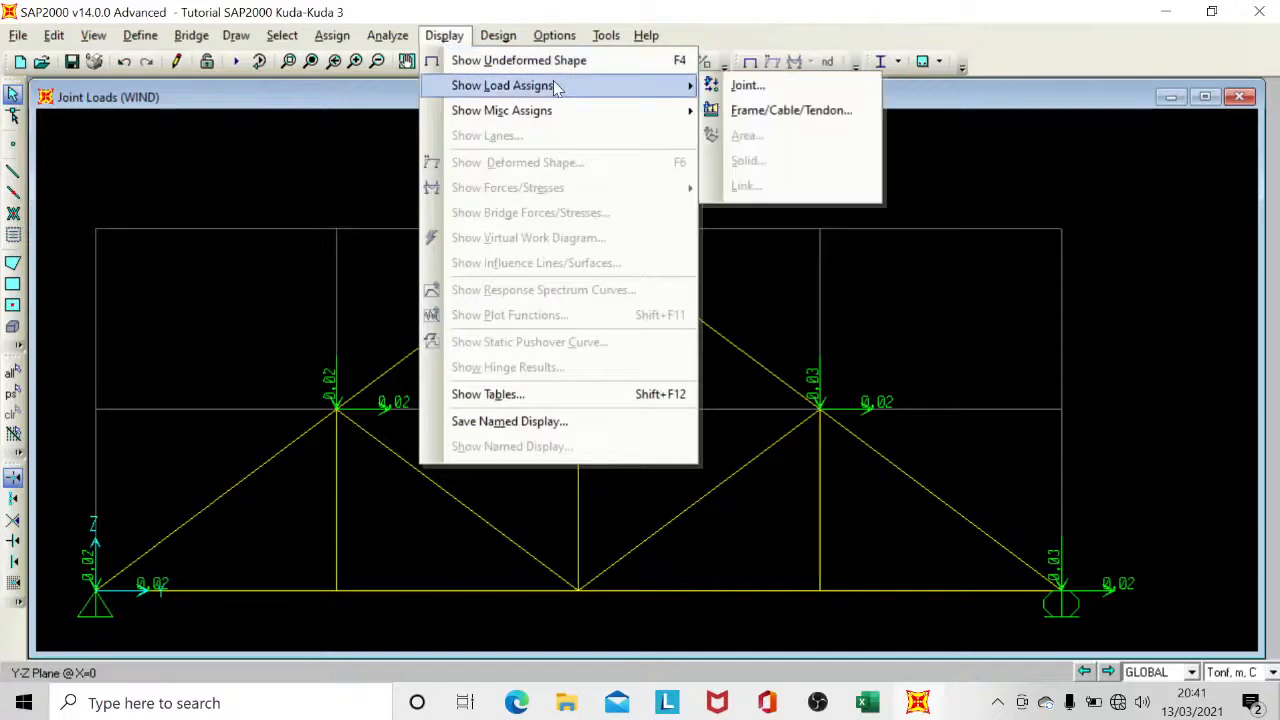
click(746, 90)
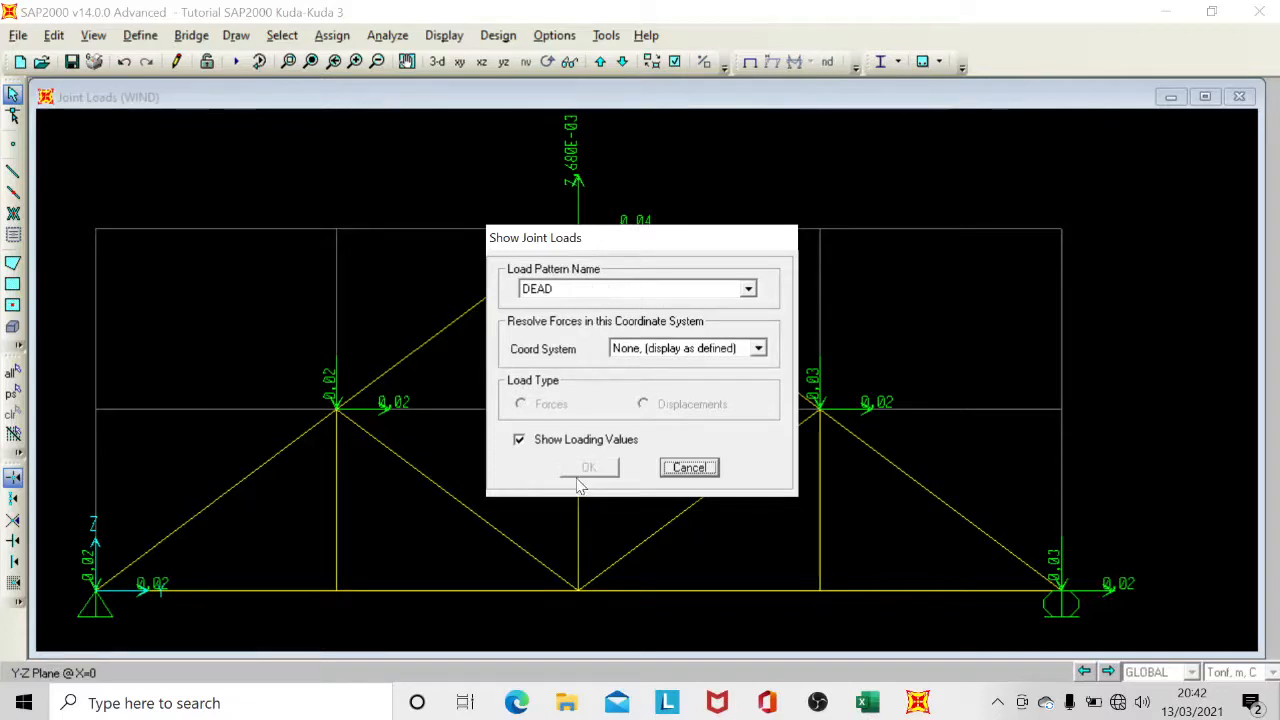
click(604, 297)
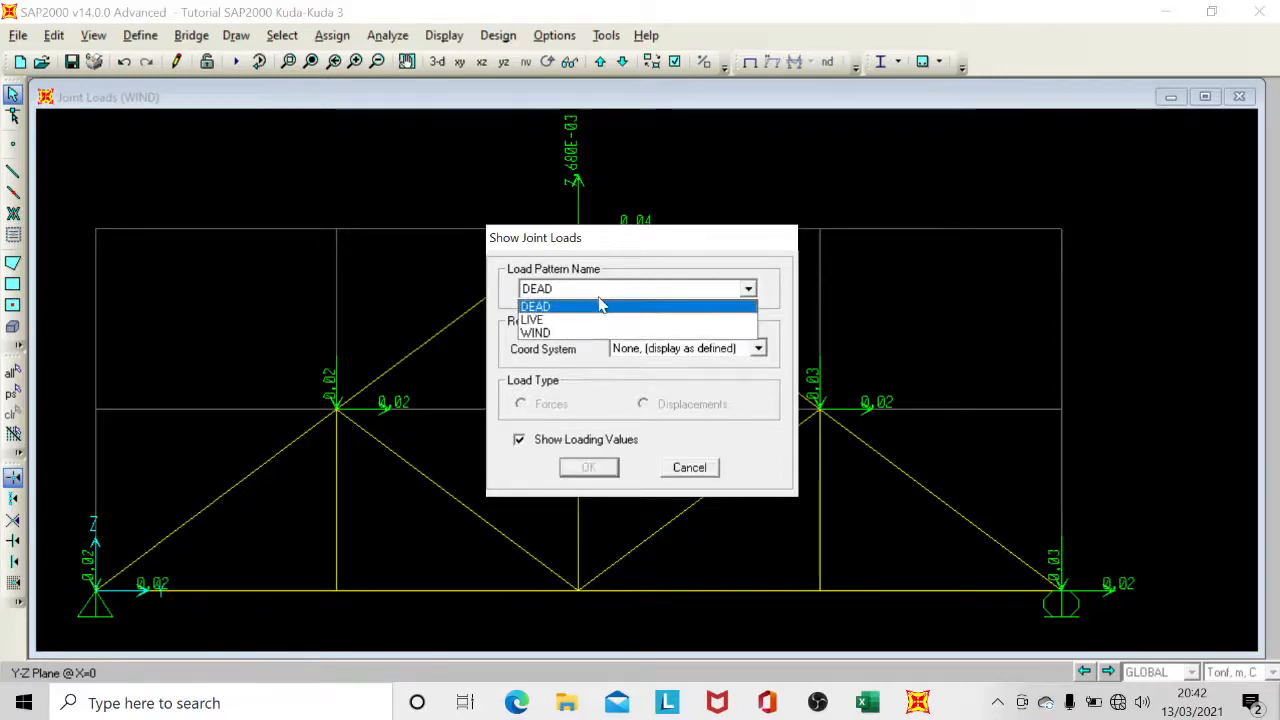
click(579, 321)
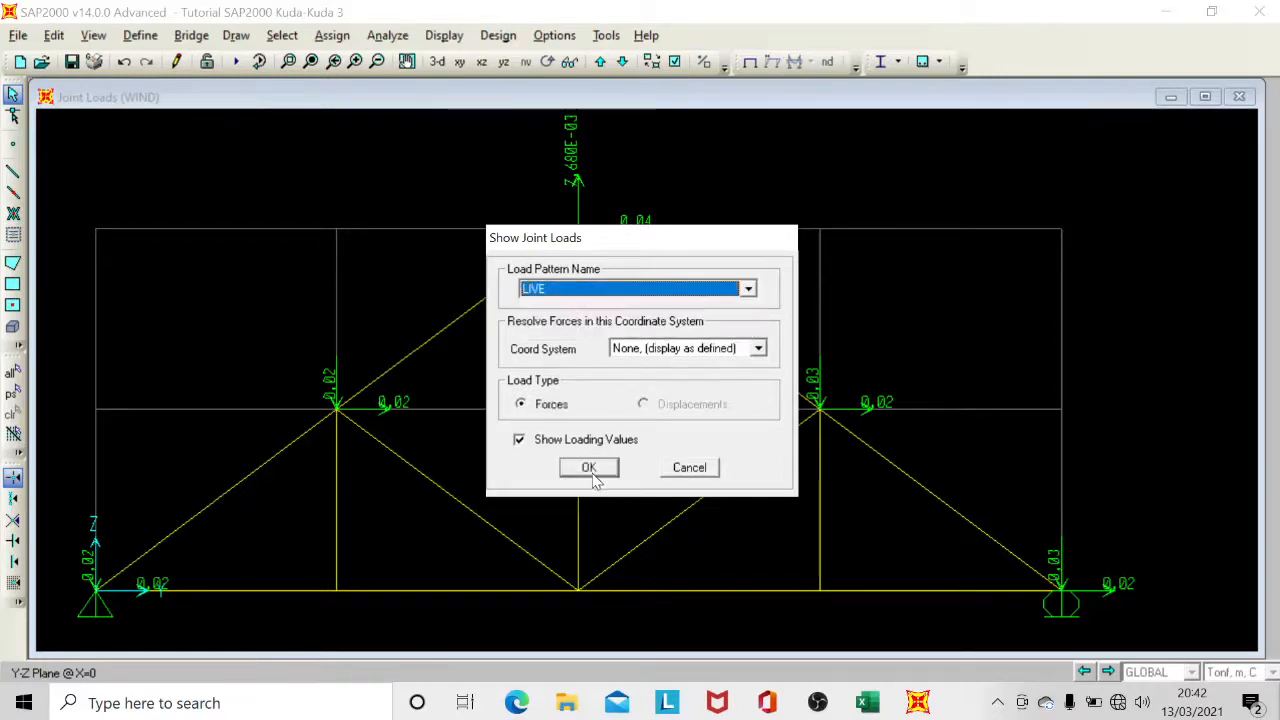
click(589, 469)
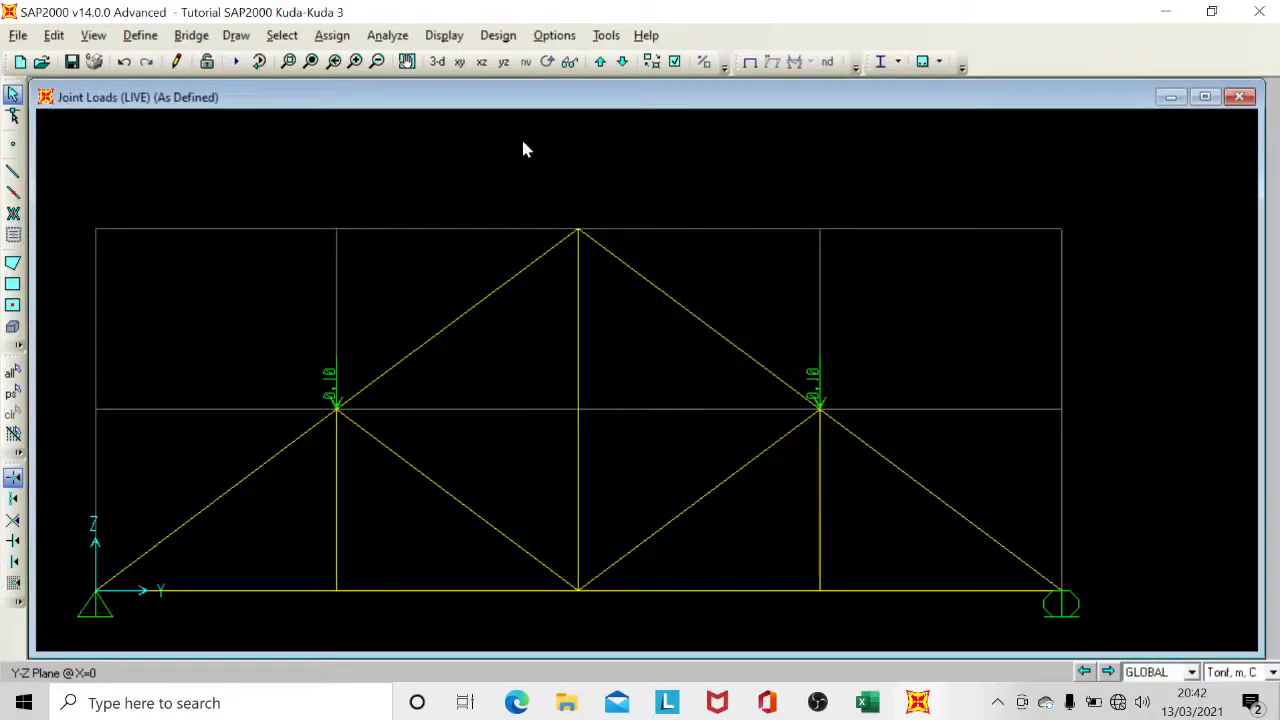
Display the frame span loads of the DEAD load pattern as defined, including joint loads and span loading values.
click(449, 36)
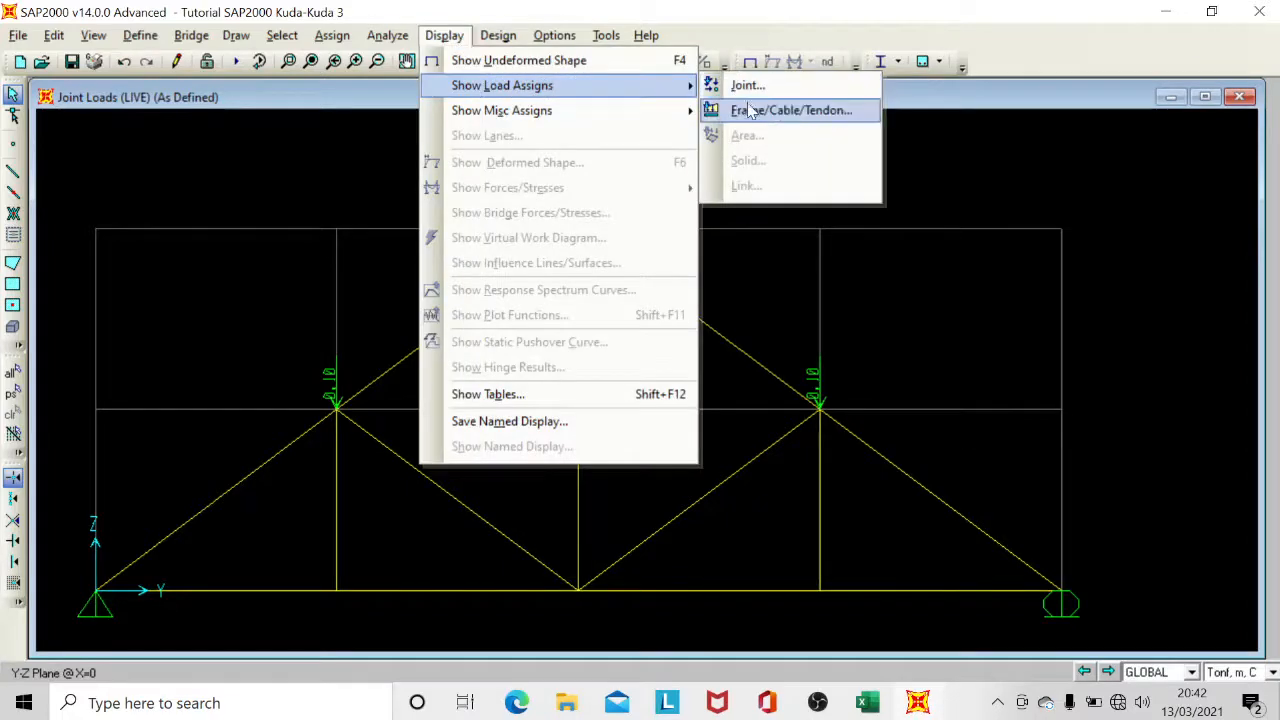
click(757, 113)
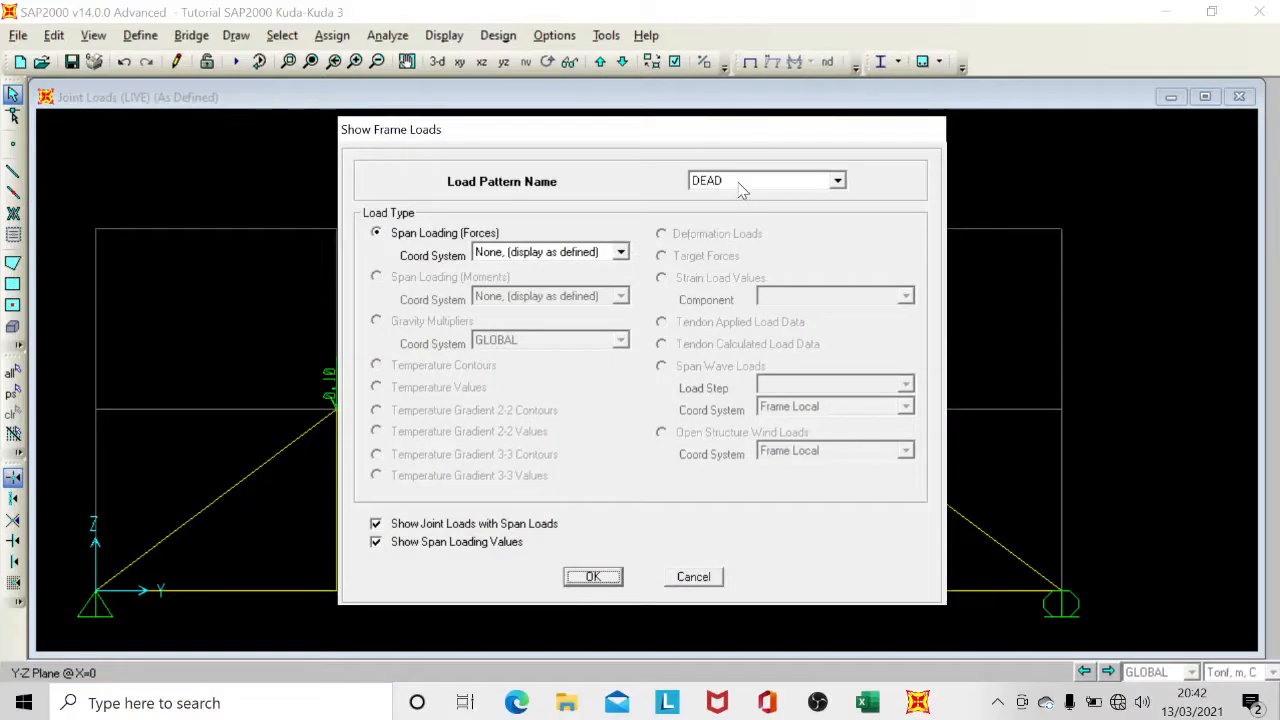
click(738, 189)
click(733, 212)
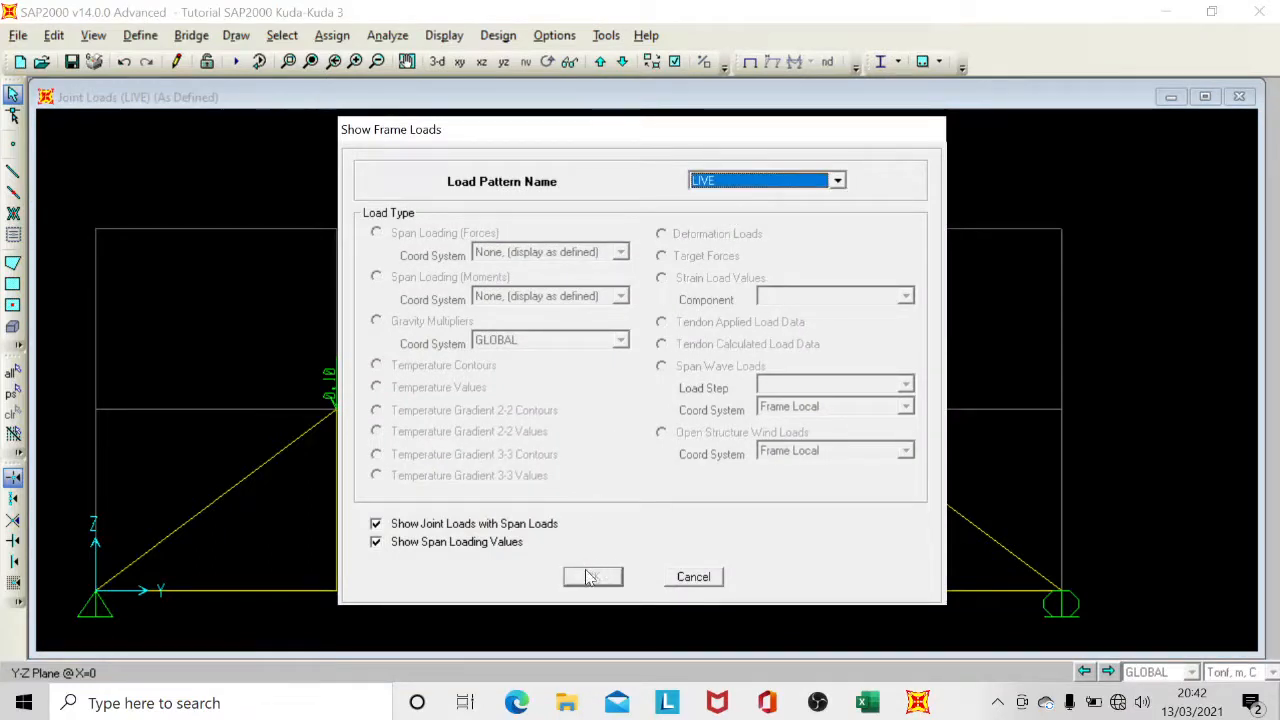
click(715, 180)
click(713, 198)
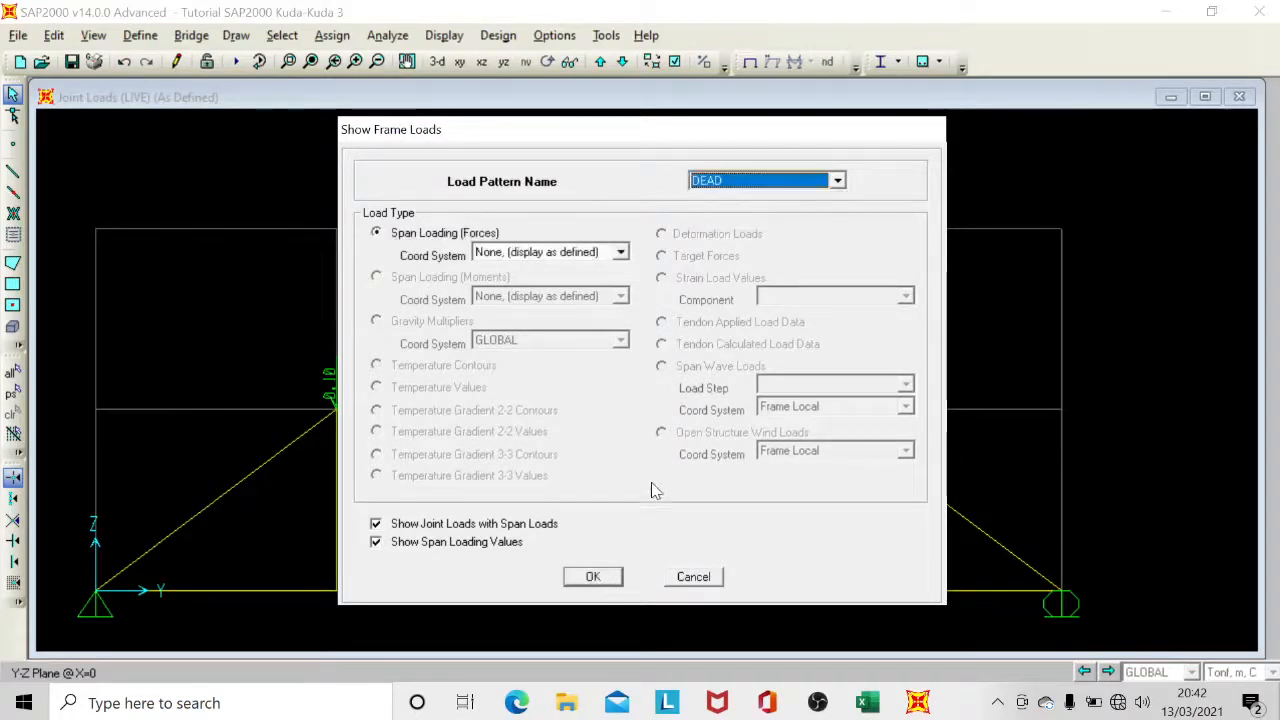
click(593, 576)
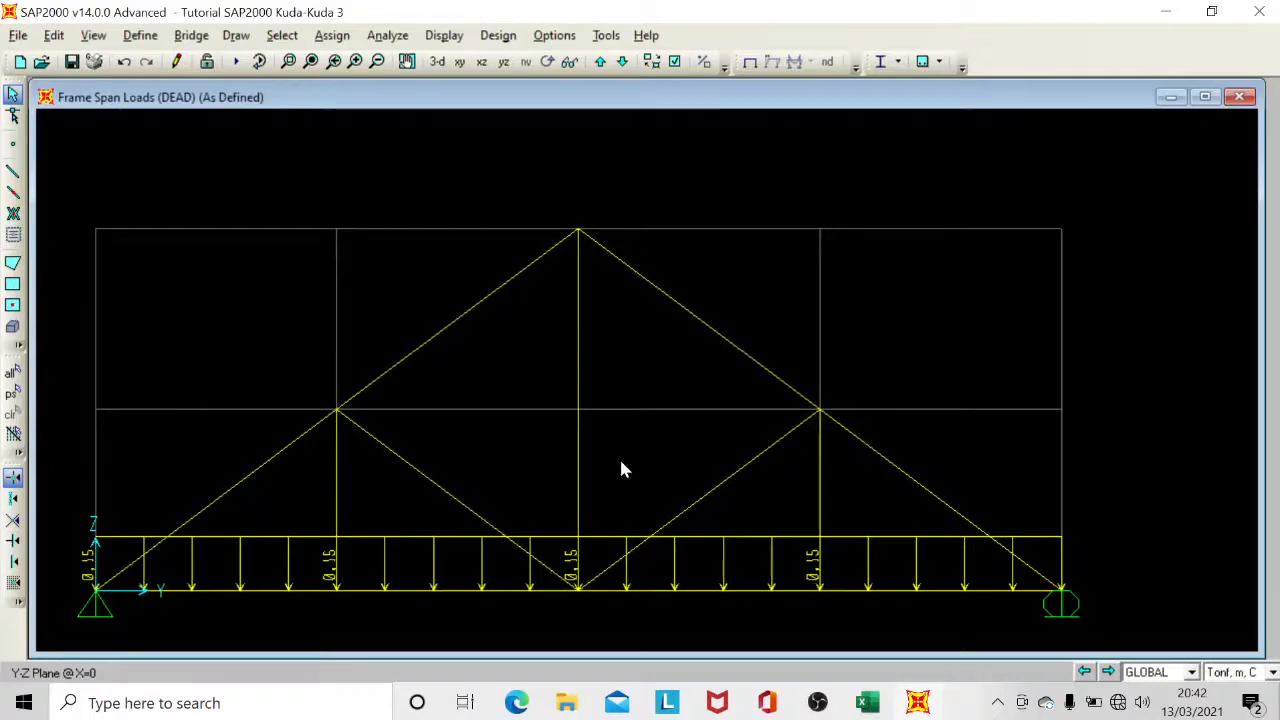
middle_drag(645, 360, 718, 351)
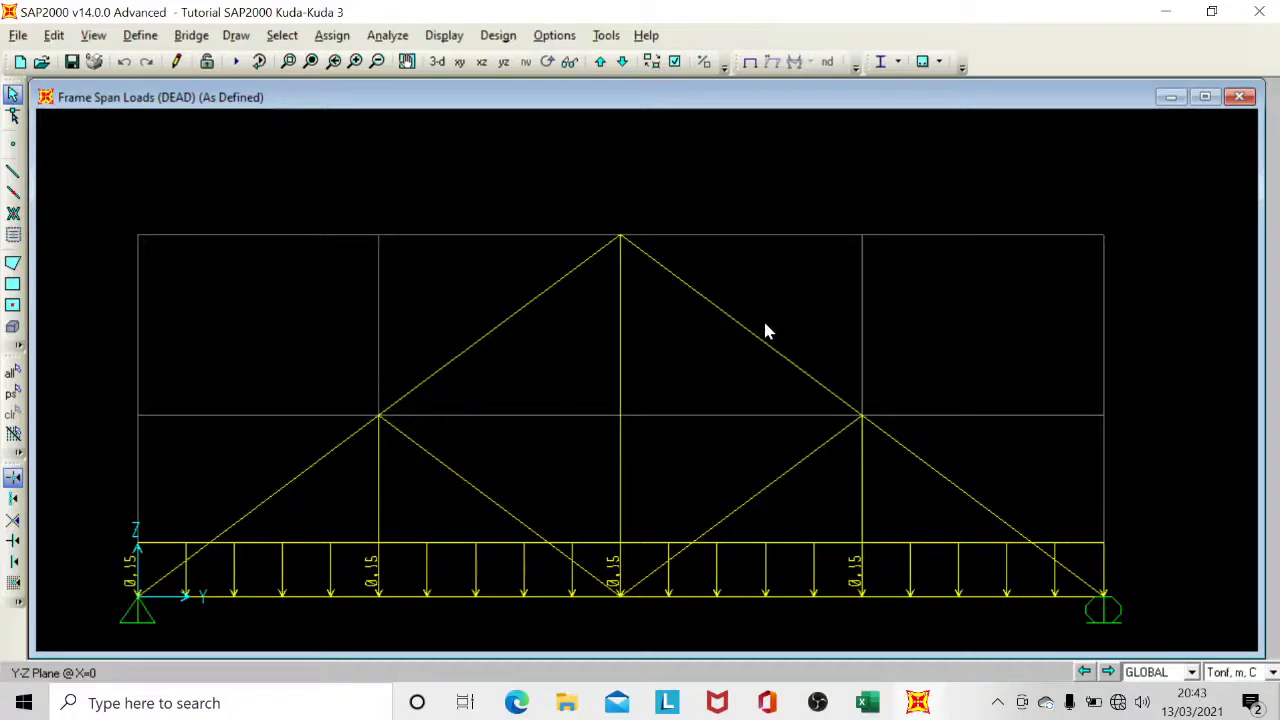
middle_drag(780, 332, 768, 323)
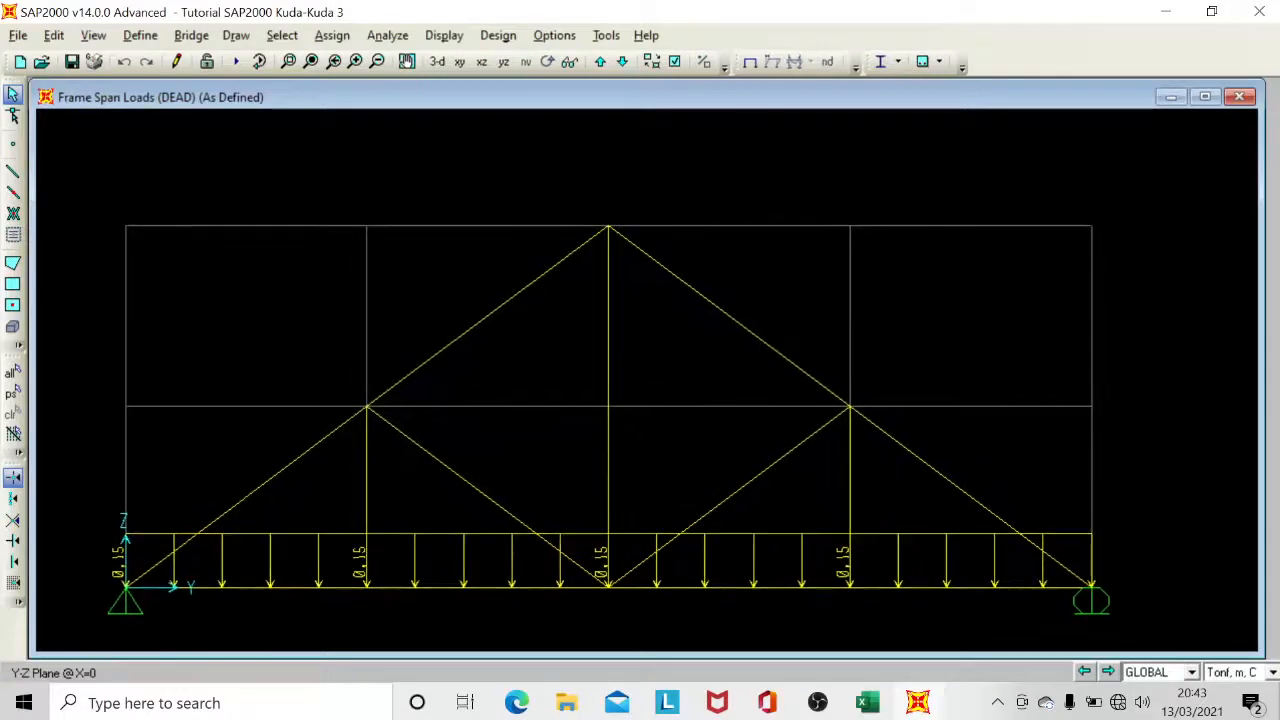